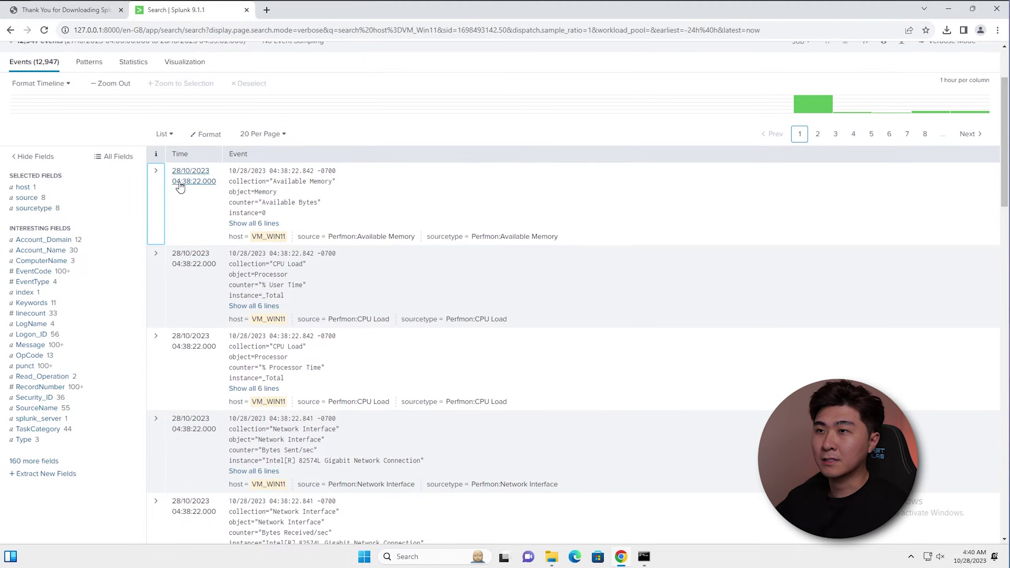
left_click(156, 171)
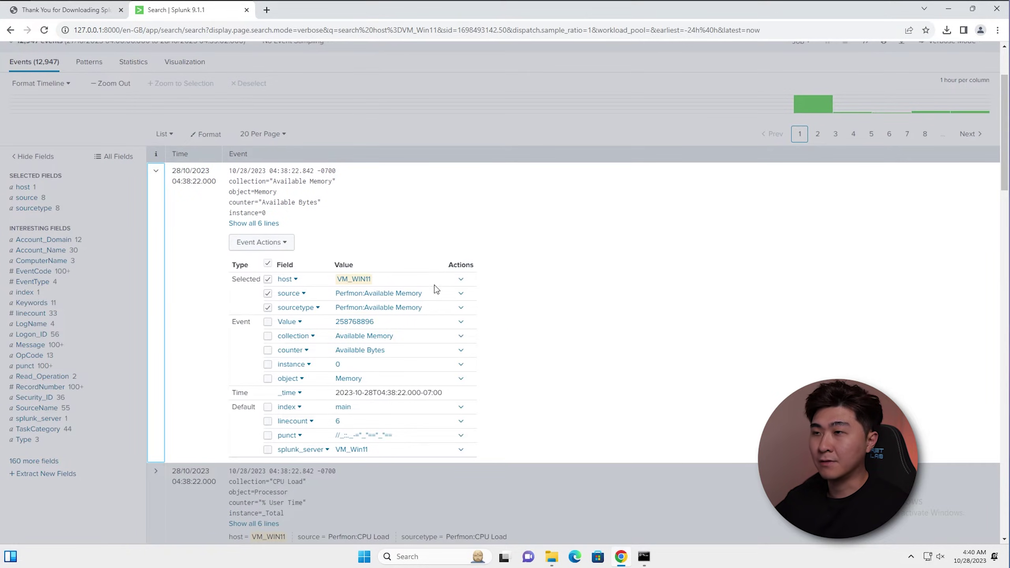
double_click(408, 293)
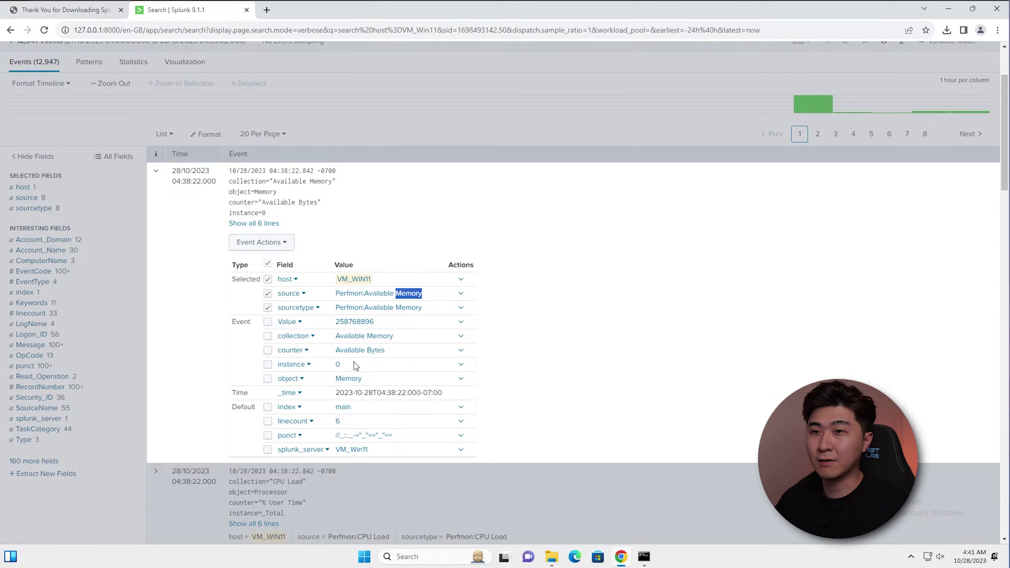
scroll(356, 366, "up", 3)
left_click(35, 304)
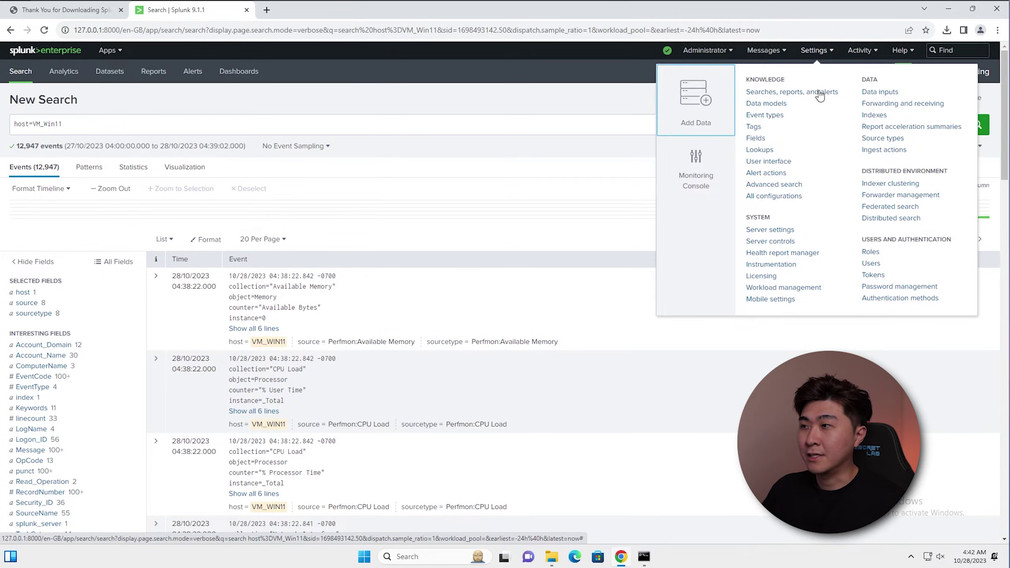
Step: Create and save a new events index named test_ingestion, then begin searching for Notepad
left_click(874, 114)
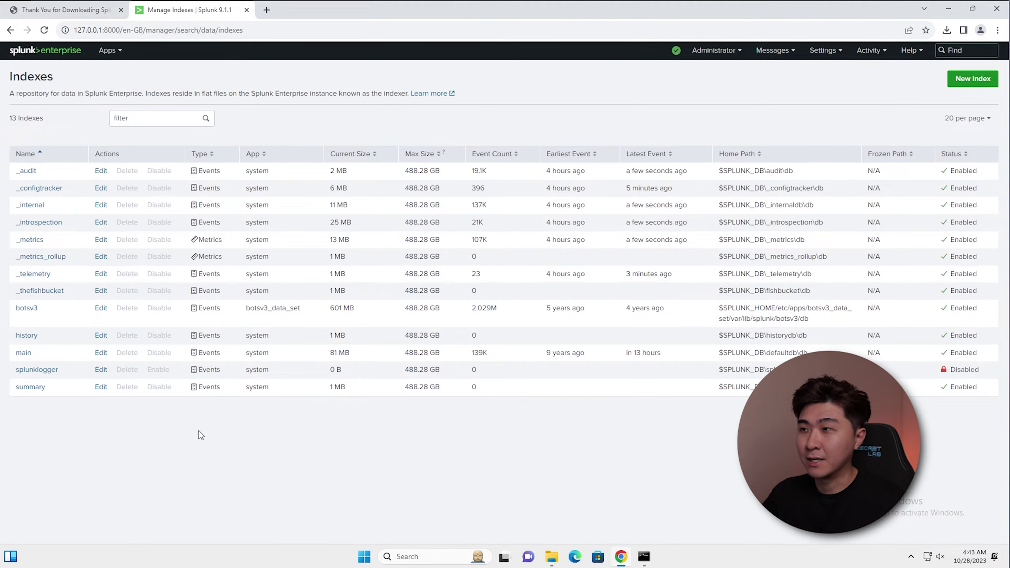
left_click(972, 79)
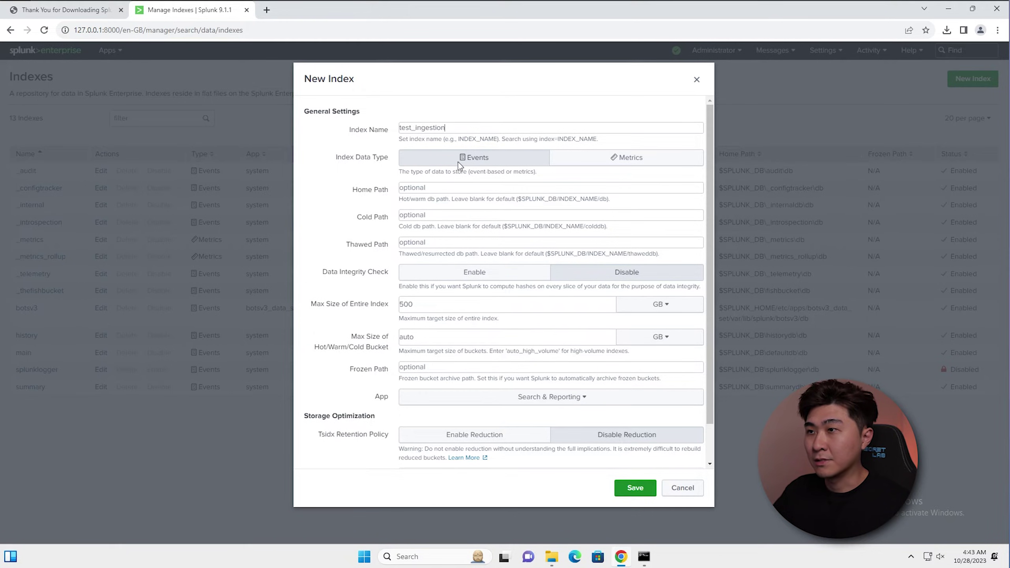
scroll(587, 424, "down", 1)
left_click(649, 486)
left_click_drag(57, 405, 21, 408)
left_click(427, 557)
Step: Launch Notepad and enter the CSV lines fieldA,fieldB,fieldC and 123,456,789
type("notepo")
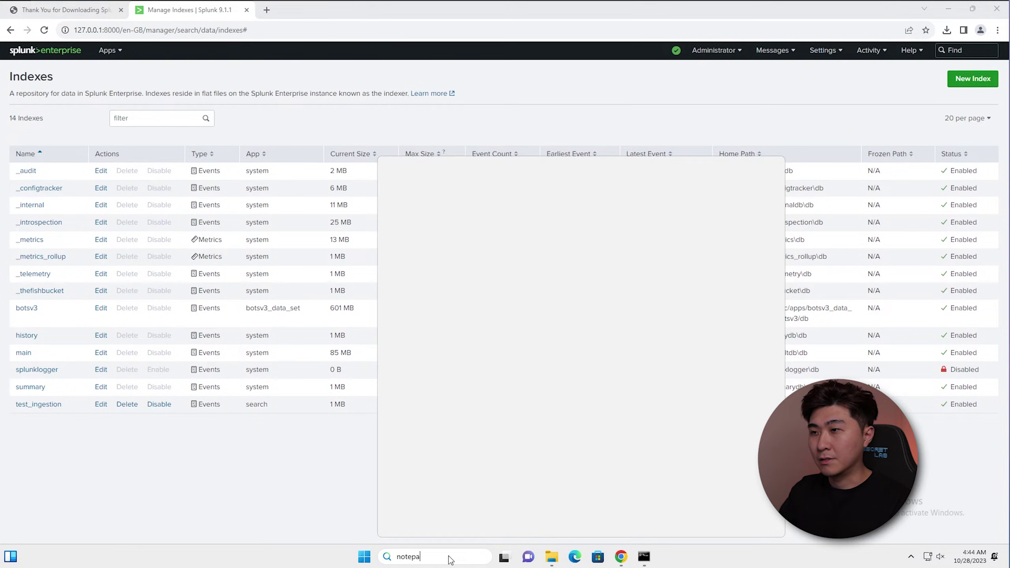
key("Return")
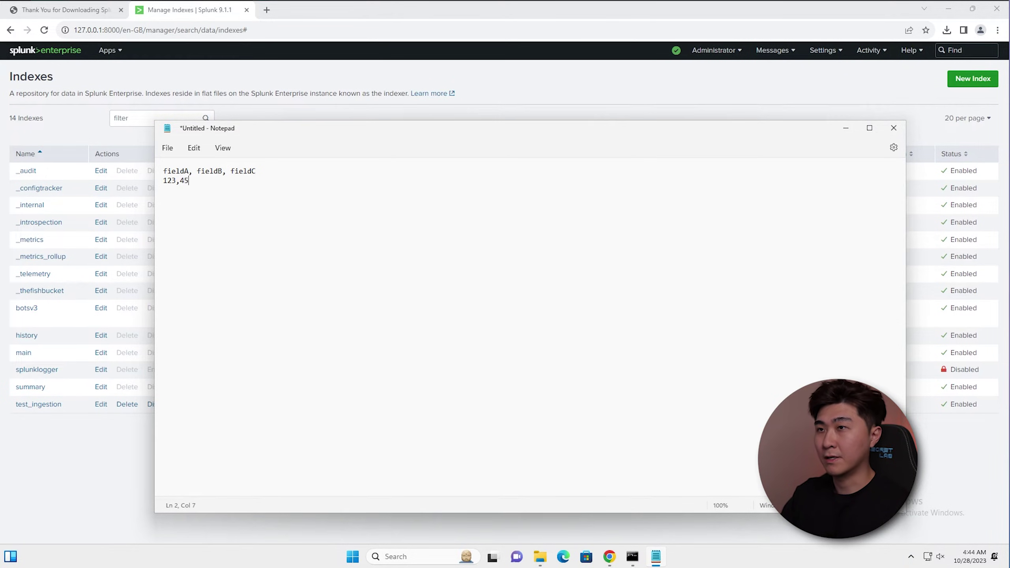
type("789")
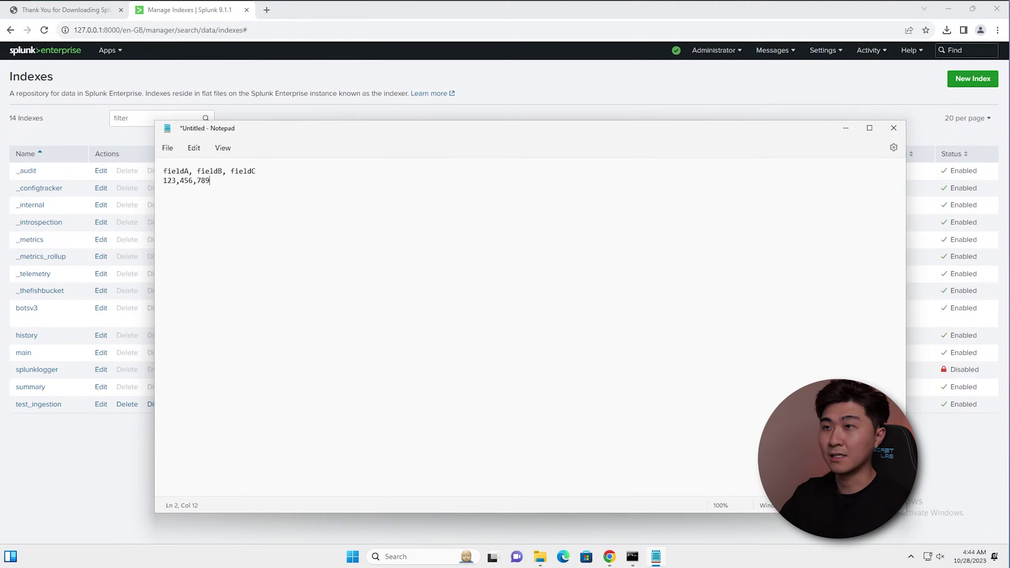
Step: Save the file to Downloads as test_ingestion.csv
key("ctrl+s")
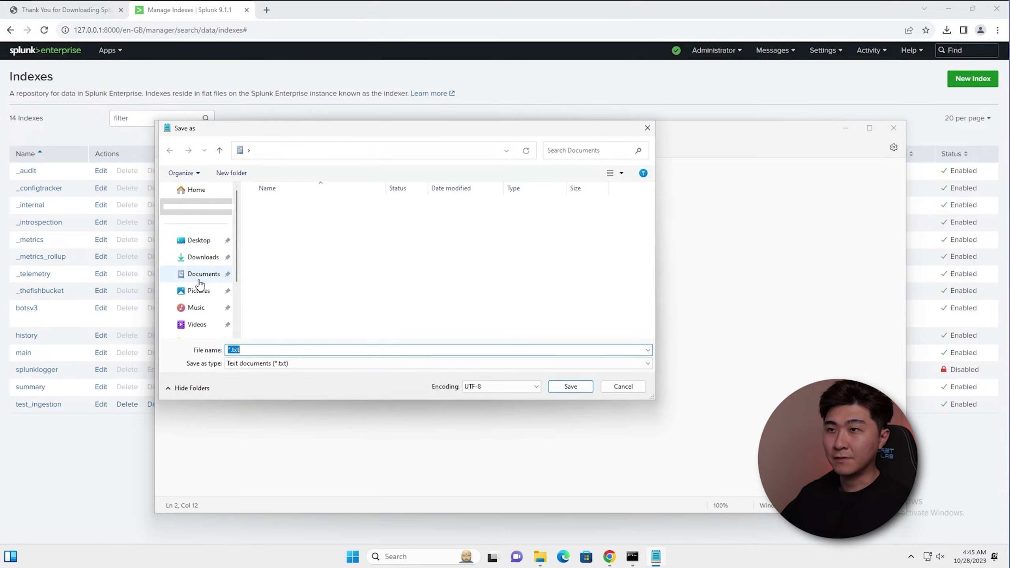
left_click(247, 352)
type("test_ingestion.")
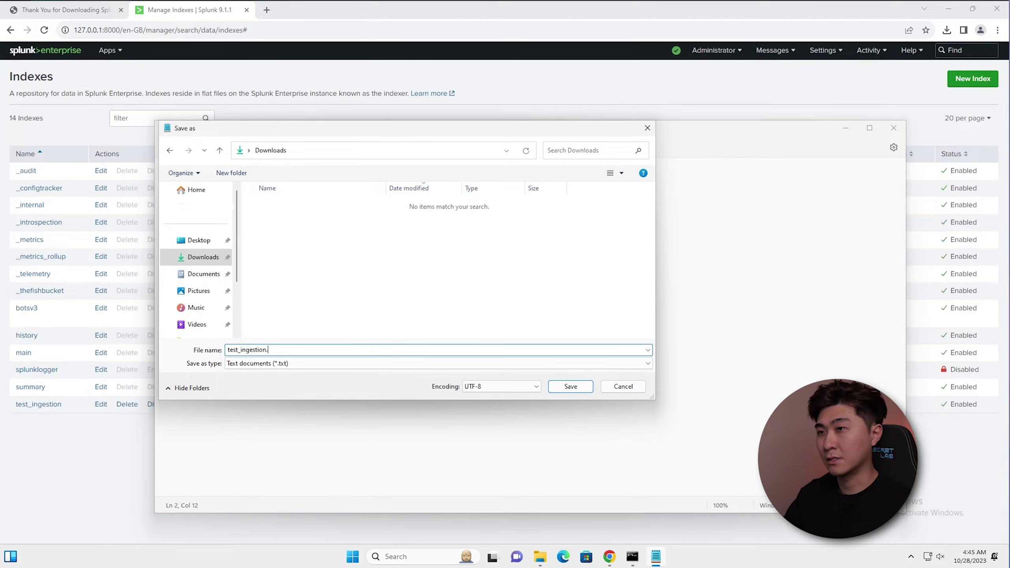
type("csv")
Step: Finish saving test_ingestion.csv, close Notepad, and upload the file through Add Data
key("Return")
key("alt+F4")
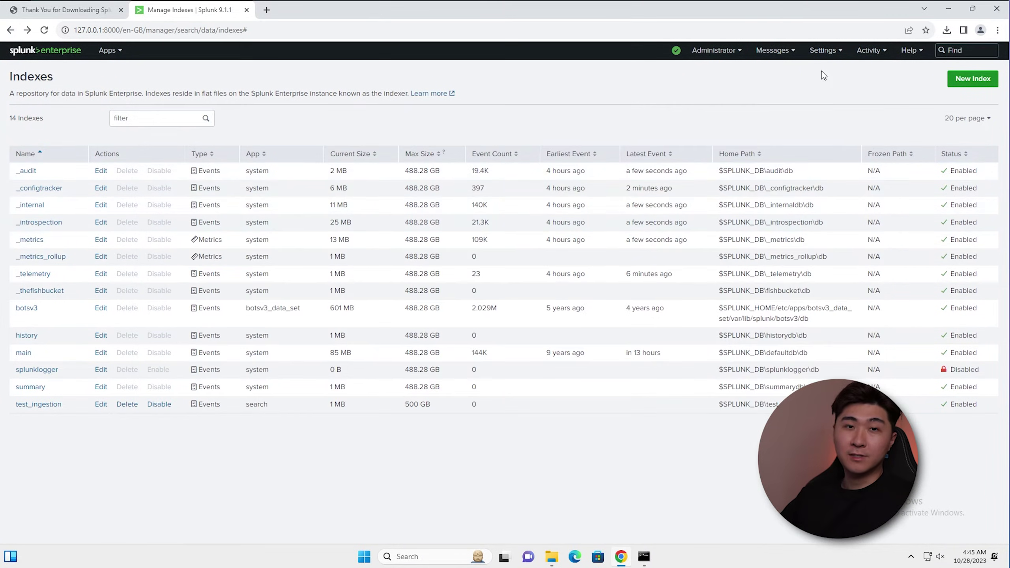
left_click(823, 50)
left_click(705, 100)
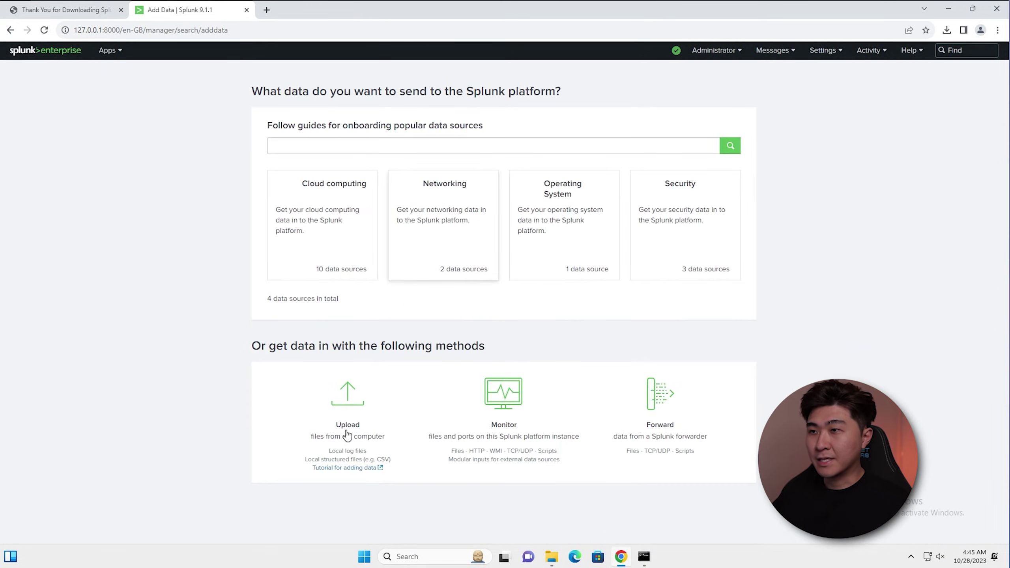
left_click(380, 397)
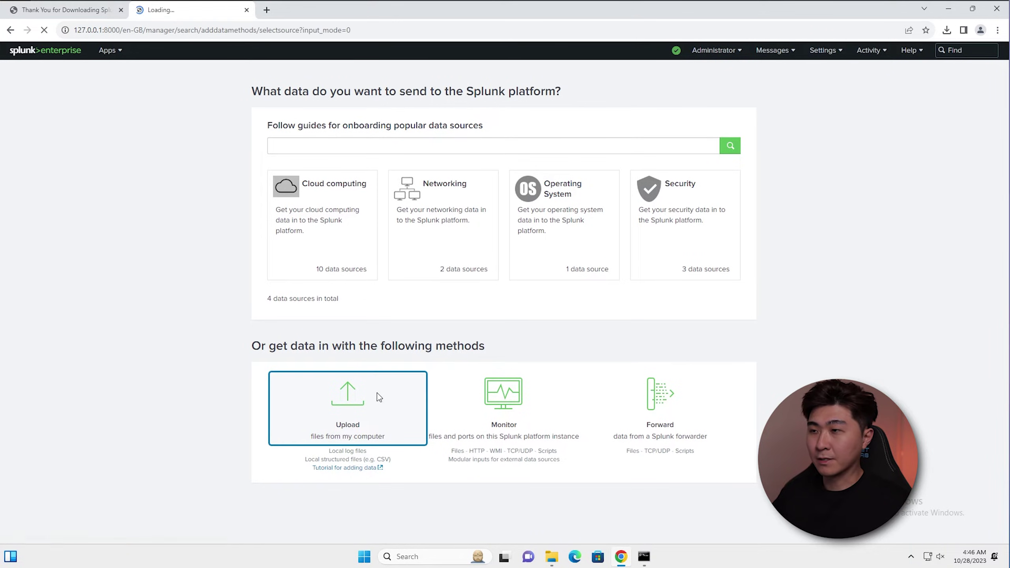
left_click(789, 339)
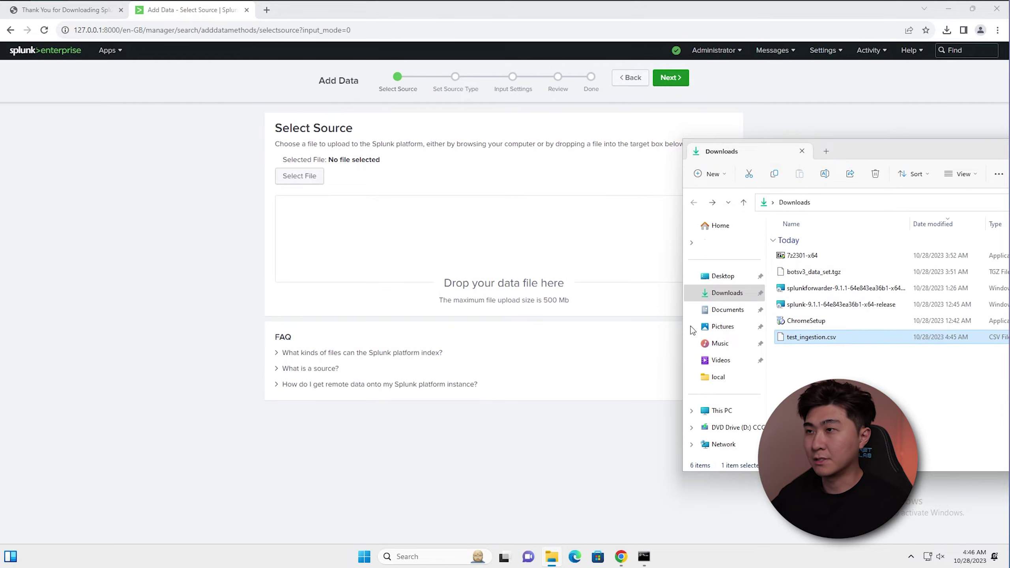
left_click_drag(690, 327, 455, 231)
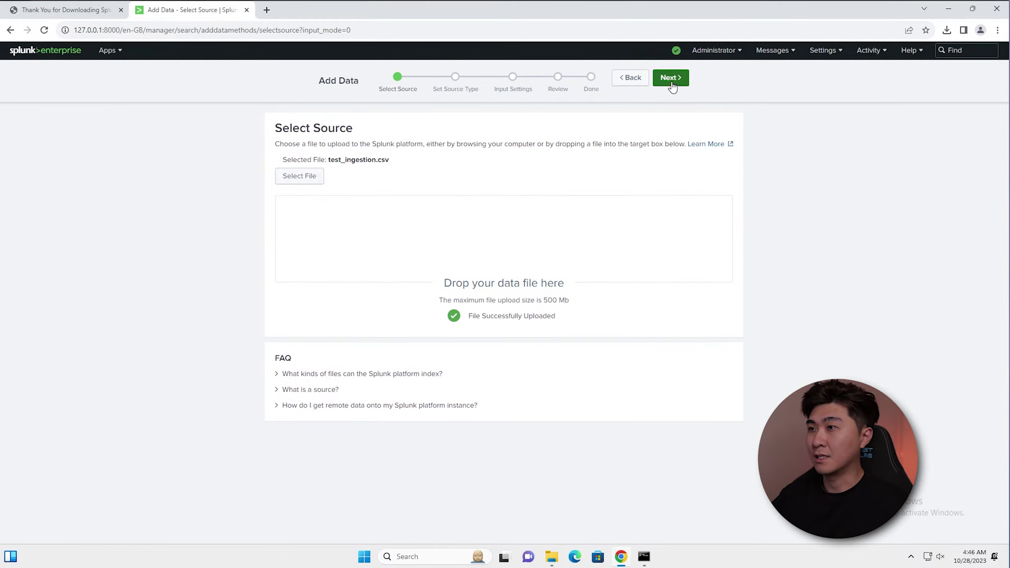
Step: Keep the csv source type, choose the test_ingestion index, then review and submit
left_click(672, 83)
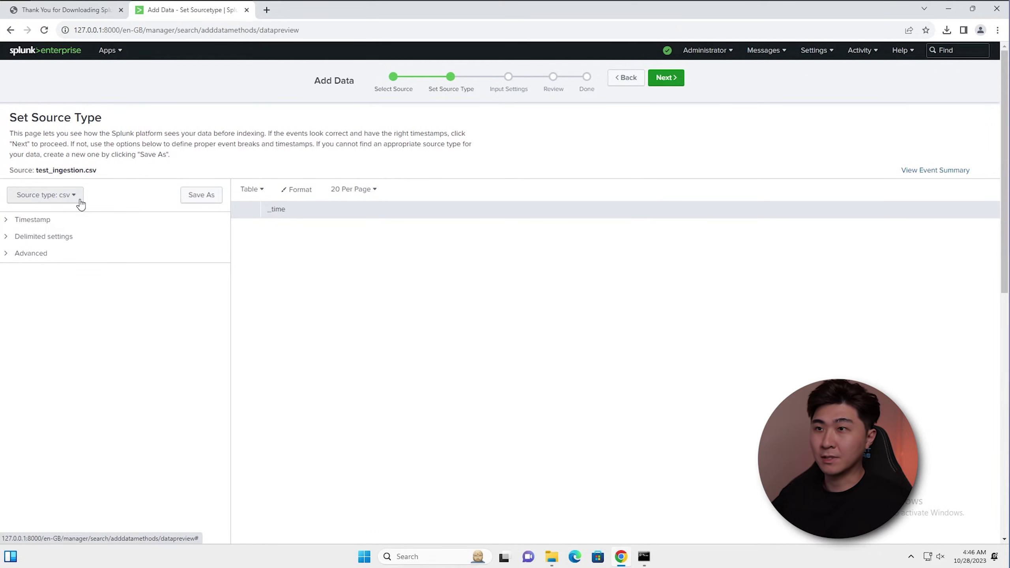
left_click(670, 81)
left_click(578, 320)
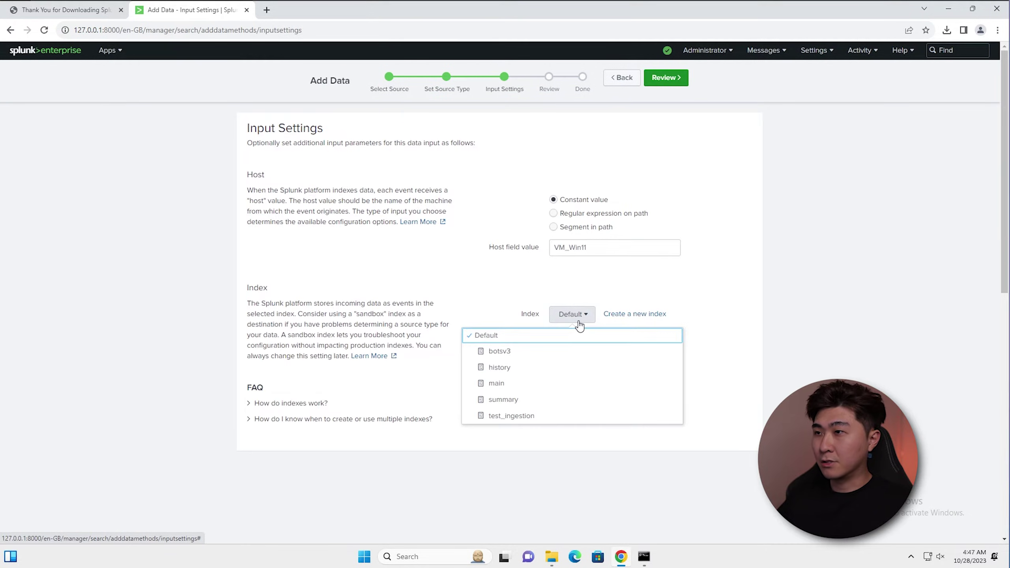
left_click(522, 417)
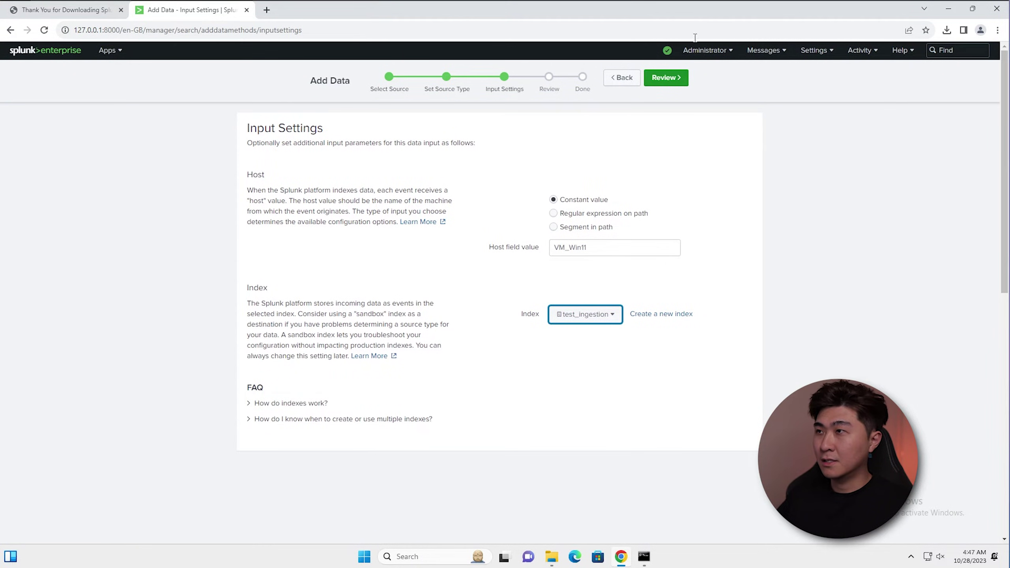
left_click(670, 80)
left_click(670, 80)
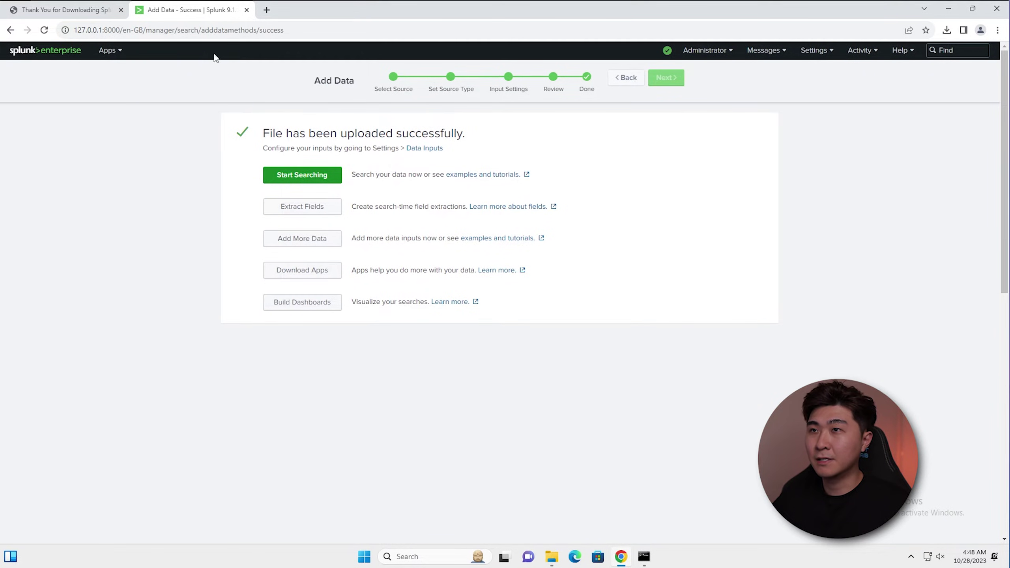
Step: Search index="test_ingestion" in Search & Reporting, then browse Find More Apps
left_click(105, 50)
left_click(86, 70)
type("index=")
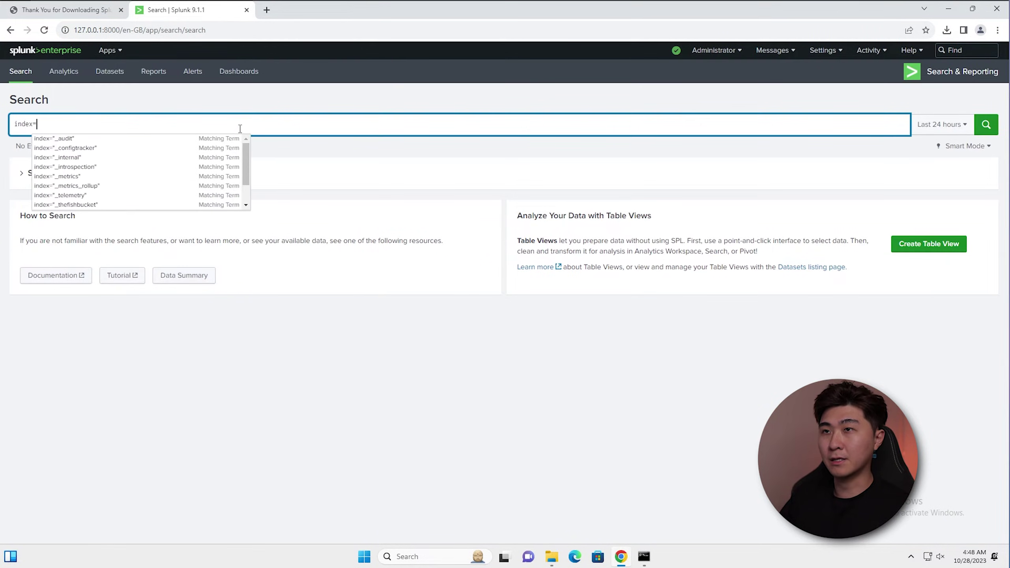
type("\"test")
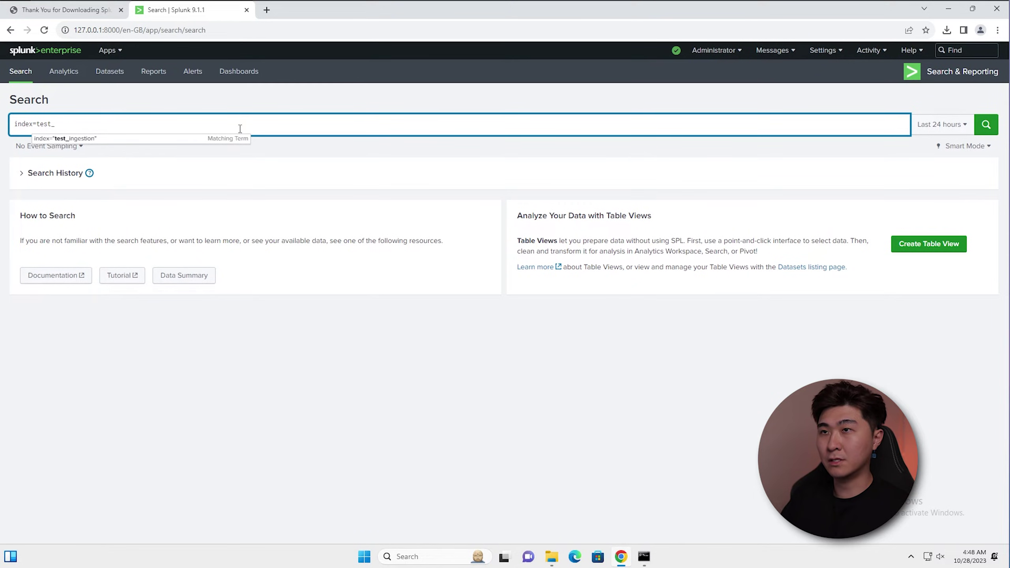
type("_")
key("Tab")
key("Return")
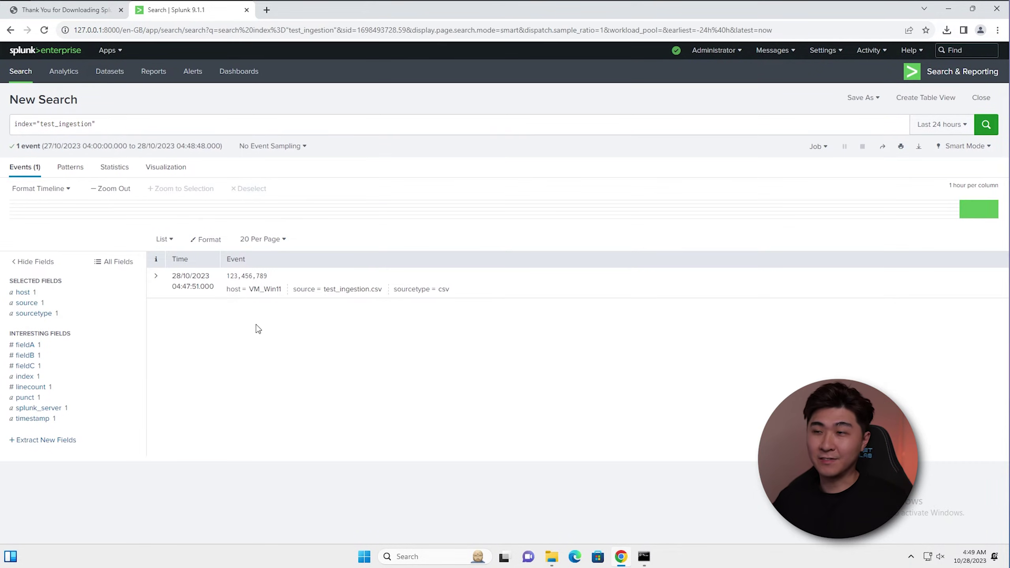
left_click(118, 52)
left_click(119, 131)
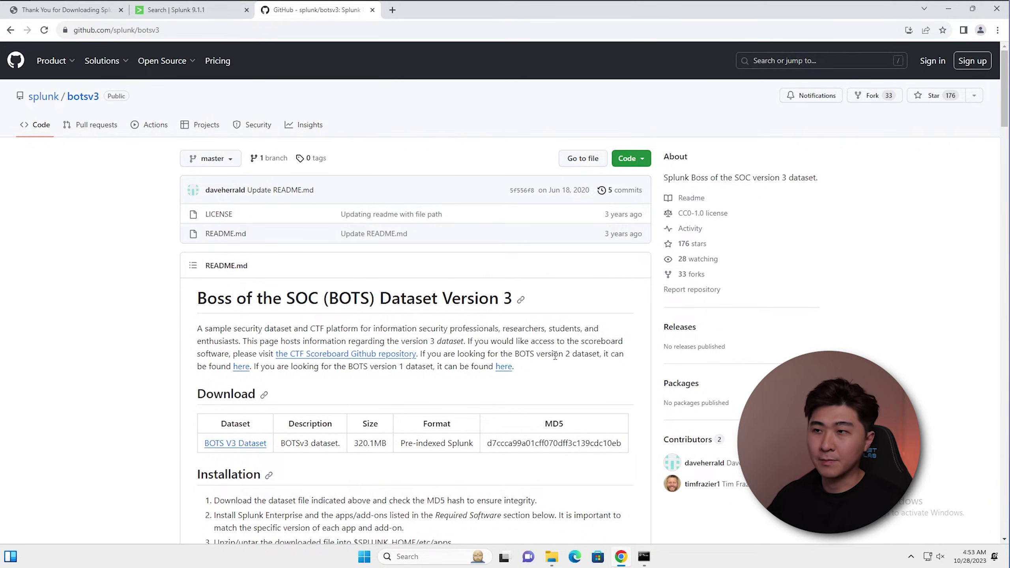
scroll(555, 355, "down", 8)
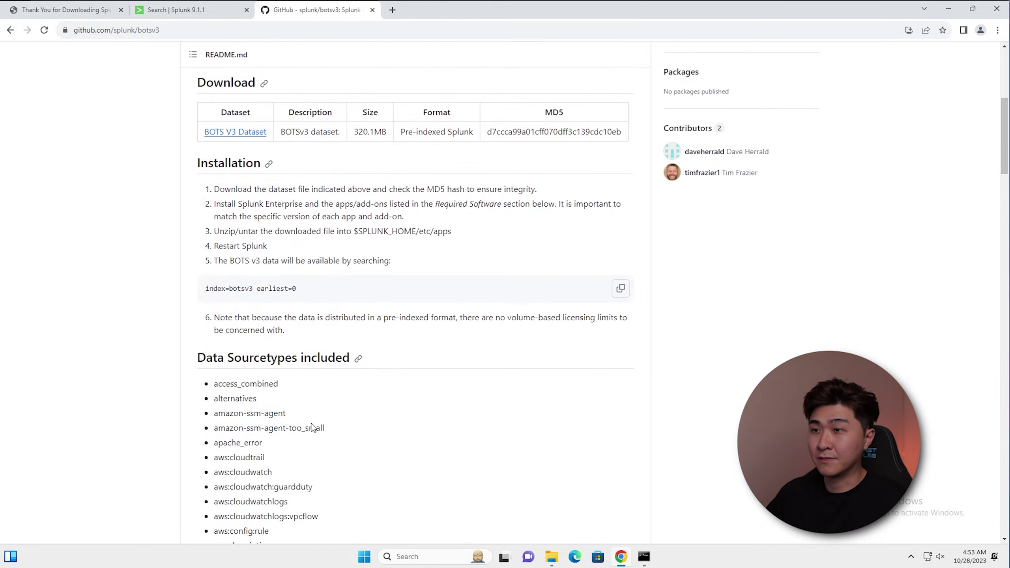
scroll(300, 323, "down", 2)
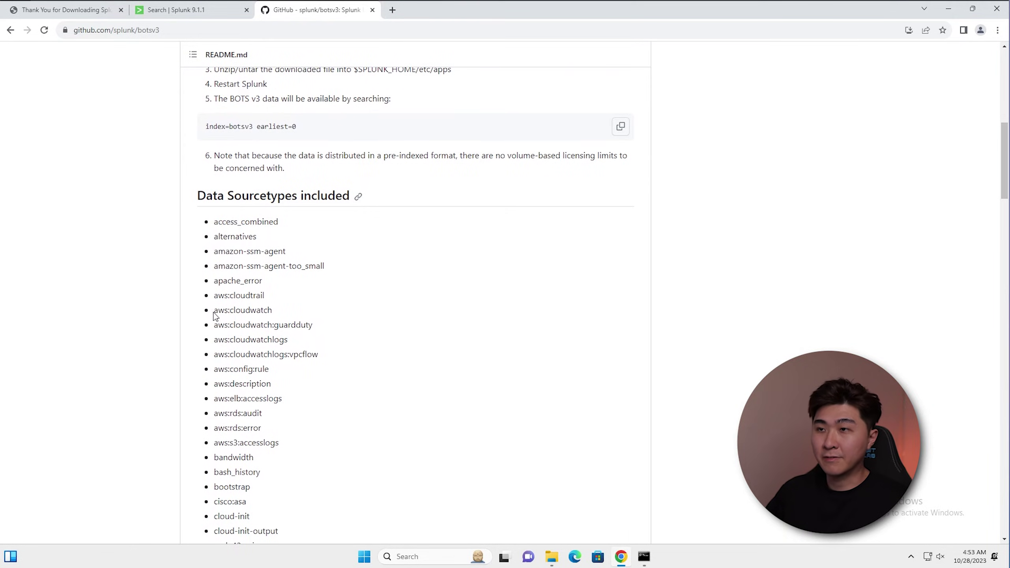
left_click_drag(228, 316, 231, 354)
left_click(259, 398)
scroll(273, 400, "down", 6)
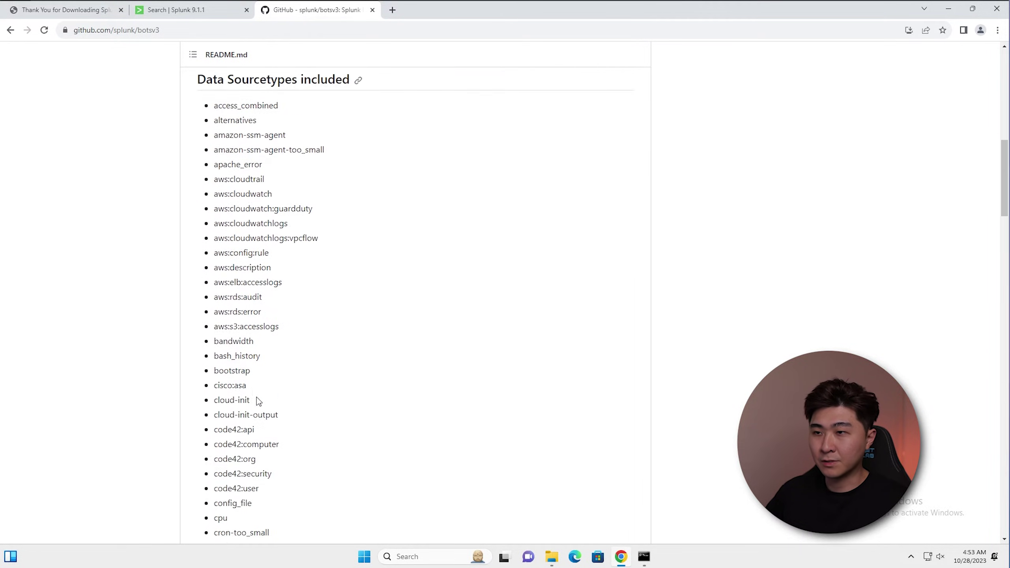
scroll(273, 400, "down", 8)
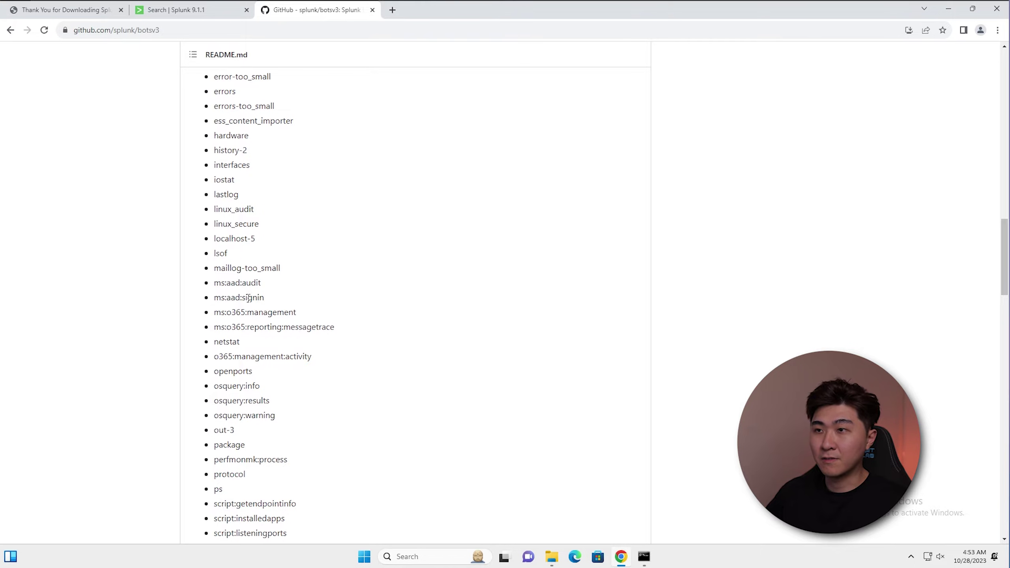
left_click_drag(264, 298, 214, 283)
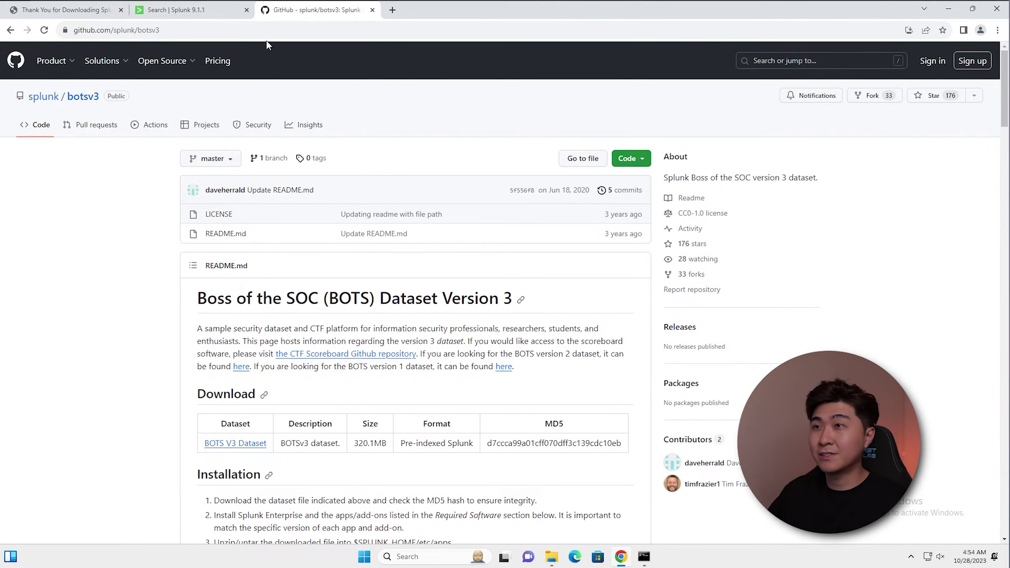
Step: Run an all-time search of index=botsv3 and pick sourcetype stream:ip from its top values
left_click(189, 12)
left_click(236, 125)
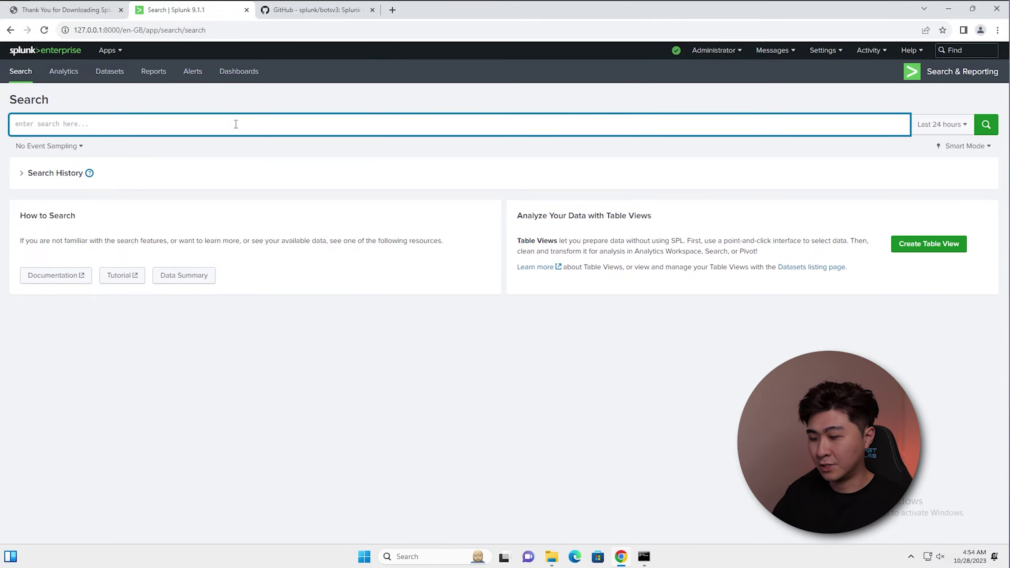
type("index=bo")
key("Down")
key("Return")
key("Return")
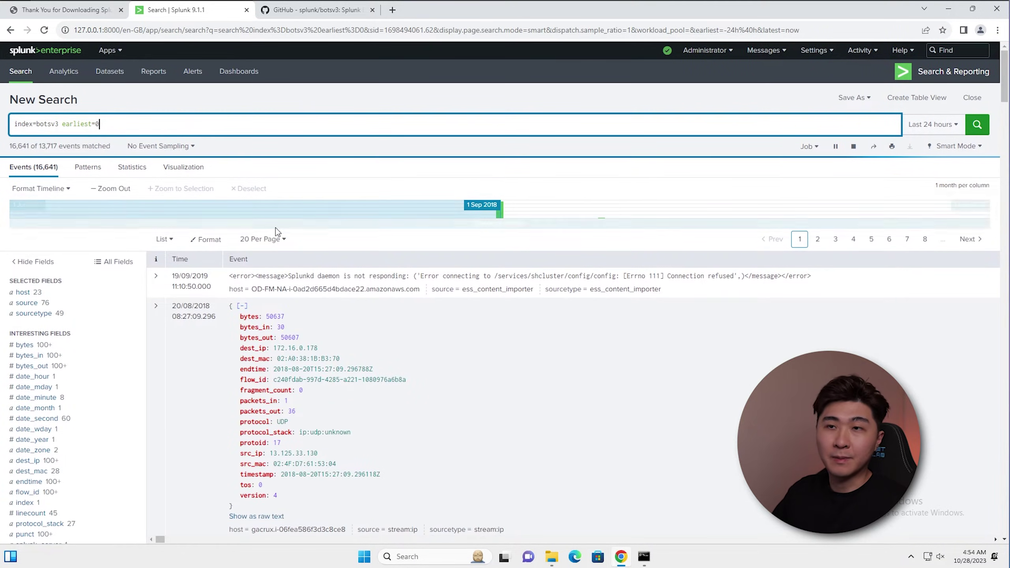
left_click(26, 303)
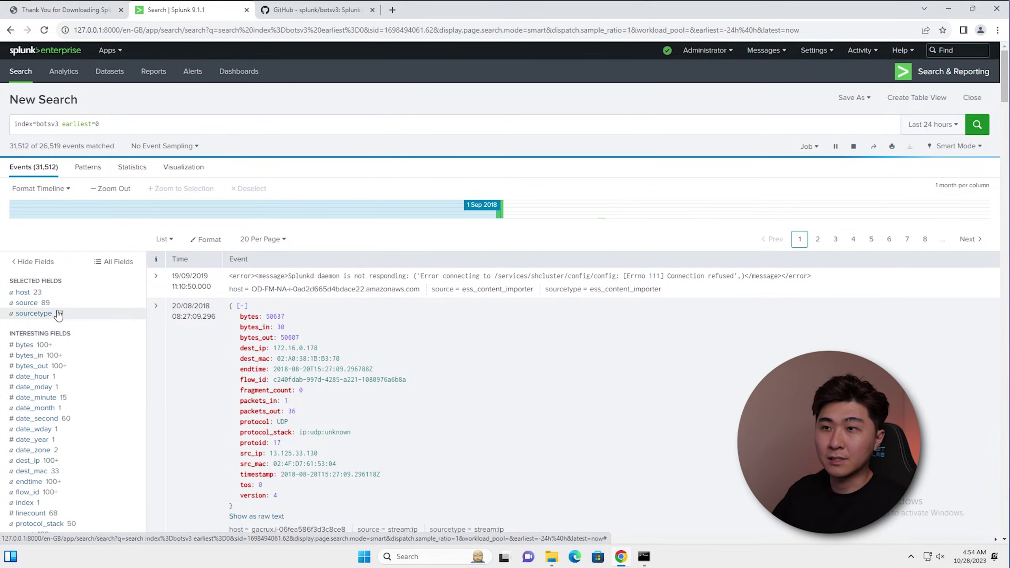
left_click(34, 313)
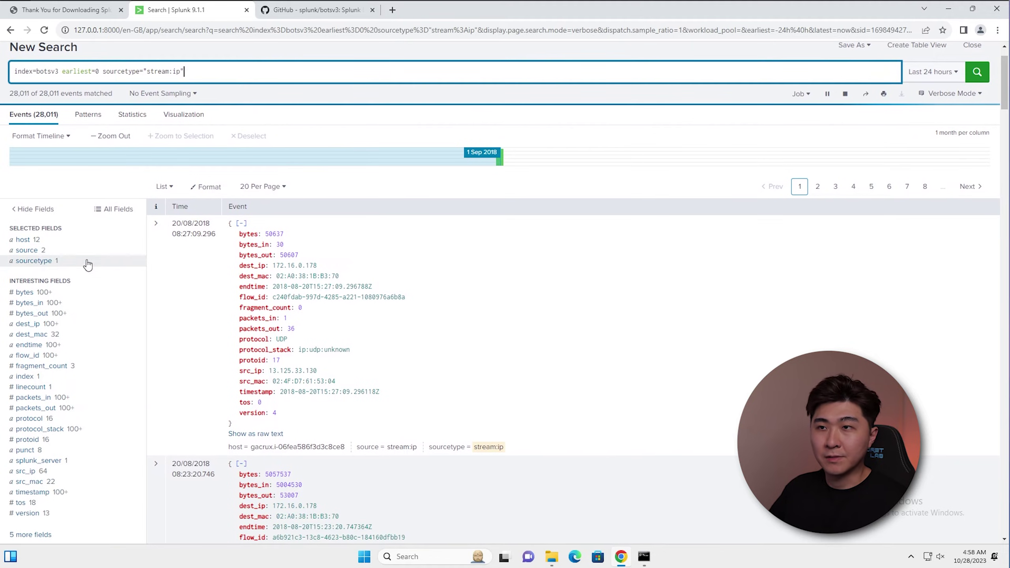
Step: Review the top values of dest_ip, dest_mac, src_ip and src_mac in the fields sidebar
left_click(595, 126)
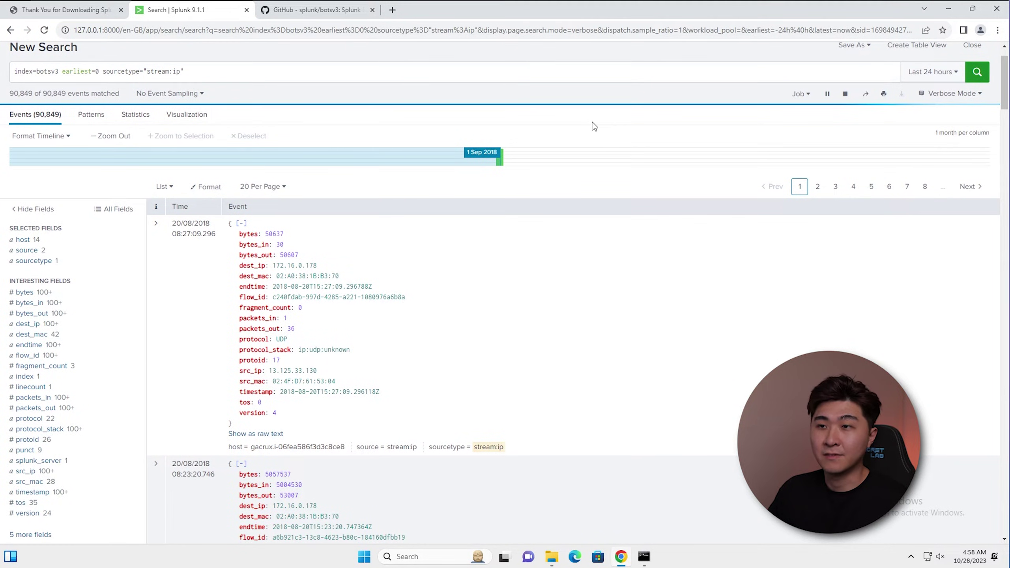
left_click(40, 324)
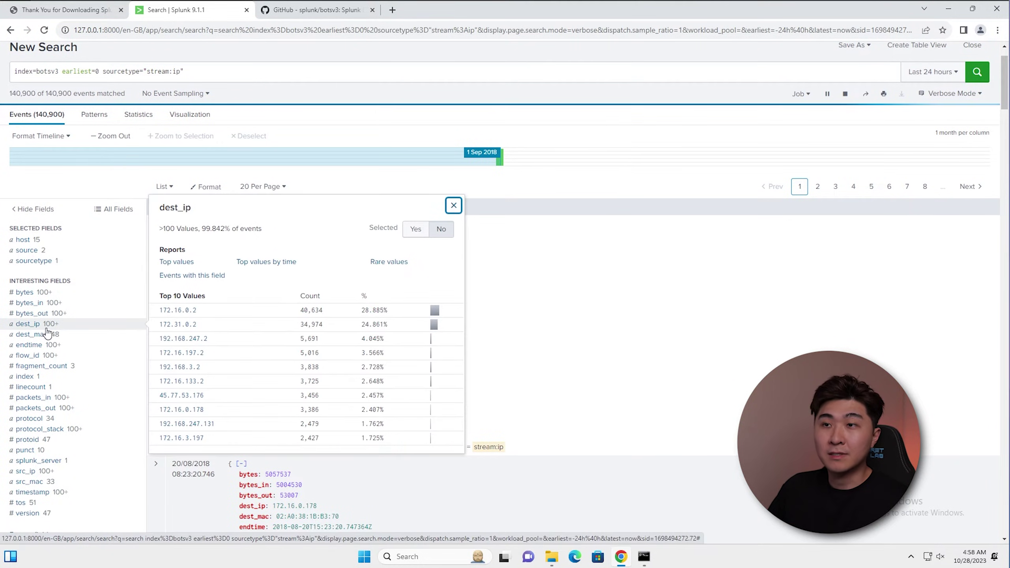
left_click(52, 336)
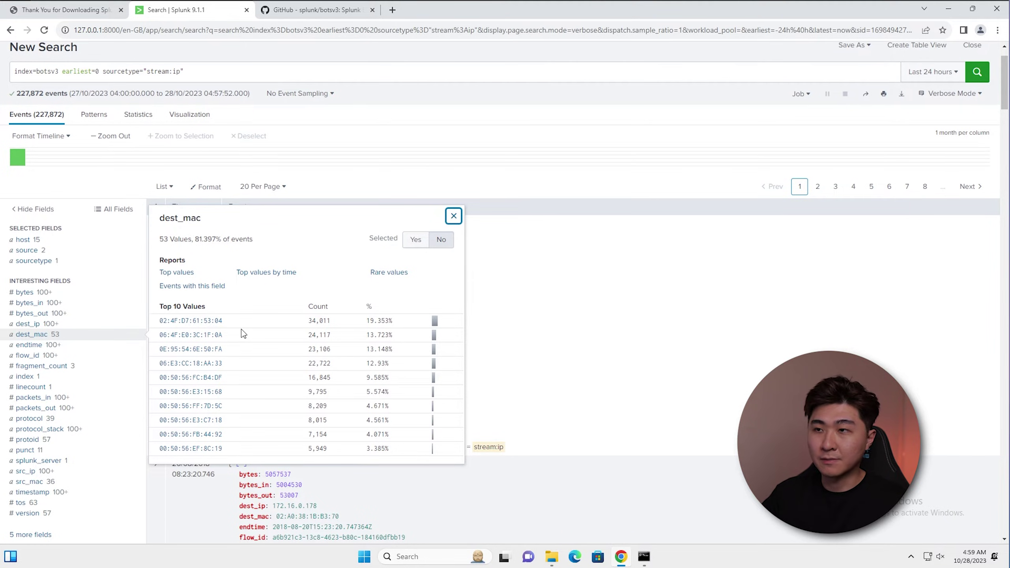
scroll(62, 426, "down", 1)
left_click(61, 422)
left_click(63, 434)
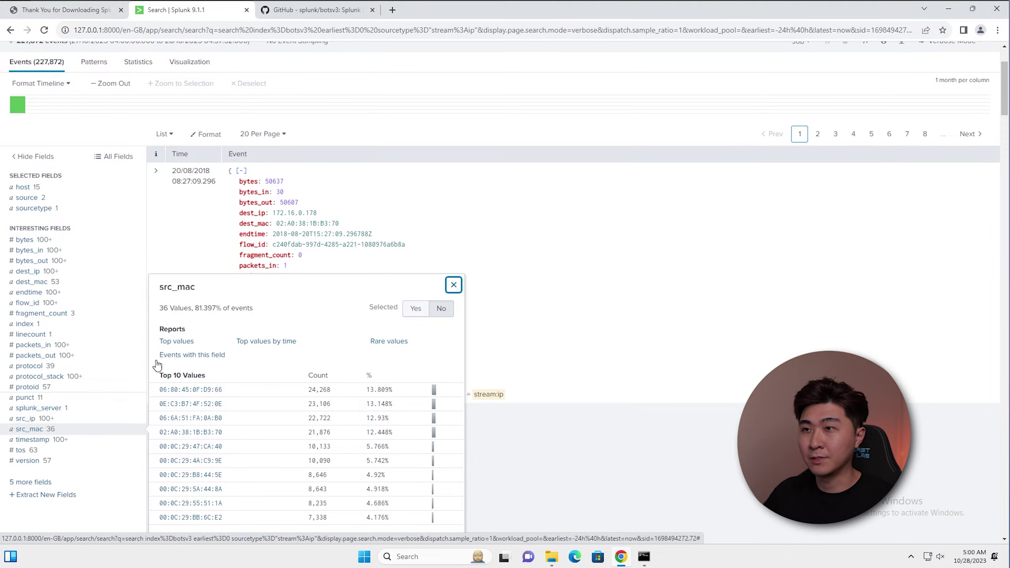
left_click(86, 418)
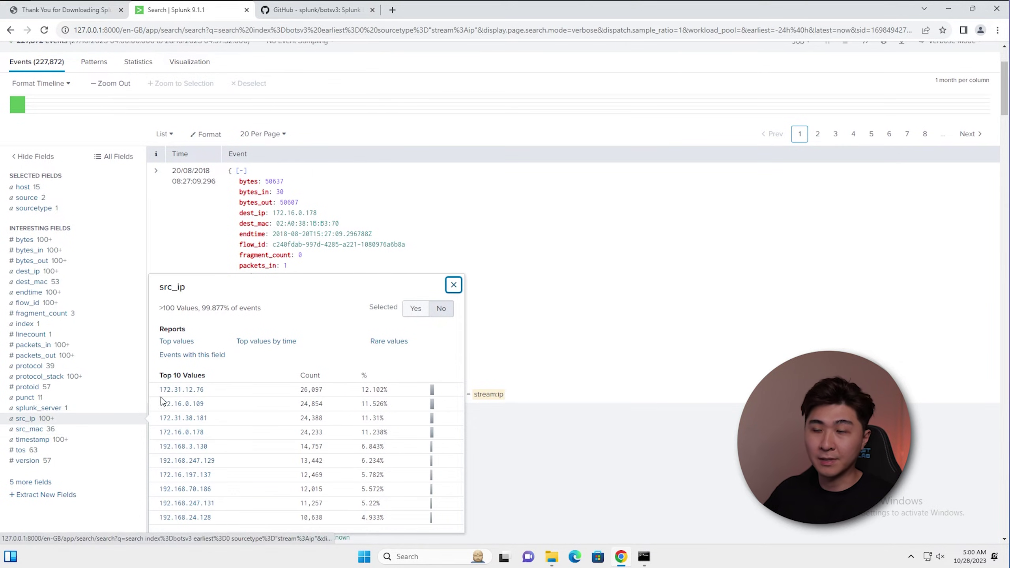
scroll(32, 437, "down", 1)
Step: Open the full field list, expand the timestamp field details, then collapse them
left_click(38, 433)
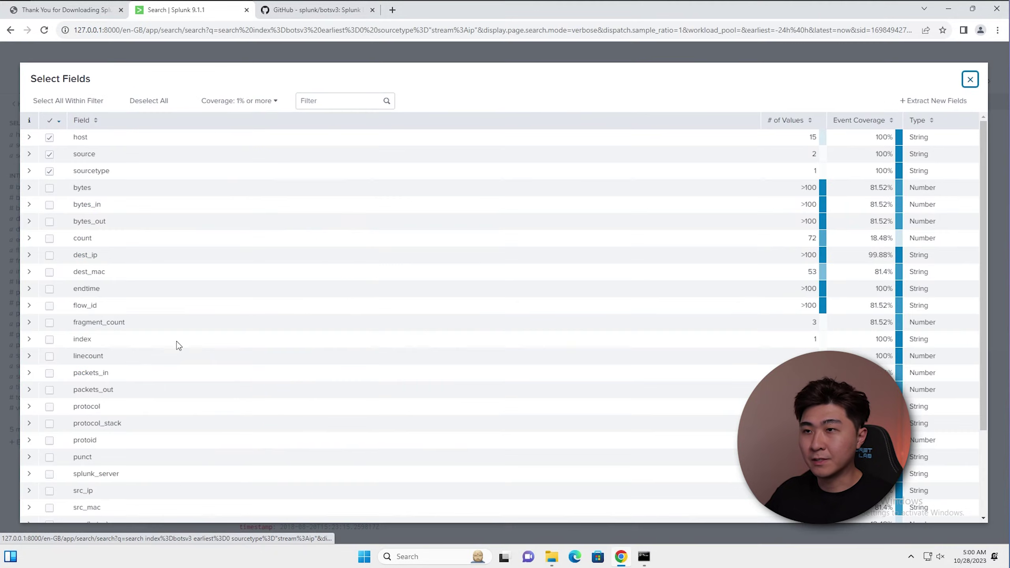
scroll(165, 296, "down", 3)
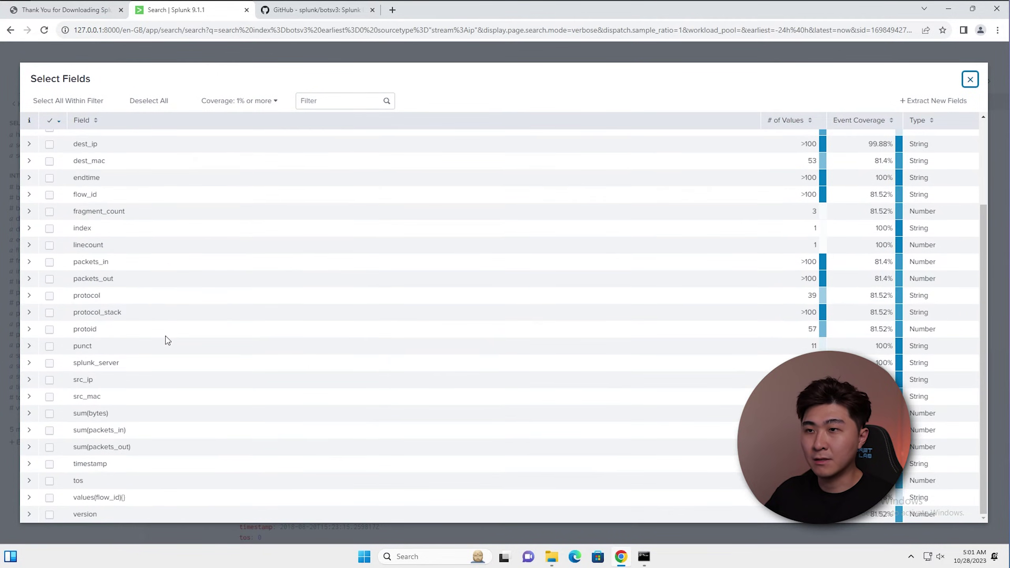
left_click(119, 464)
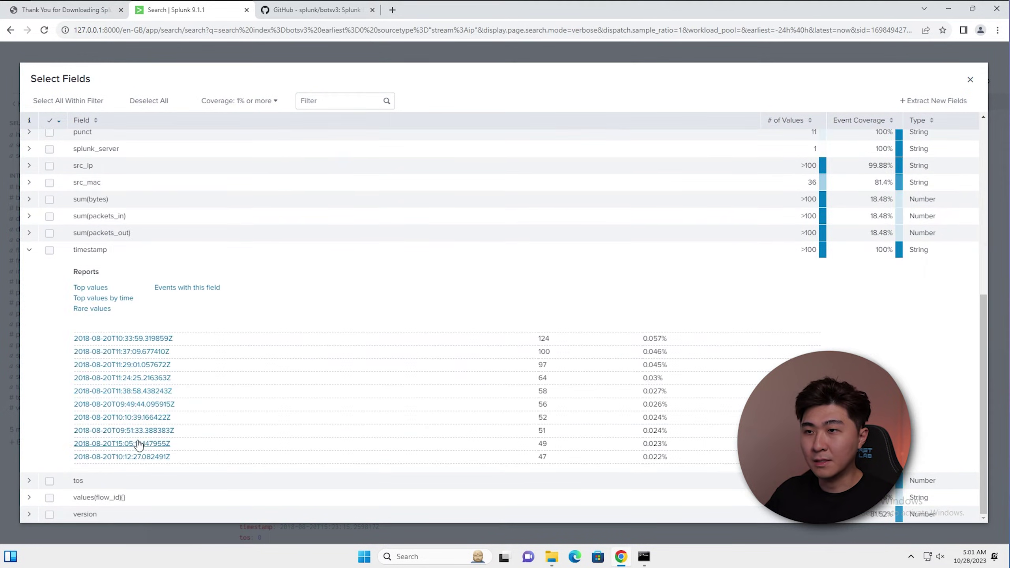
left_click(119, 169)
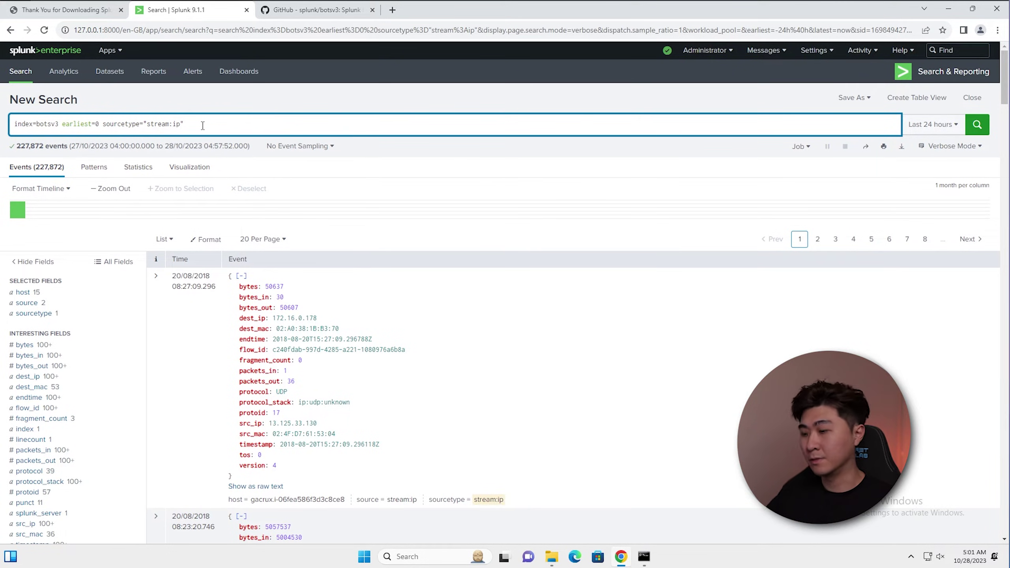
Step: Add a second line '| table _time src_ip src_mac dest_ip dest_mac' and run it
key("shift+Return")
type("| table _time src_ip src_mac dest_ip dest_mac")
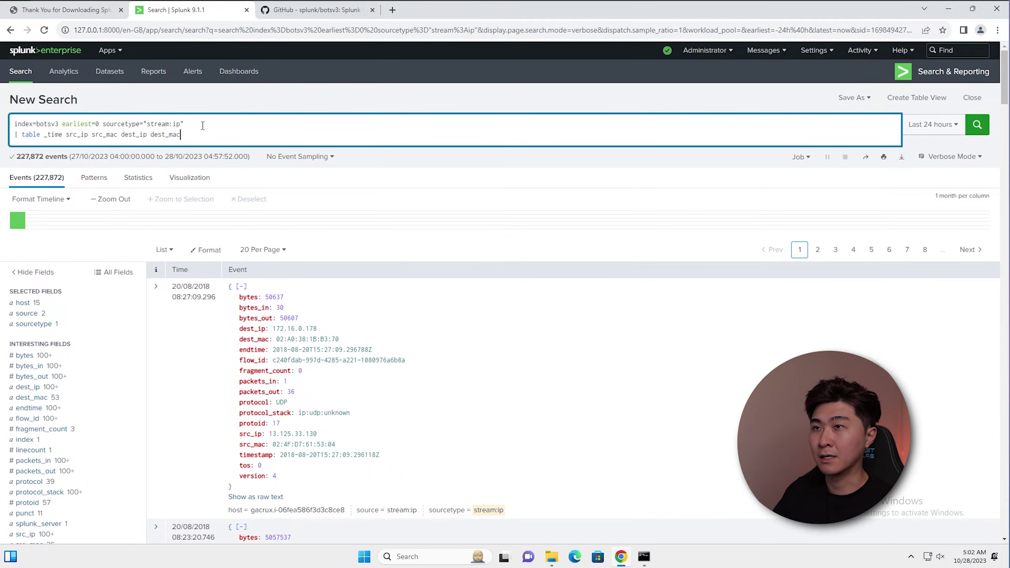
key("Return")
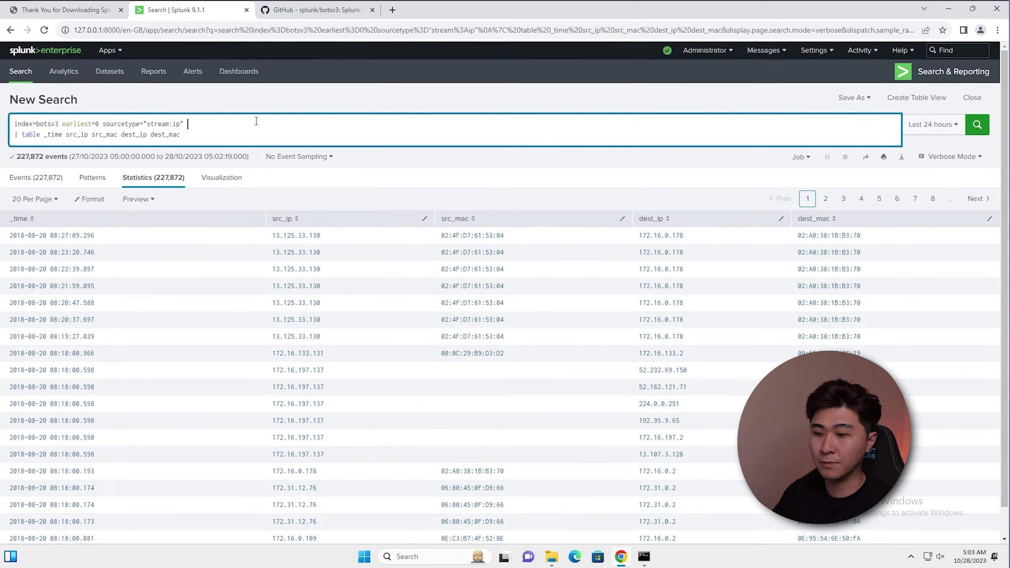
Step: Add (src_mac=* AND dest_mac=*) to the first search line and inspect the source IPs
type("(s")
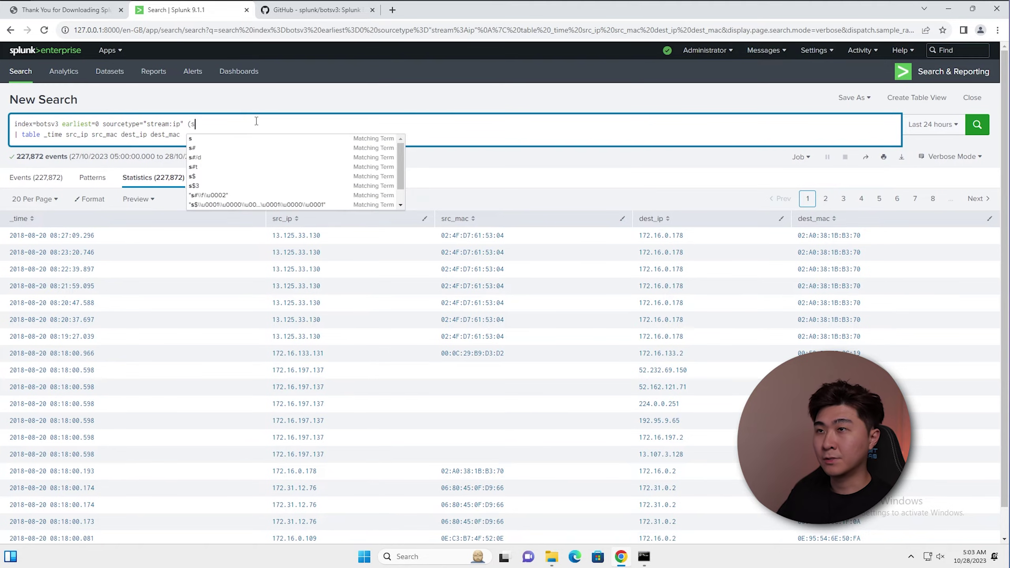
type("rc_mac=*")
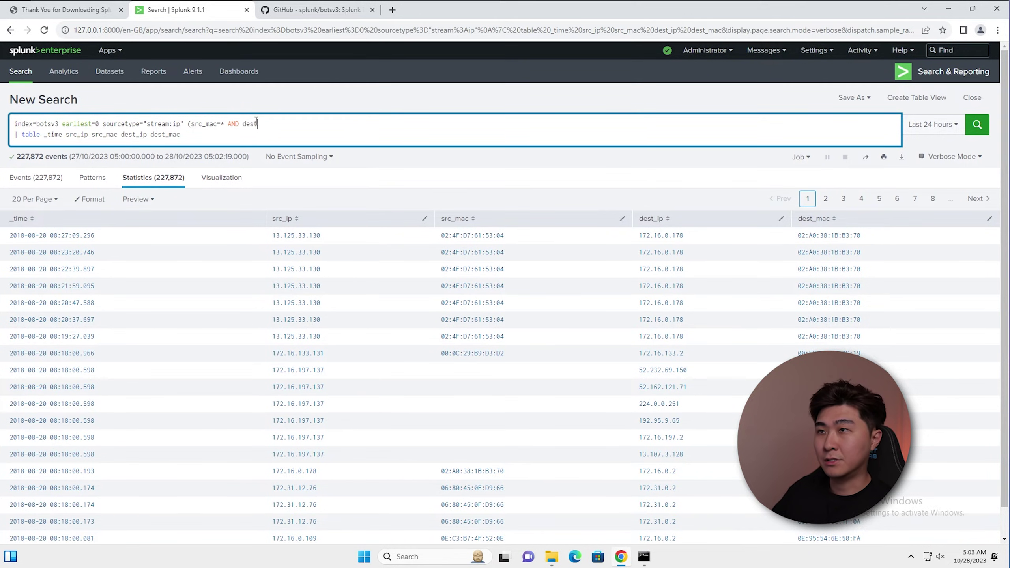
type(" AND dest_mac=*")
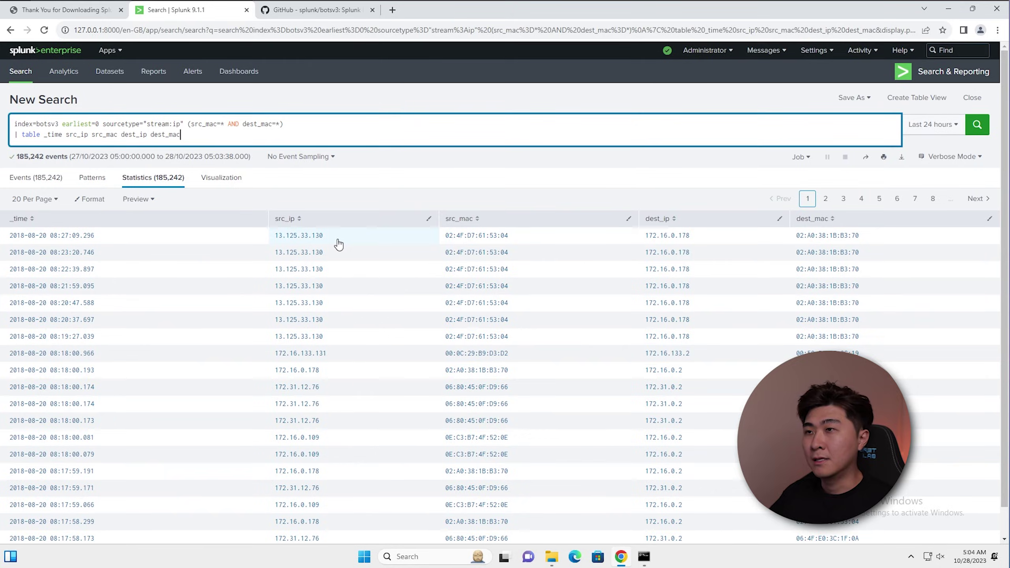
left_click_drag(339, 245, 270, 236)
left_click_drag(338, 262, 286, 270)
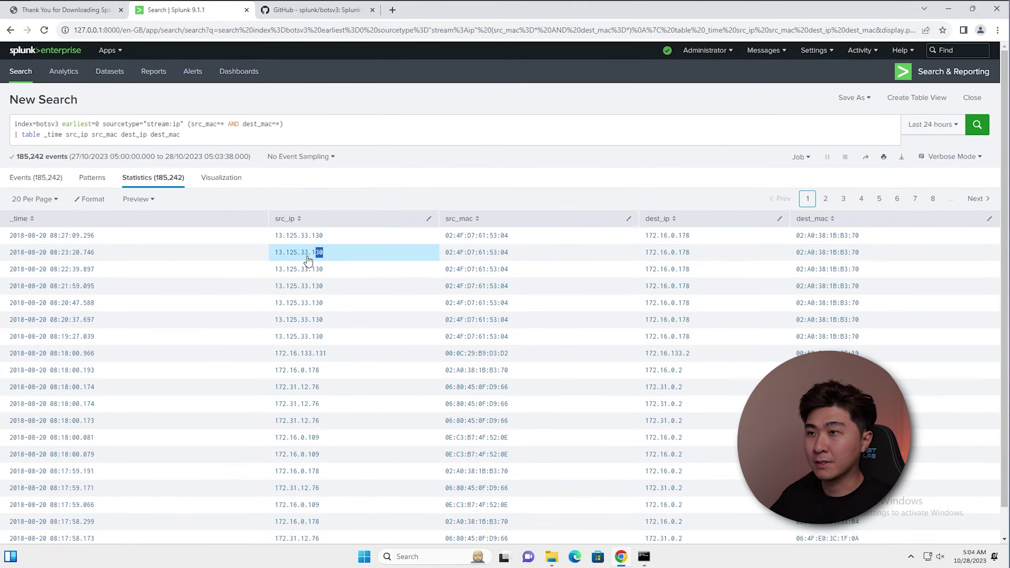
left_click(445, 156)
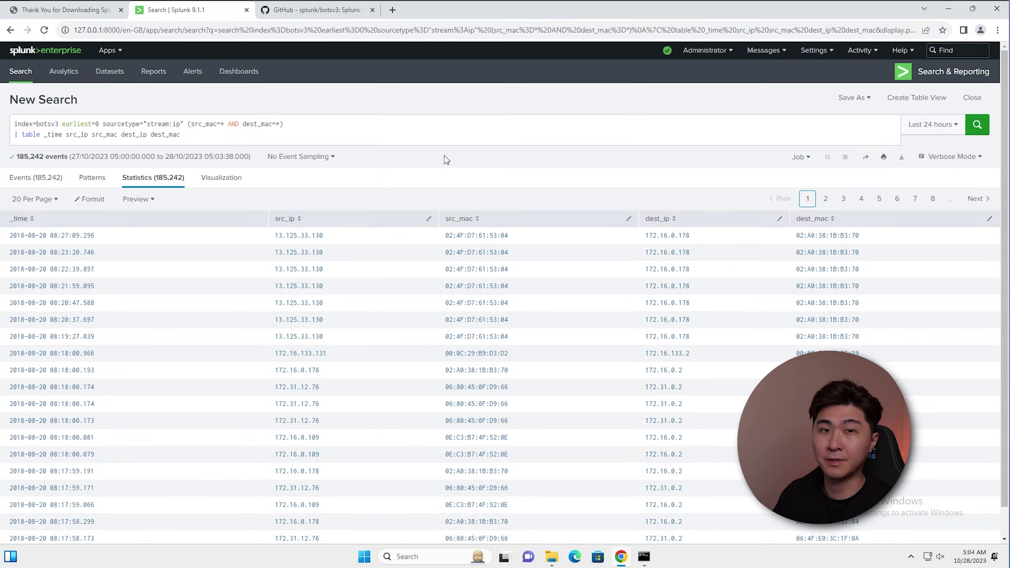
Step: Pipe the results into 'stats count by src_ip src_mac' and run it
left_click(444, 135)
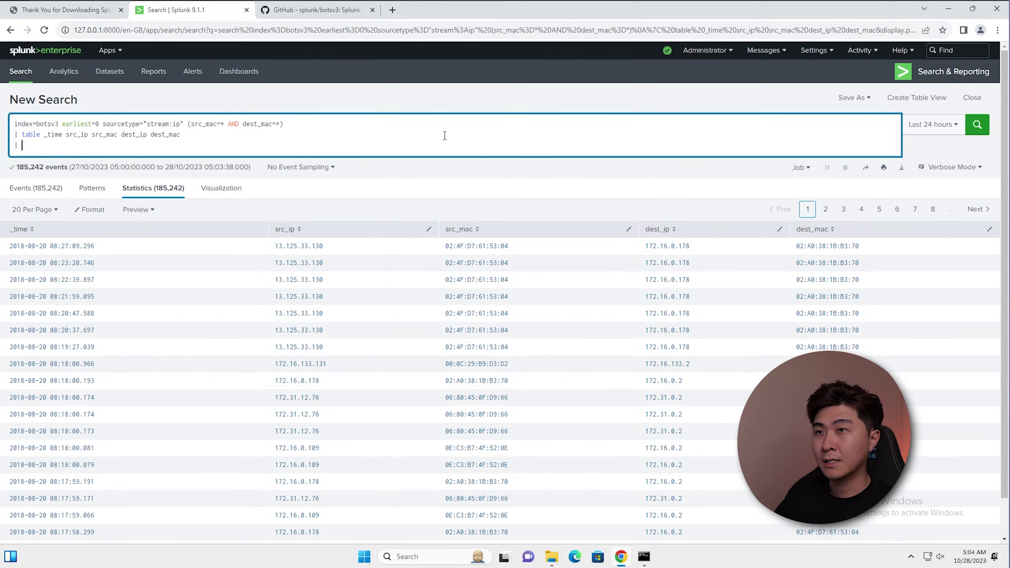
type("stats c")
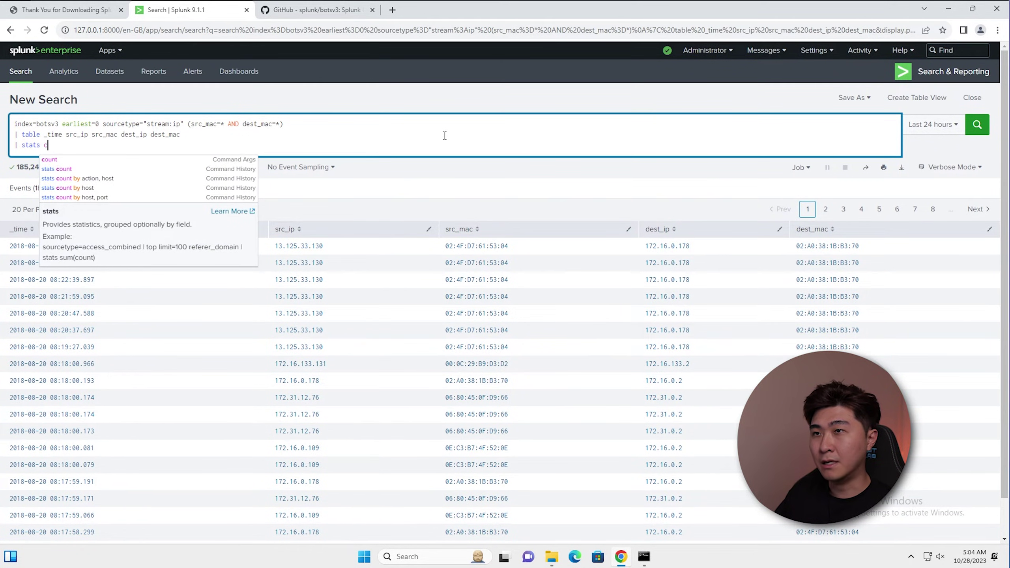
type("ount by src_ip src_mac")
key("Return")
Step: Add '| sort - count' and '| head 10' to show the ten highest counts
key("shift+Return")
type("|")
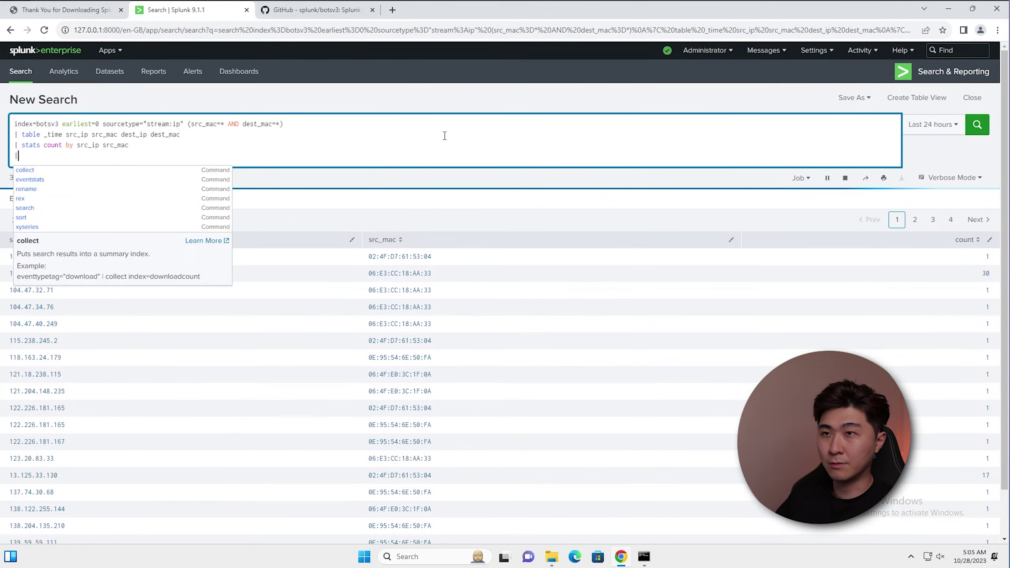
type(" sort ")
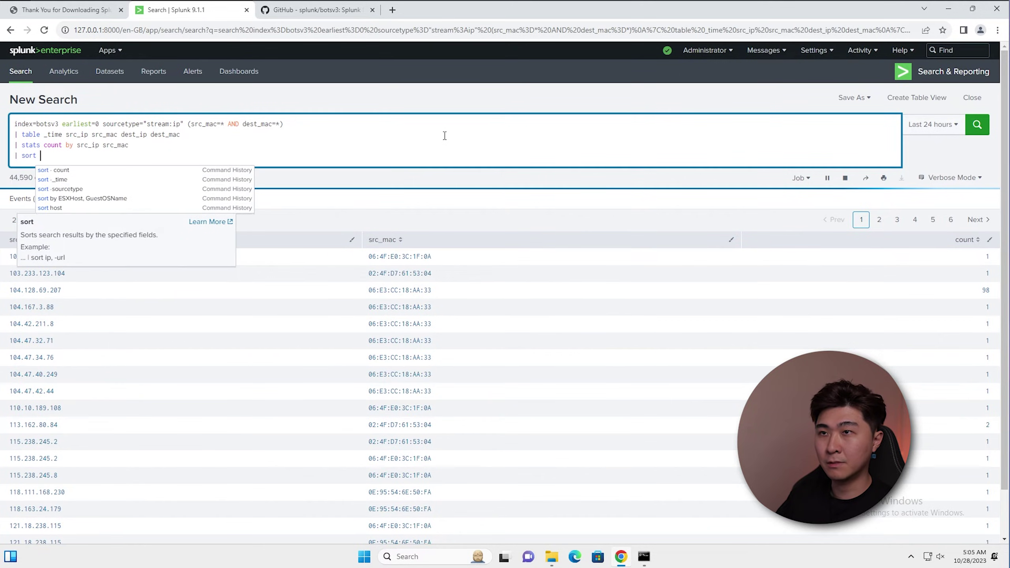
type("- count")
key("Return")
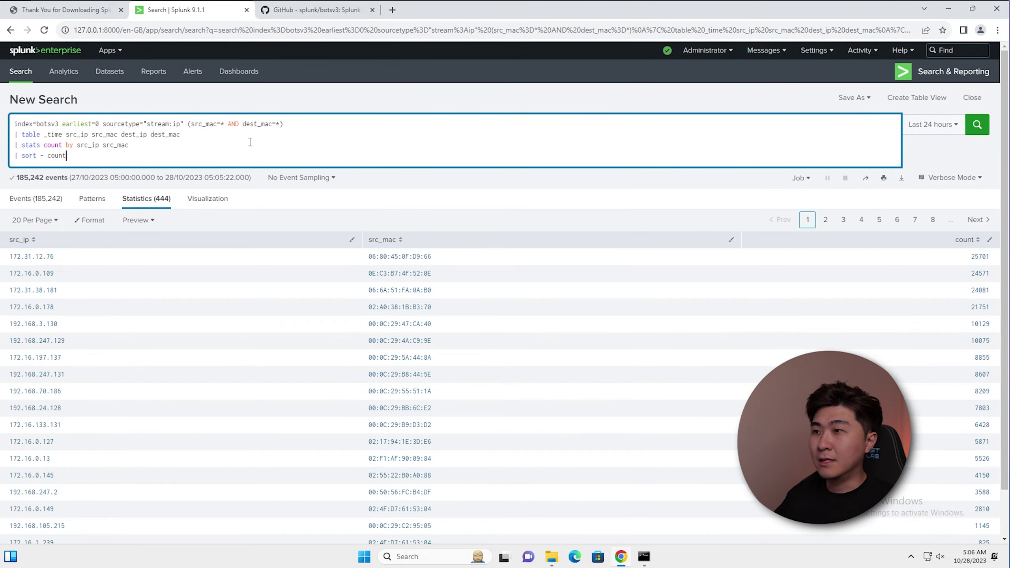
scroll(385, 344, "down", 1)
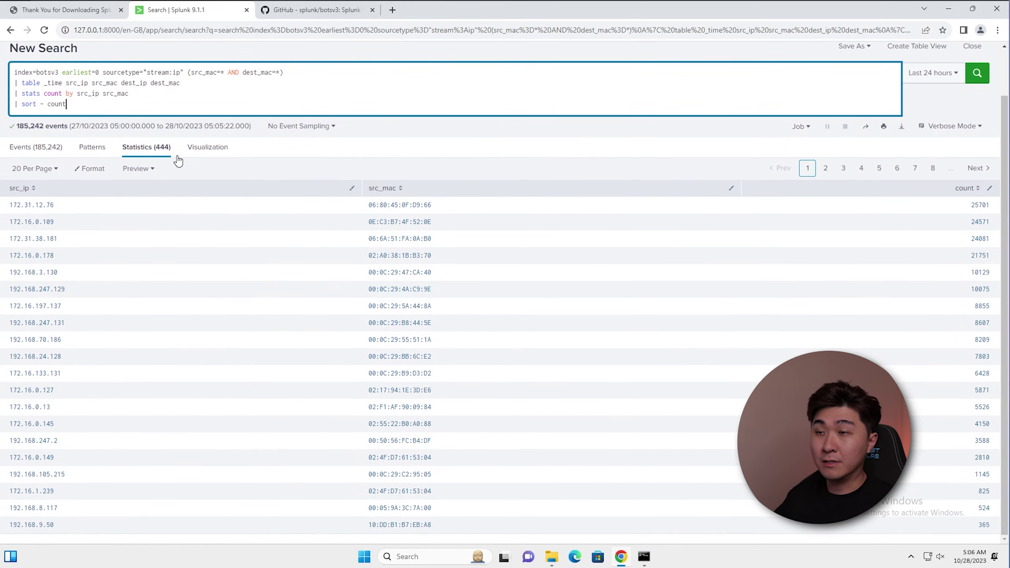
scroll(177, 161, "up", 1)
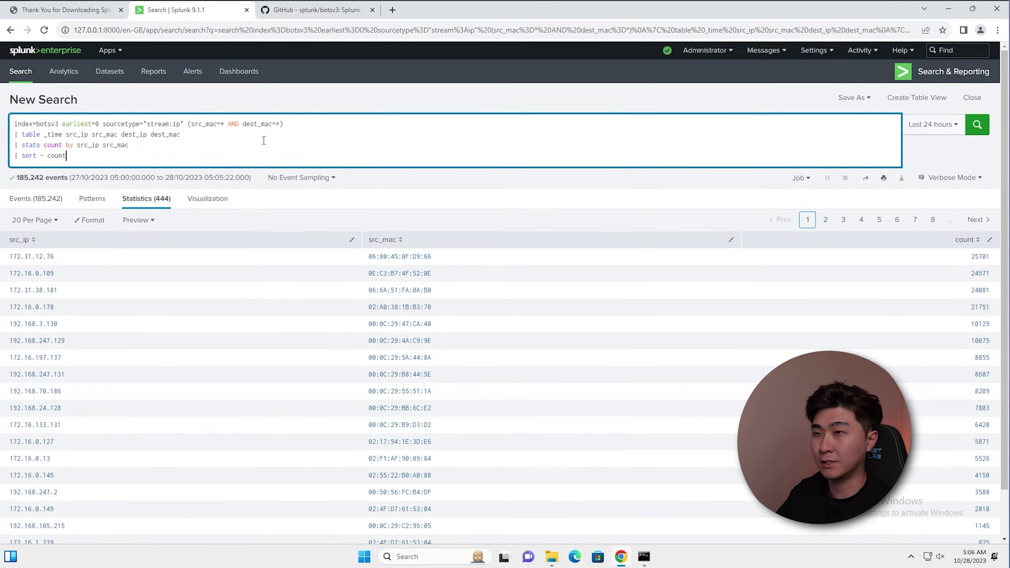
type("| head 10")
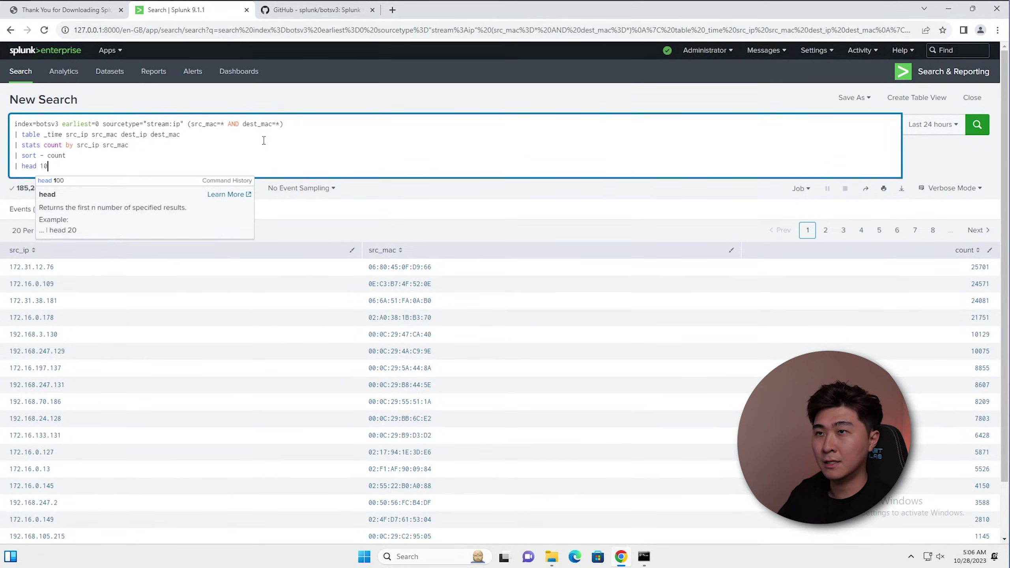
key("Return")
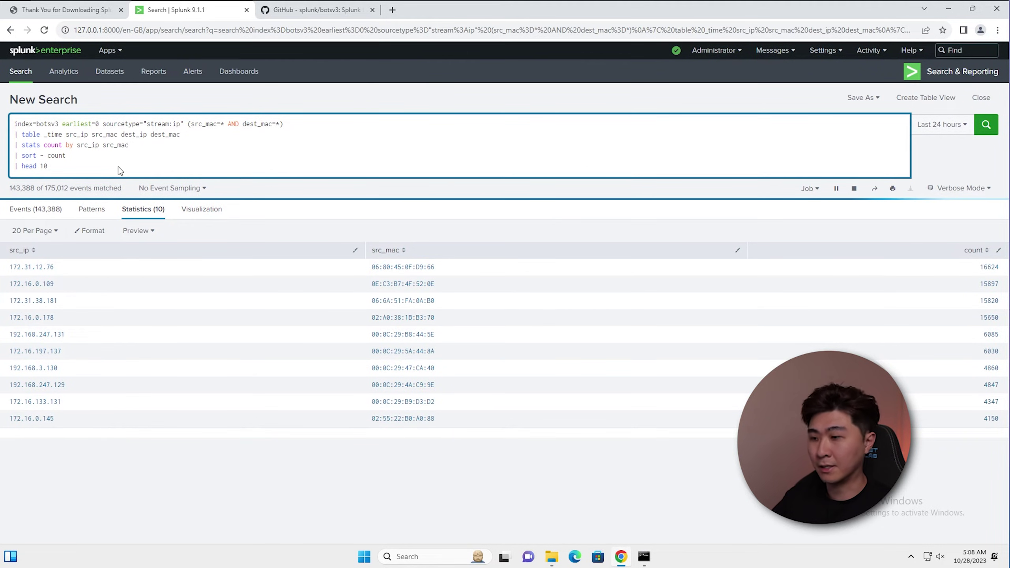
Step: Geolocate the source IPs with '| iplocation src_ip' and drop the '| head 10' limit
key("shift+Return")
type("|")
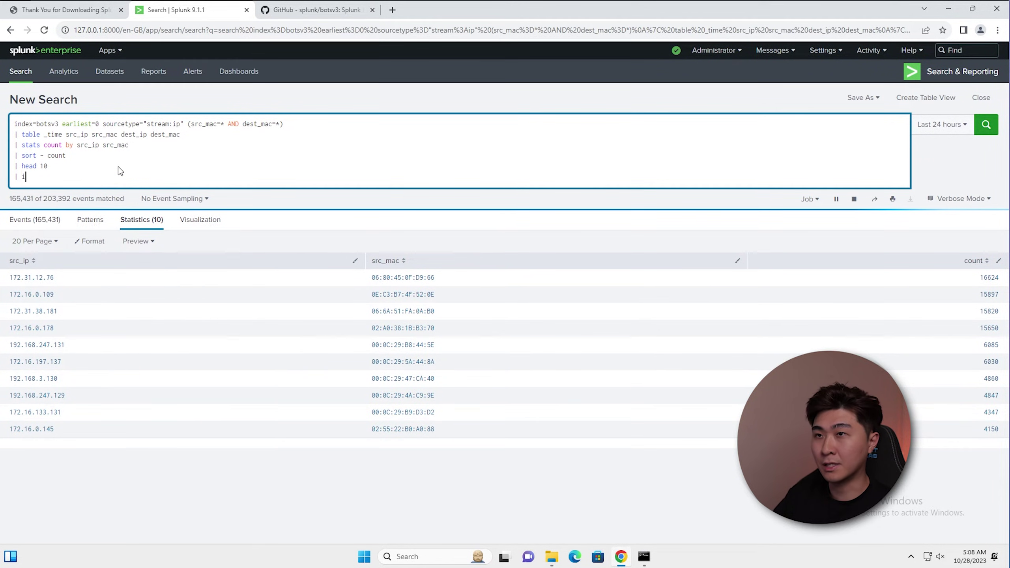
type(" iplocation src_ip")
key("Return")
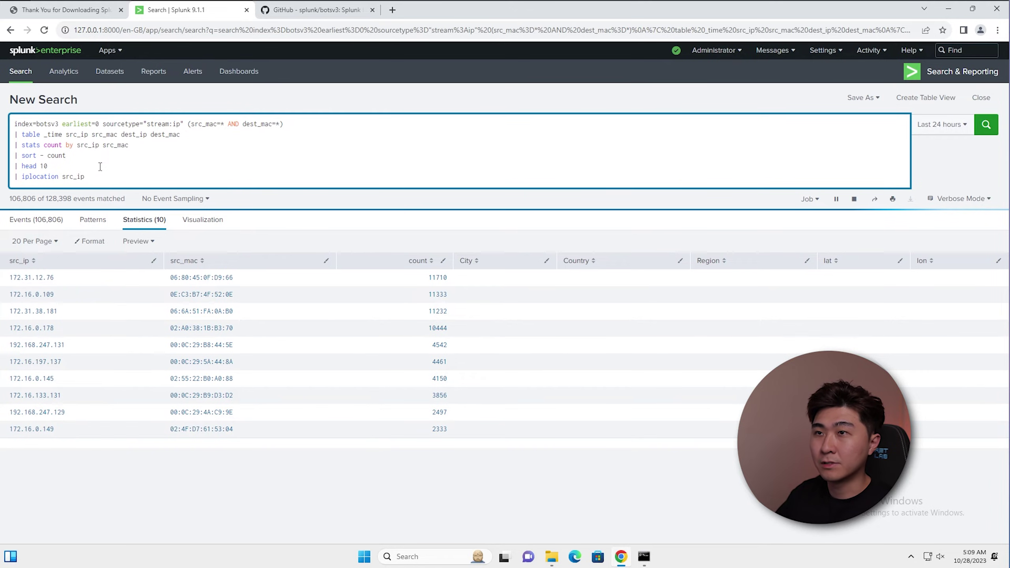
left_click_drag(99, 166, 100, 158)
key("BackSpace")
key("Return")
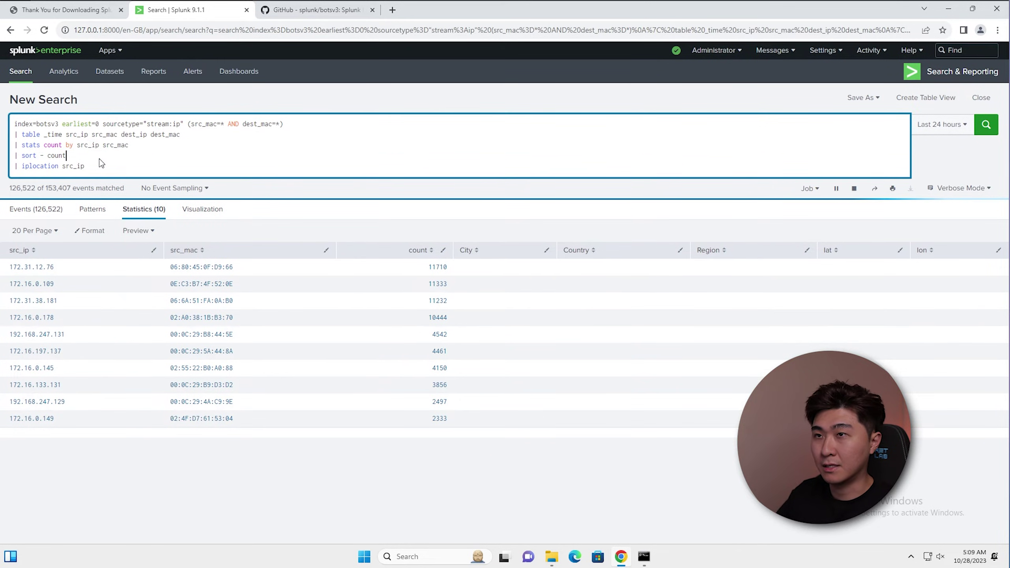
Step: Keep only rows with a Country via '| search Country=*', then re-add '| head 10'
type("| s")
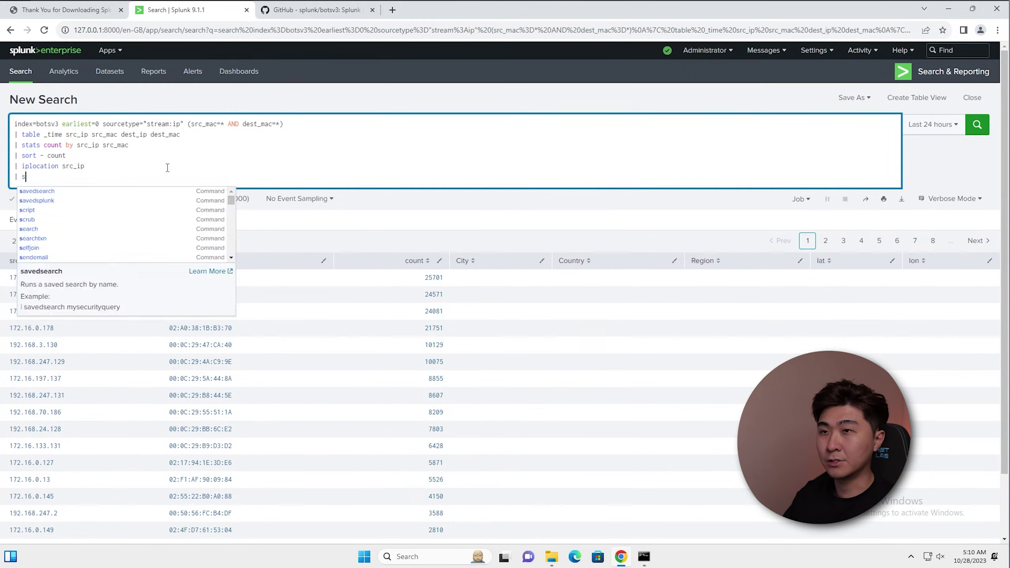
type("earch Country")
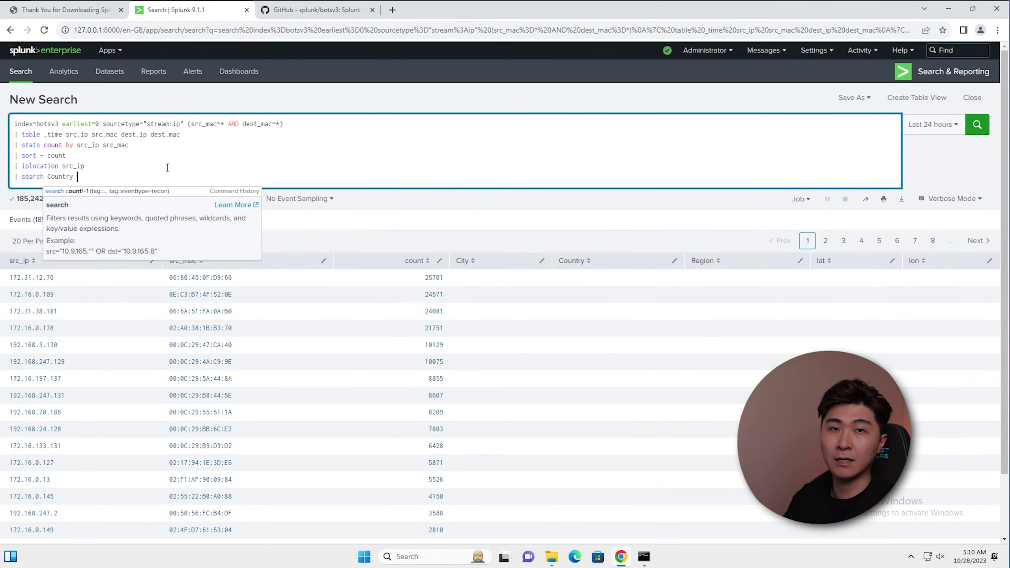
key("BackSpace")
type("=")
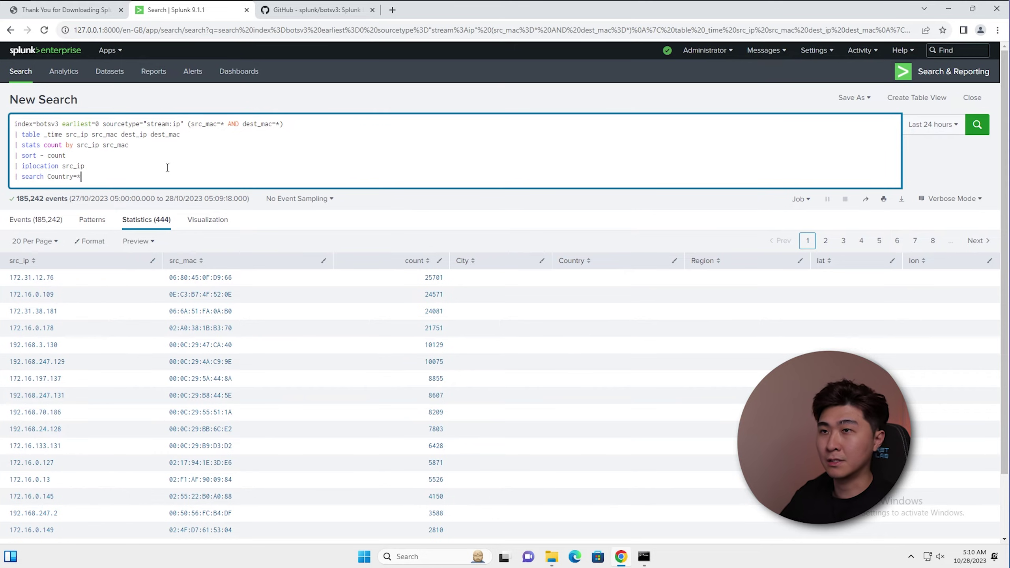
type("*")
key("Return")
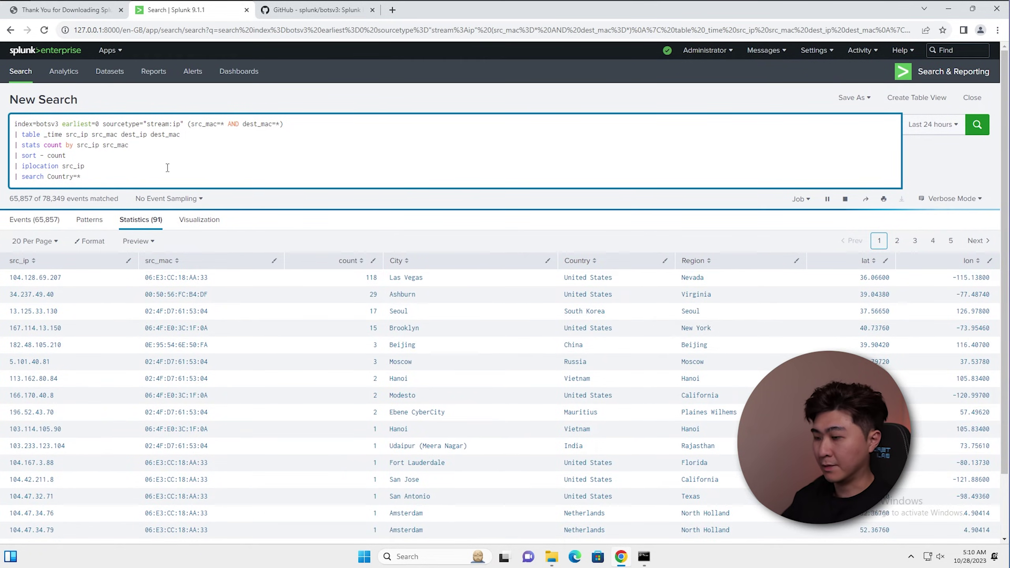
key("shift+Return")
type("| head")
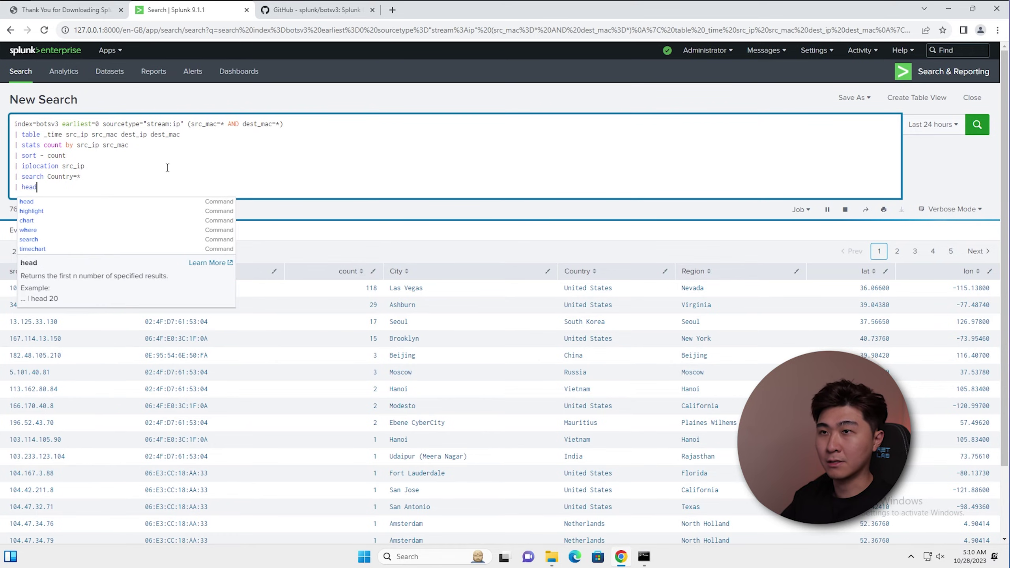
type(" 10")
key("Return")
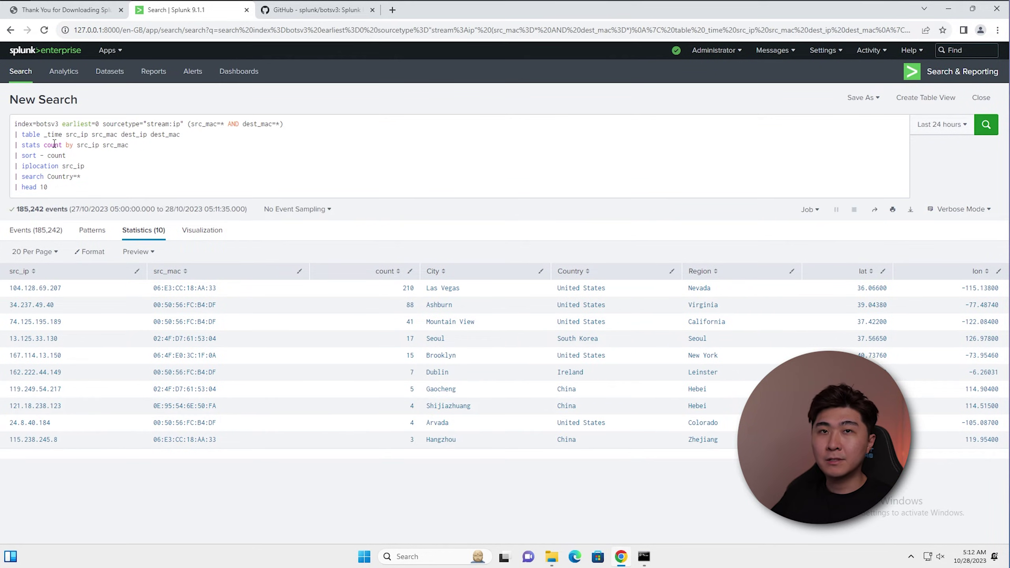
Step: Add 'latest(_time) as _time' to the stats command and check the resulting columns
left_click(41, 145)
type("l")
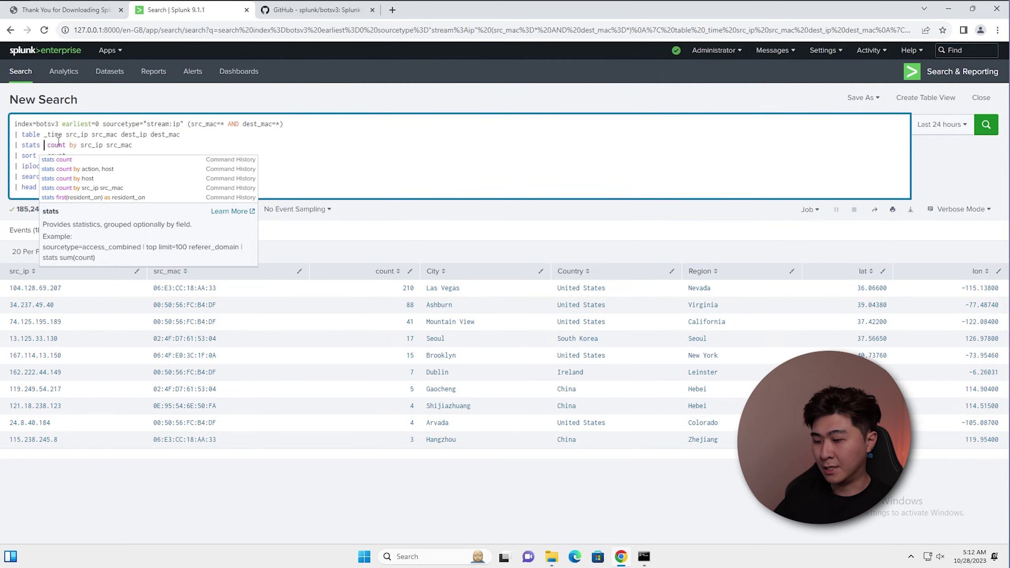
type("atest(")
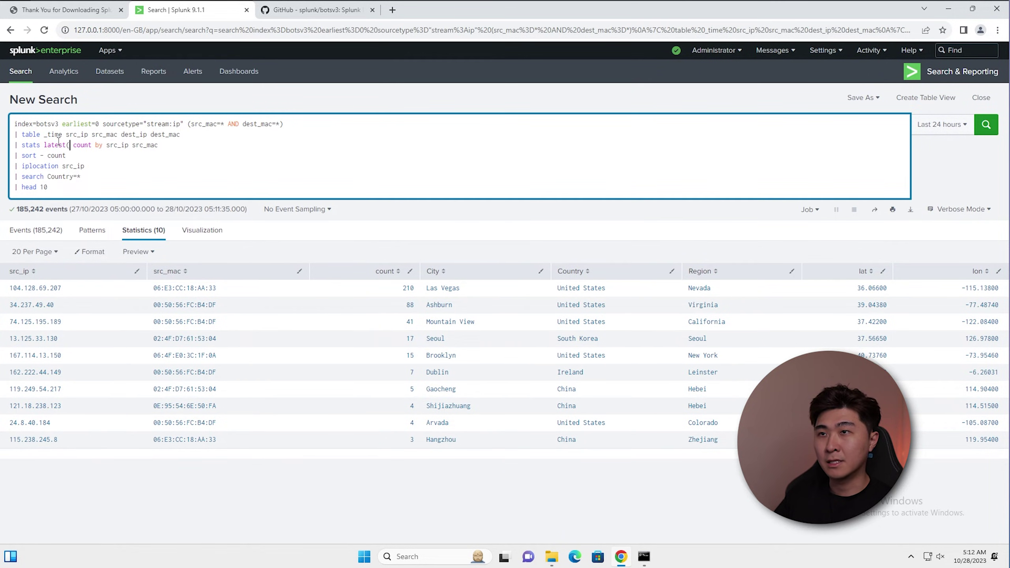
type("_tim")
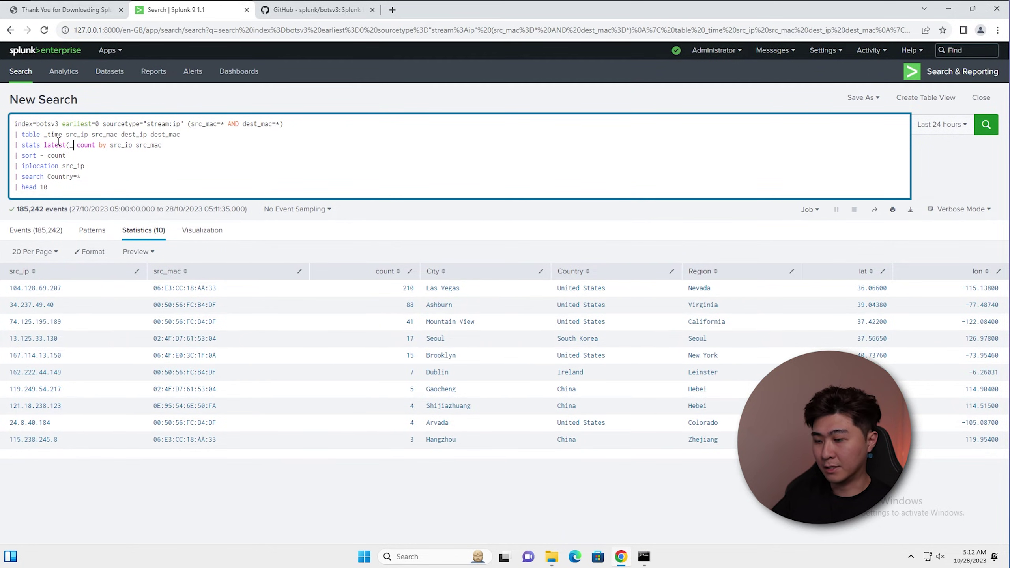
type("e)")
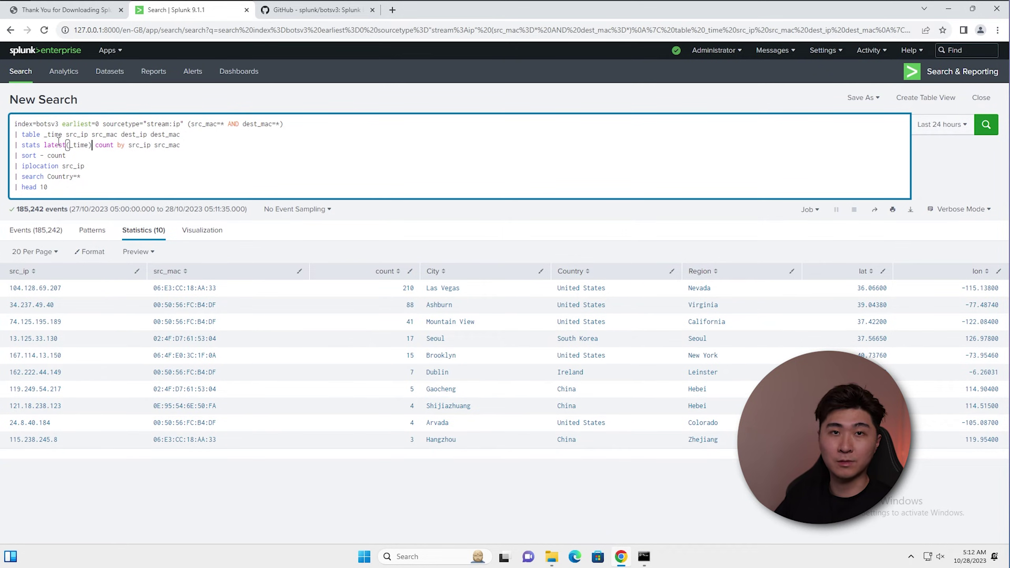
type(" as ")
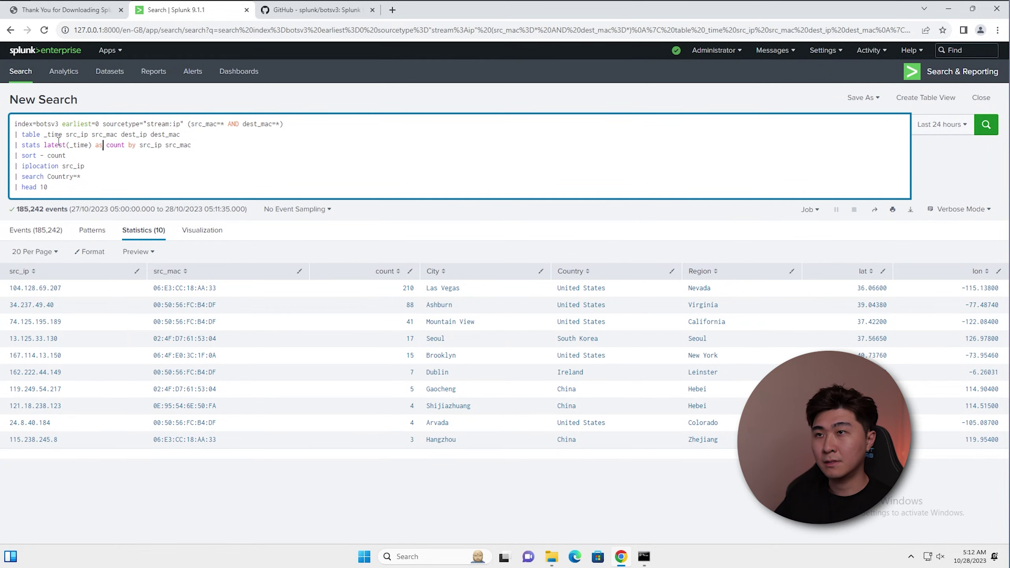
type("_time")
key("Return")
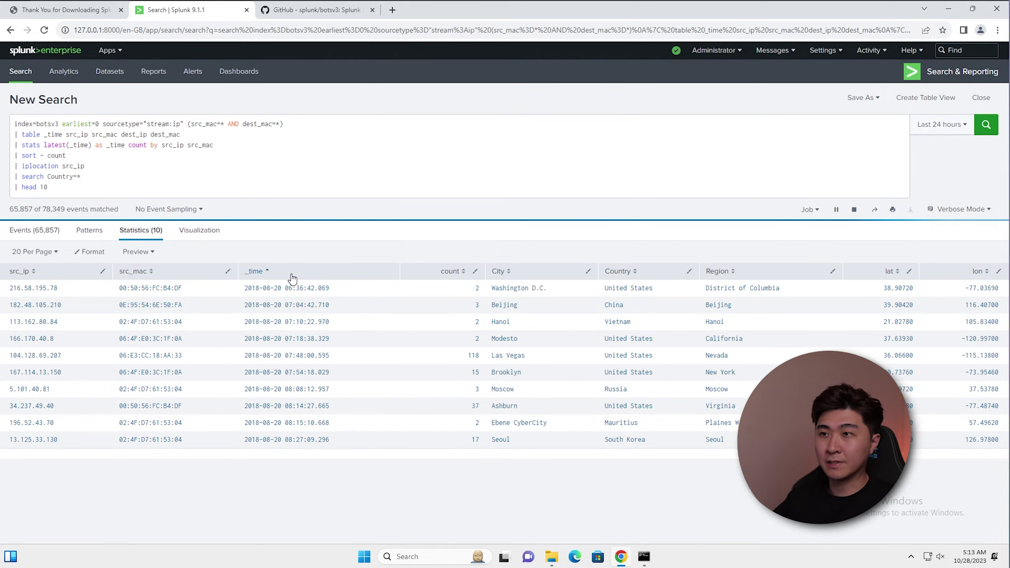
left_click_drag(290, 277, 251, 275)
left_click(251, 275)
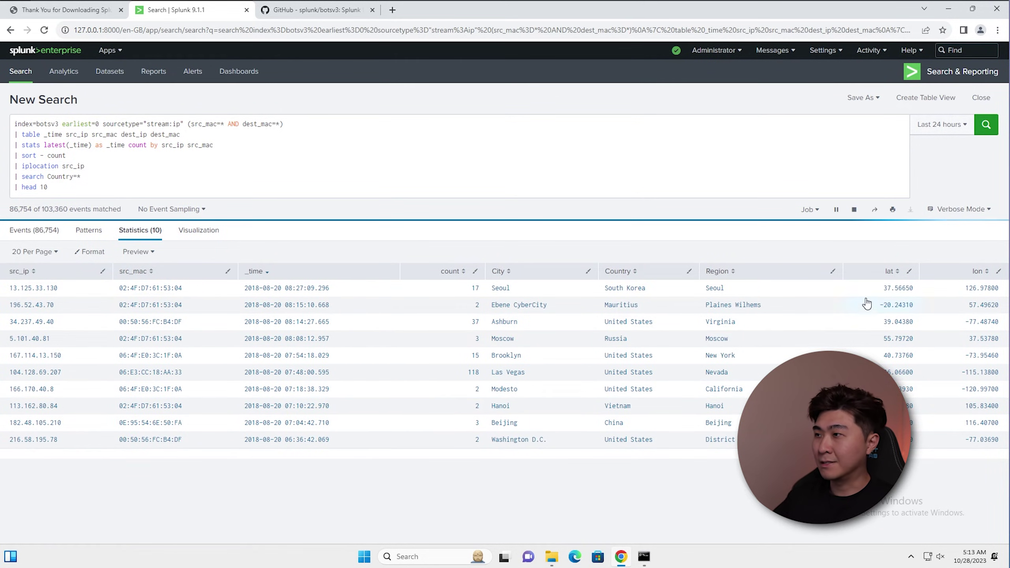
left_click(895, 271)
double_click(977, 271)
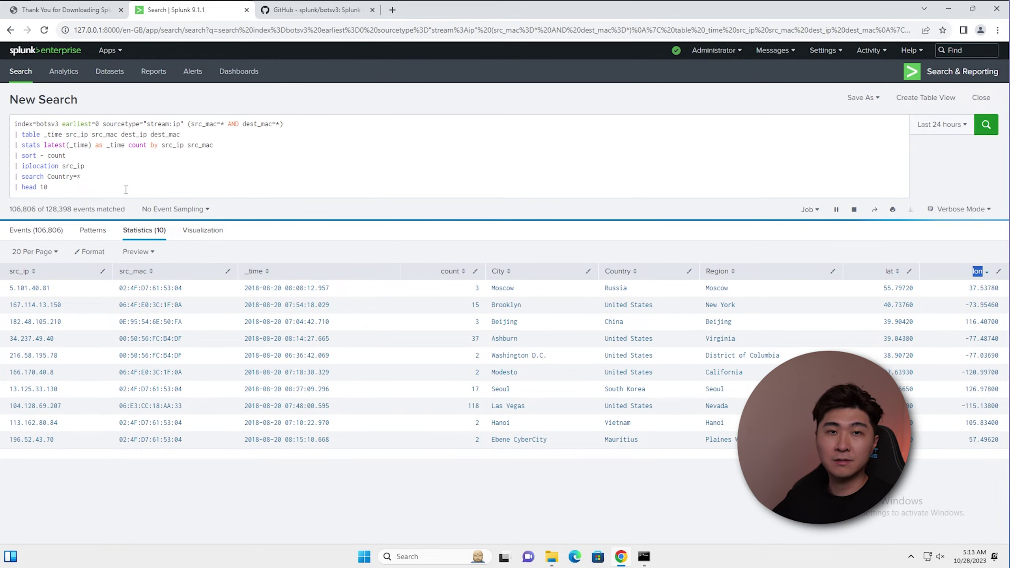
Step: Move the table command after head 10, listing _time src_ip src_mac count Country, and rerun
left_click_drag(180, 134, 14, 136)
key("ctrl+x")
left_click(68, 187)
key("Return")
key("ctrl+v")
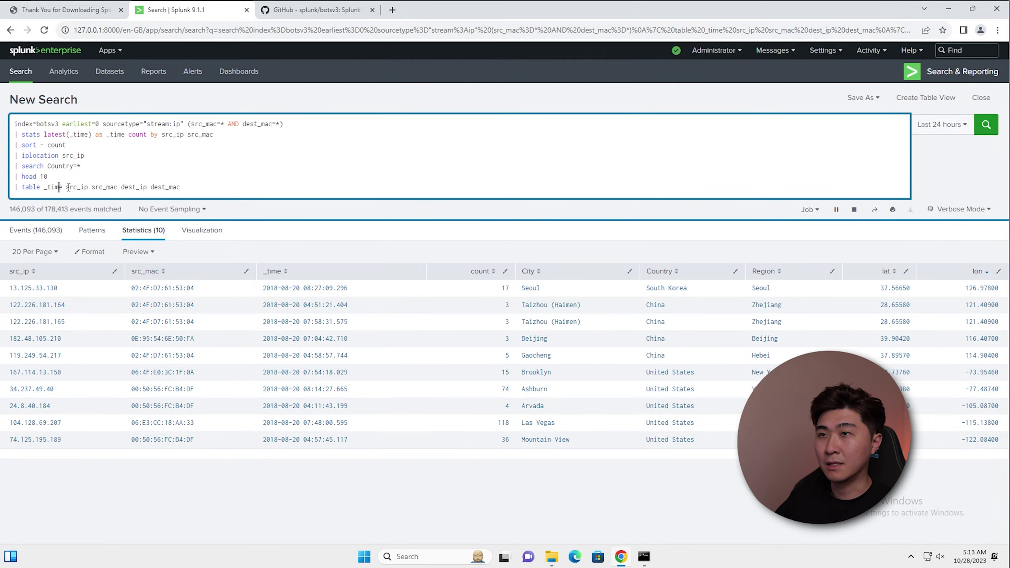
double_click(51, 187)
double_click(77, 187)
double_click(116, 187)
left_click(122, 187)
type("count")
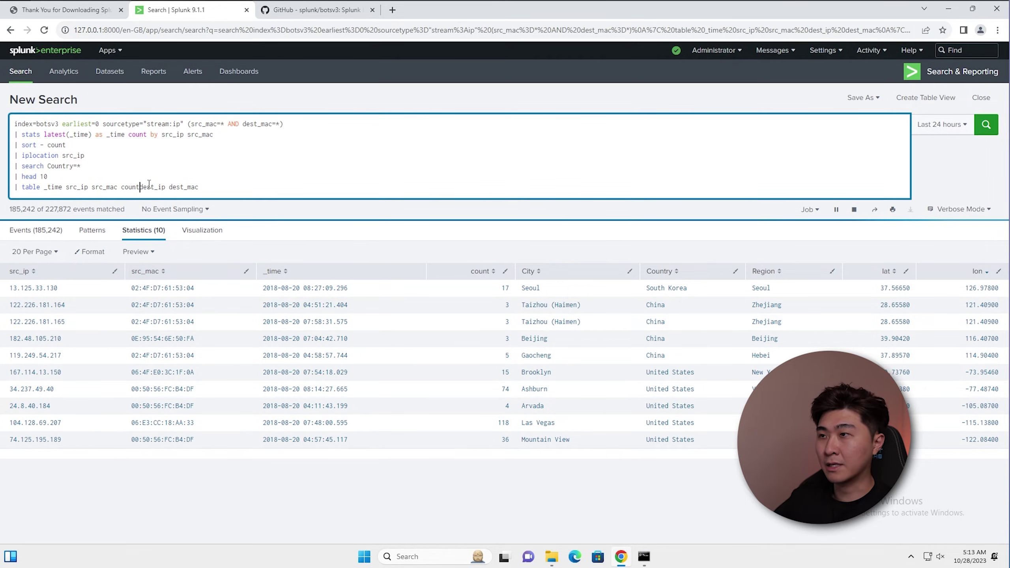
key("Delete")
key("Delete")
key("Delete")
key("Delete")
key("Delete")
key("Delete")
key("Delete")
key("Delete")
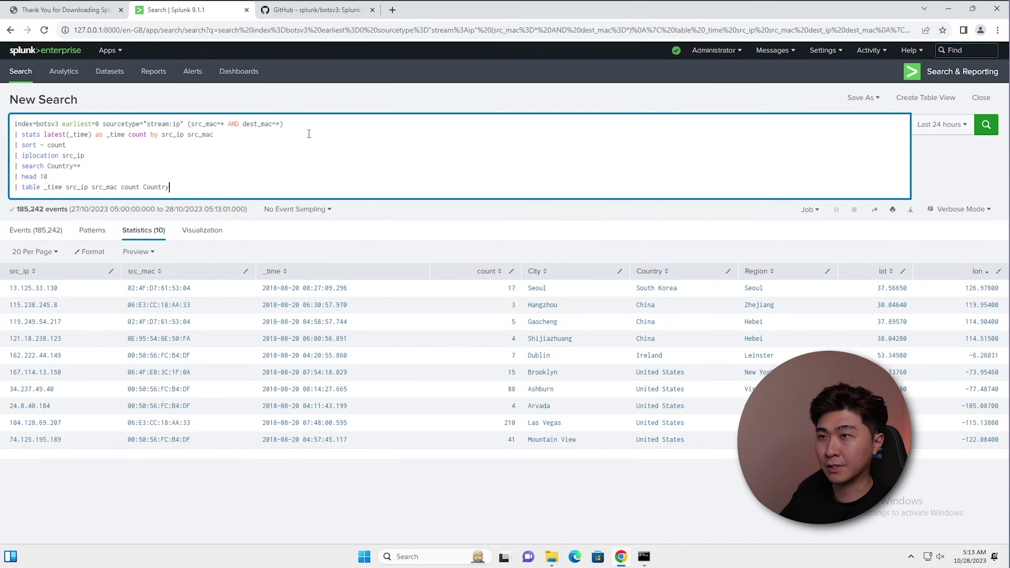
key("Return")
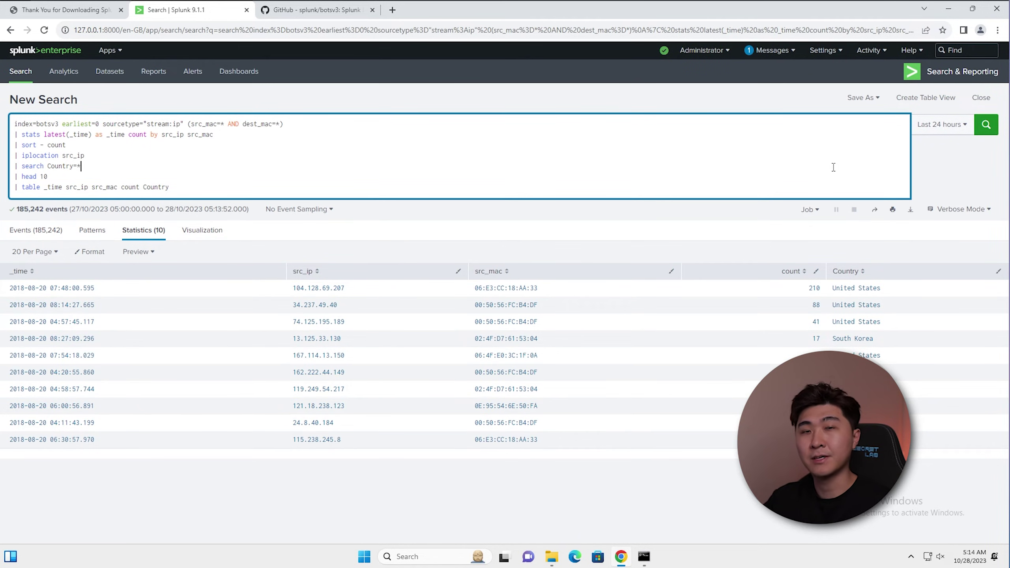
Step: Start a new search macro under Settings > Advanced search, and copy the full query
left_click(835, 54)
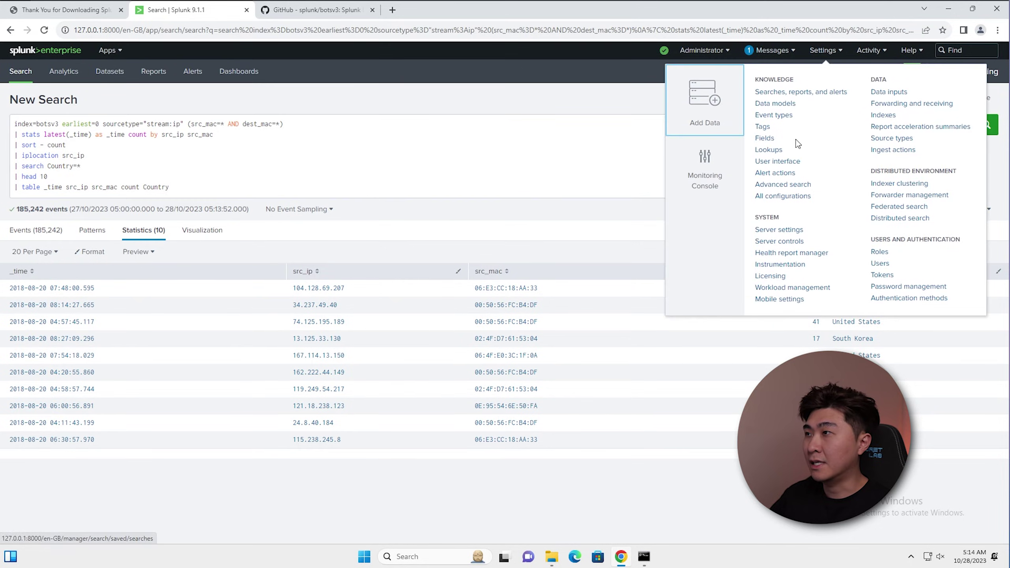
left_click(776, 187)
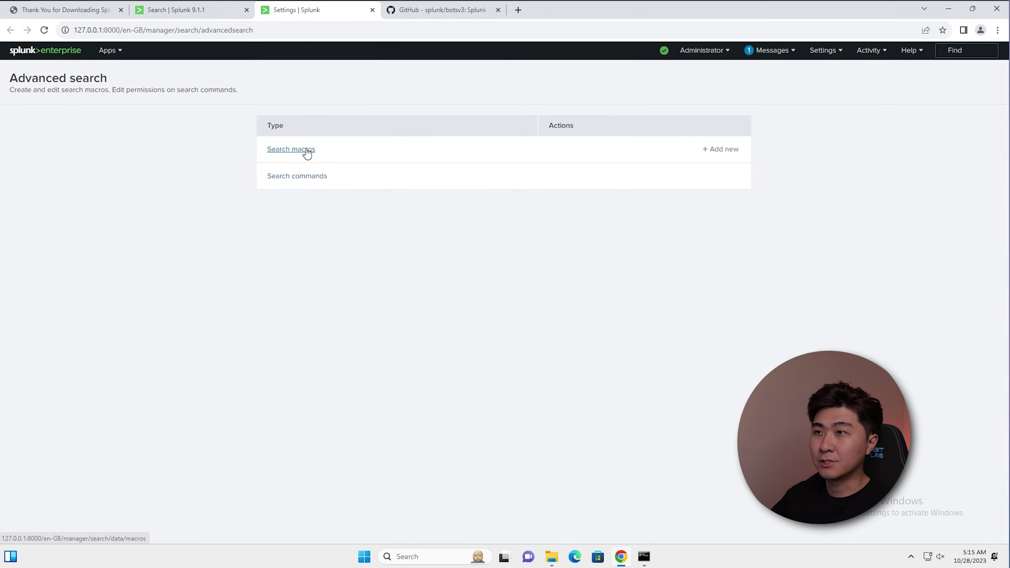
left_click(307, 153)
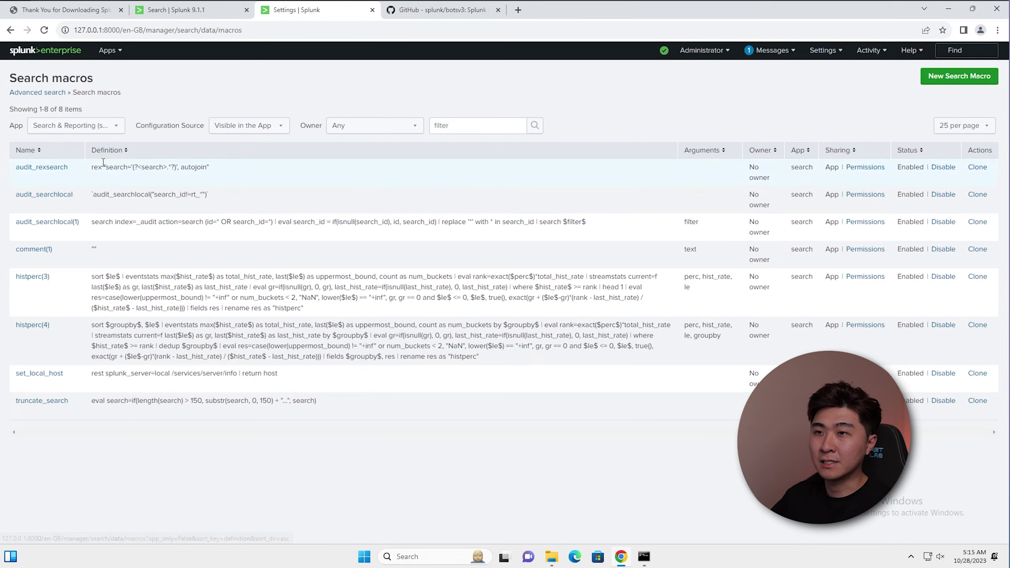
left_click(962, 80)
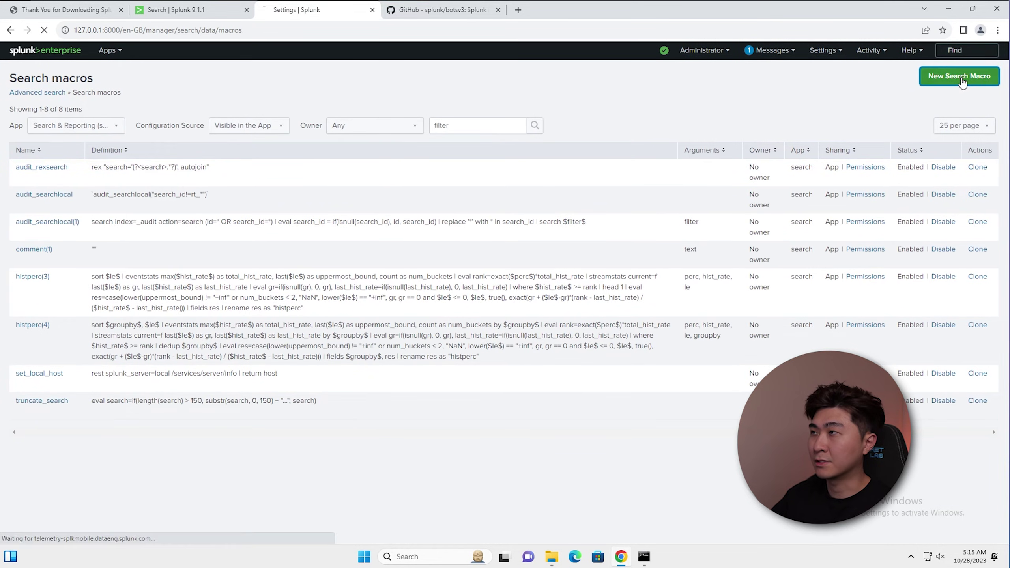
left_click(174, 10)
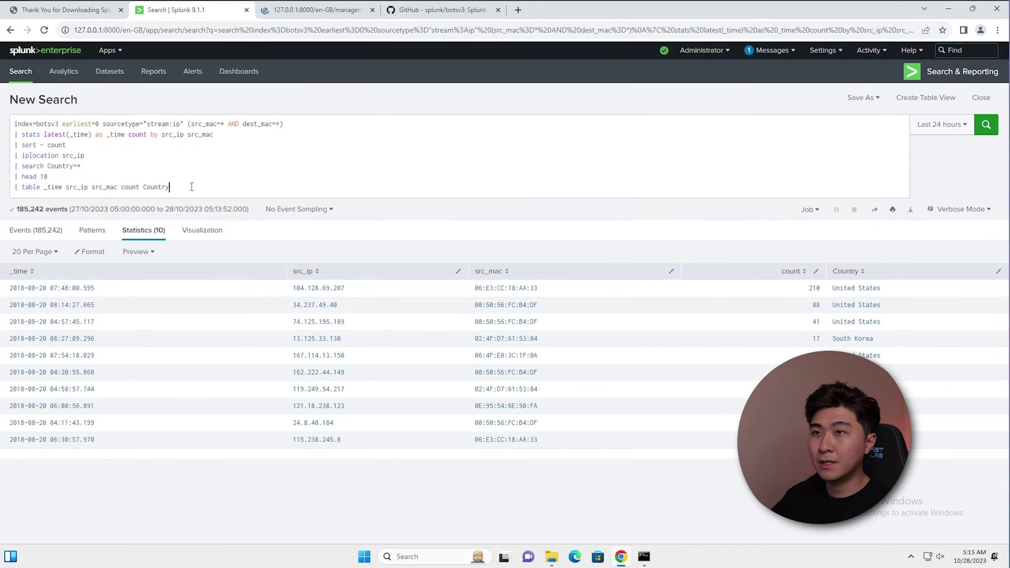
left_click_drag(170, 187, 14, 124)
key("ctrl+c")
Step: Paste the query as the macro definition, name it top_10_source_ip, and save
left_click(318, 9)
left_click(428, 237)
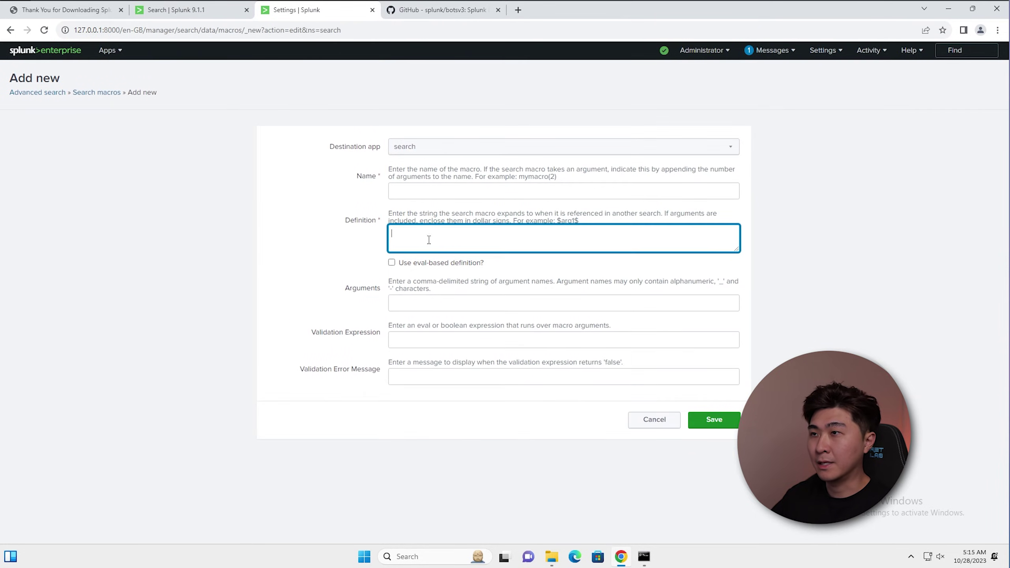
key("ctrl+v")
key("shift+Tab")
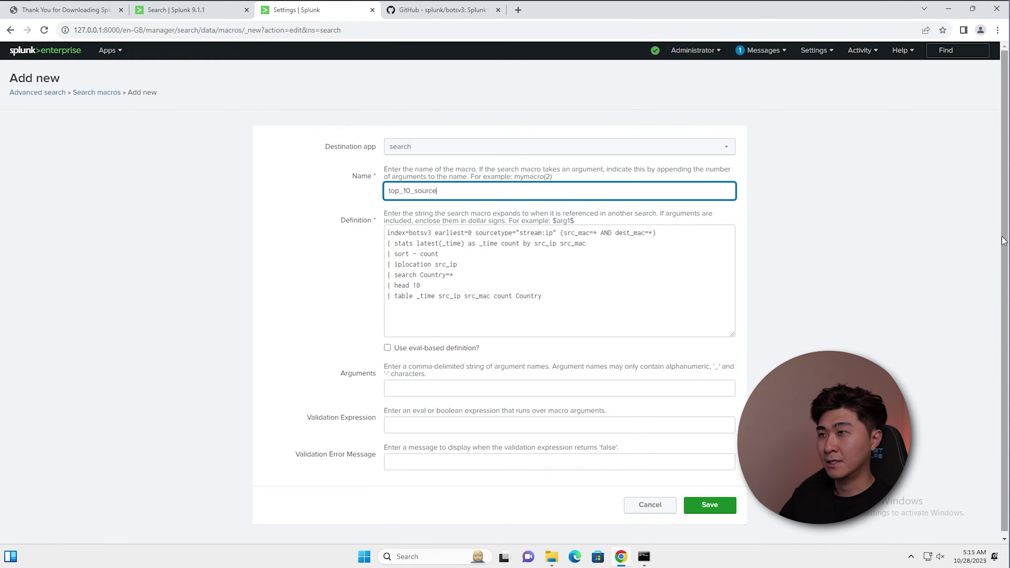
type("top_10_source_ip")
left_click(711, 506)
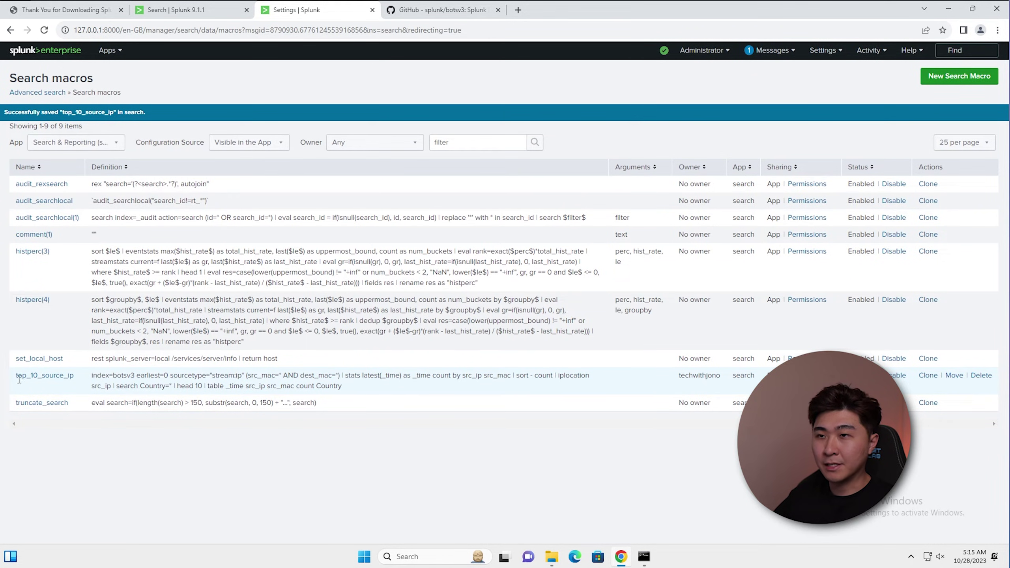
Step: Run `top_10_source_ip` in place of the long query, yielding the same ten rows
left_click_drag(17, 381, 75, 378)
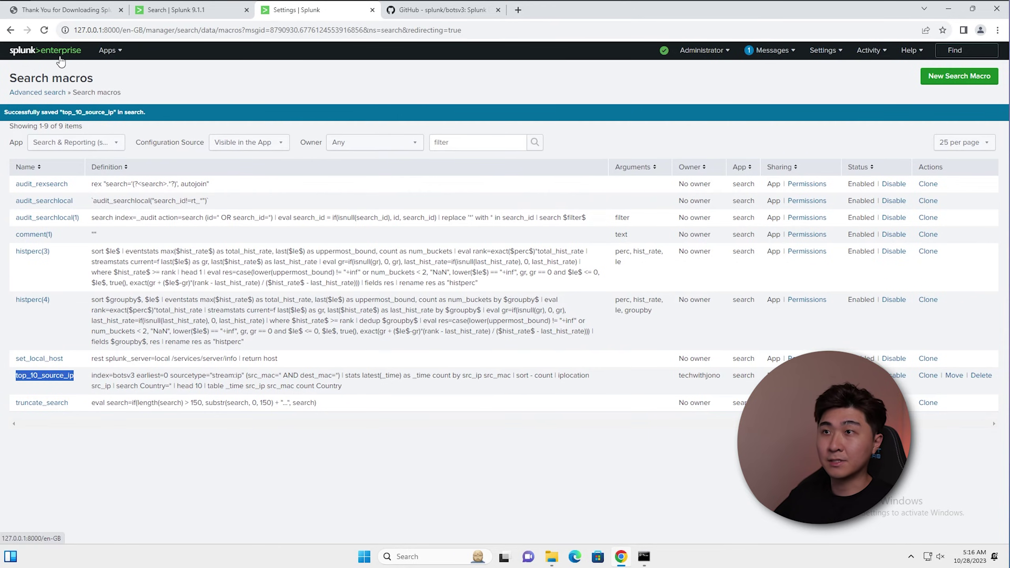
left_click(161, 10)
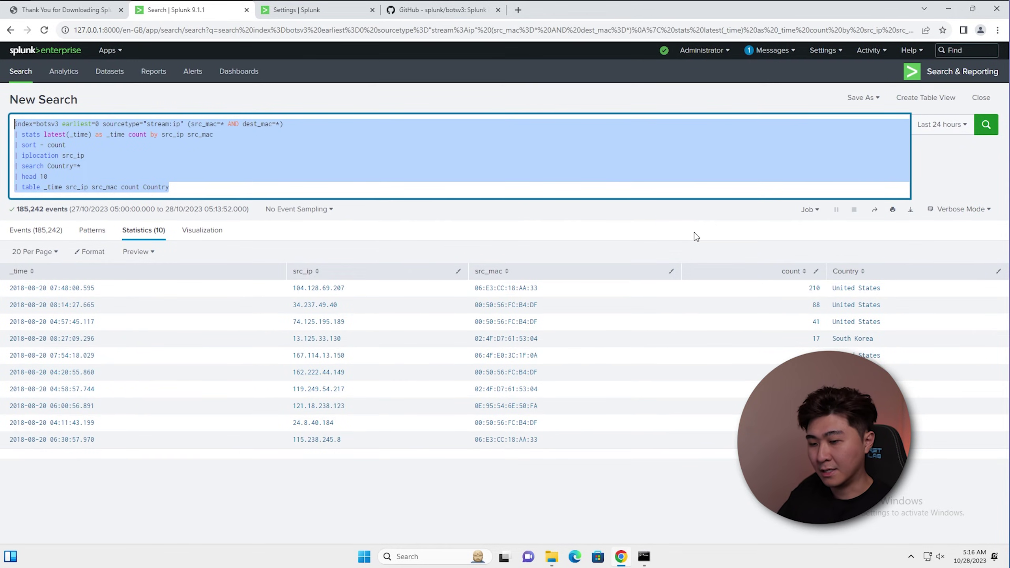
type("`")
key("ctrl+v")
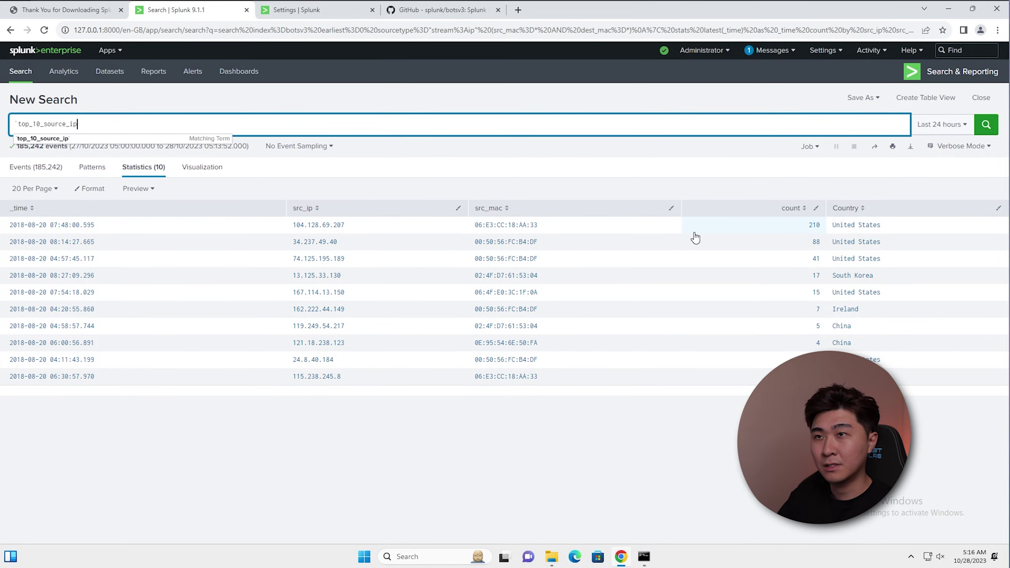
key("Return")
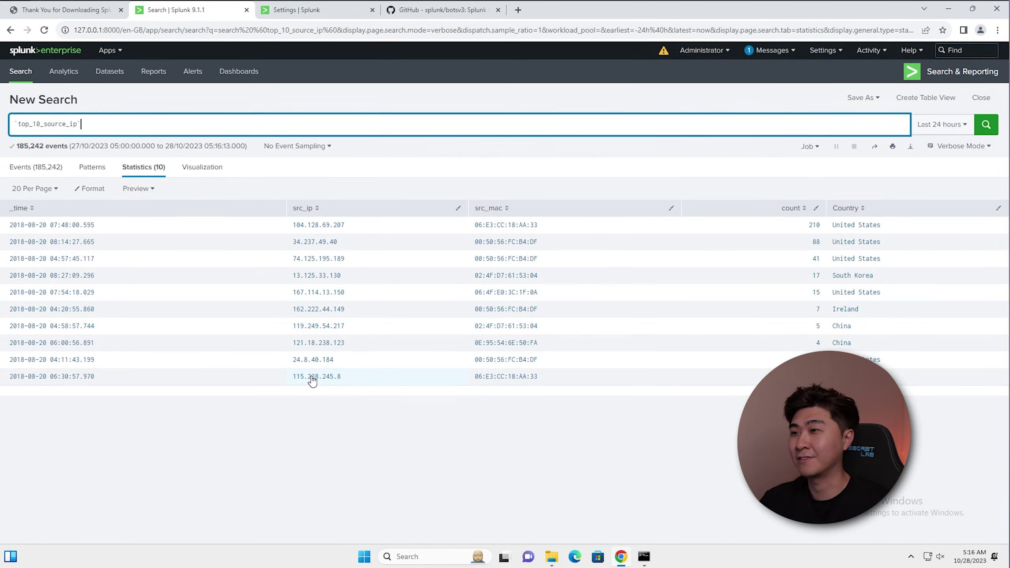
left_click(71, 476)
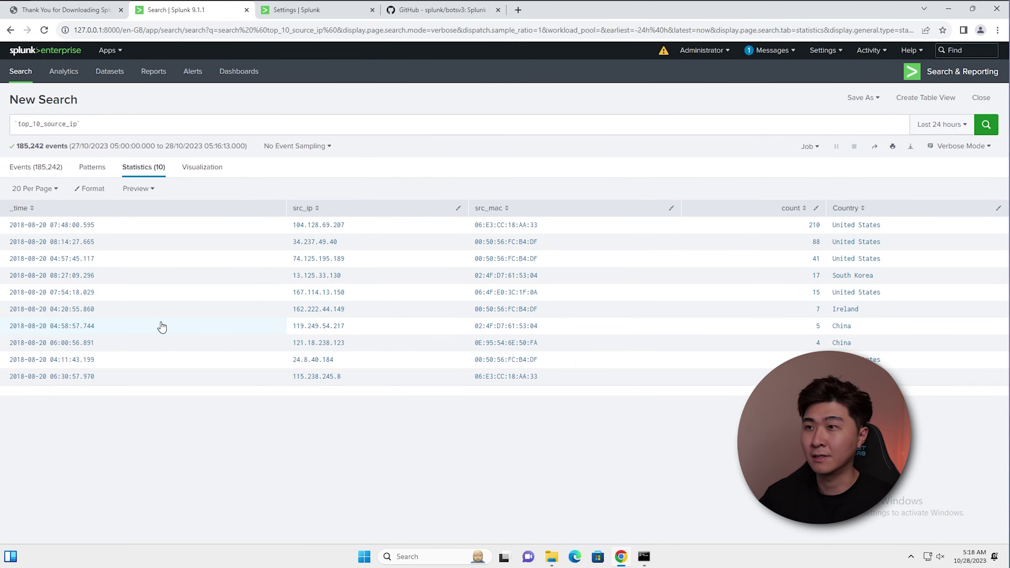
Step: Append '| search count > 100' to the macro search, leaving only 104.128.69.207 with 210 events
left_click(193, 128)
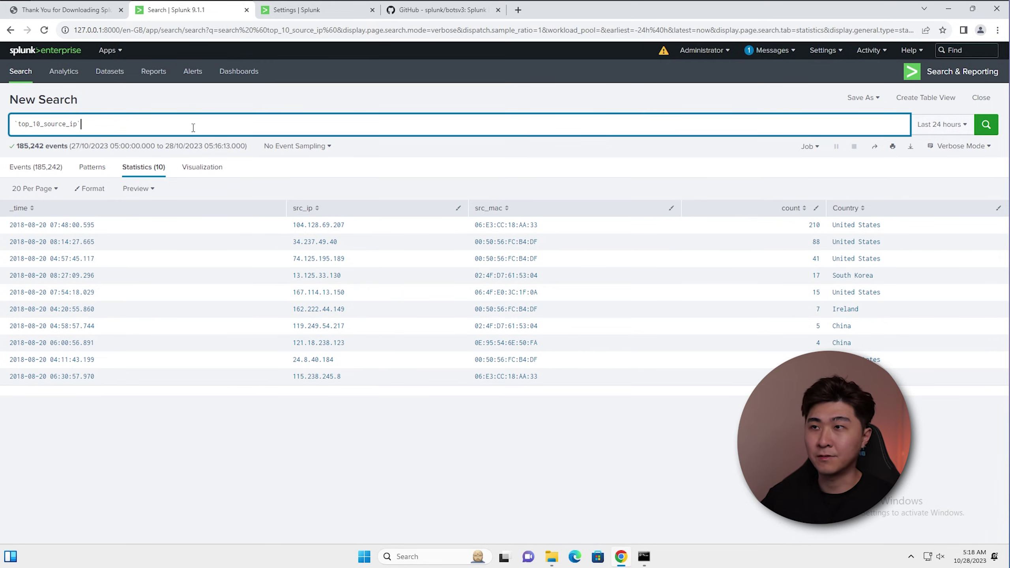
key("shift+Return")
type("| ")
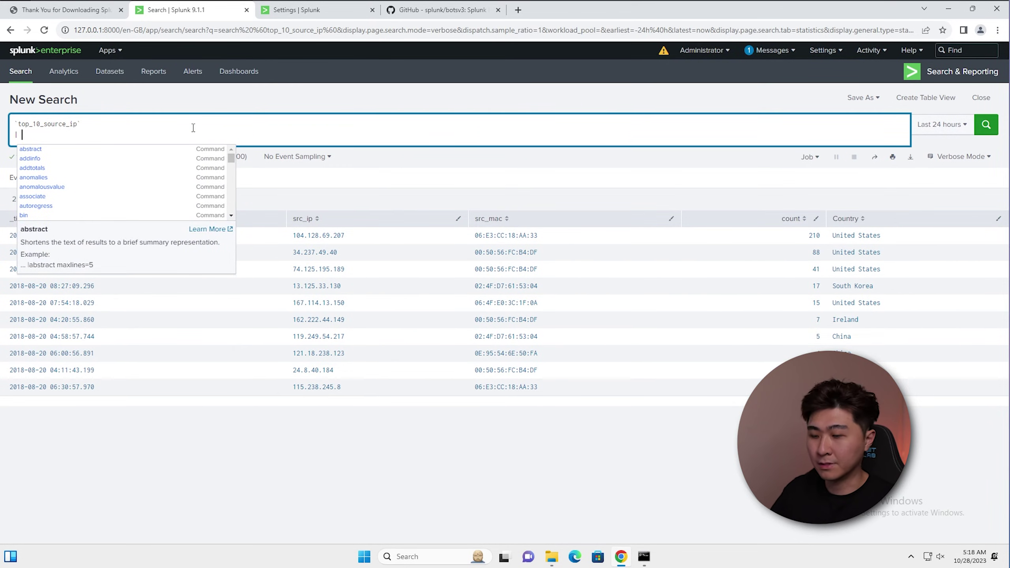
type("search ")
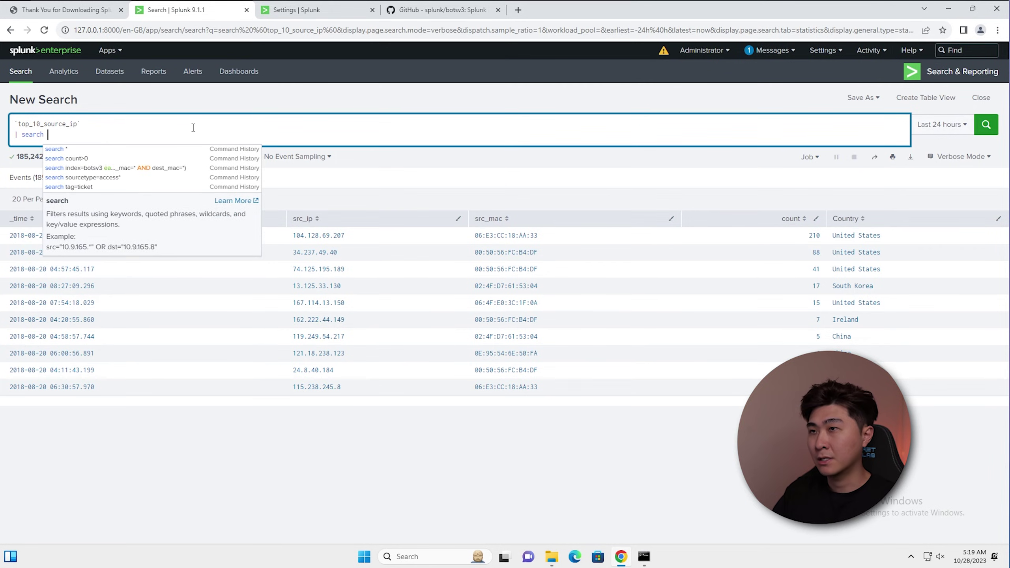
type("count > 100")
key("Return")
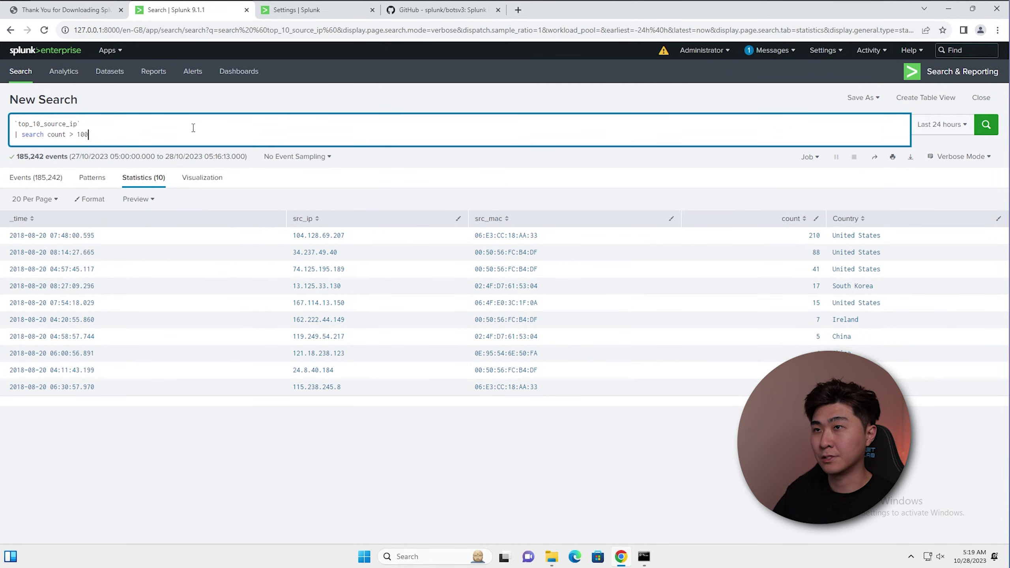
left_click_drag(358, 243, 294, 246)
left_click(699, 305)
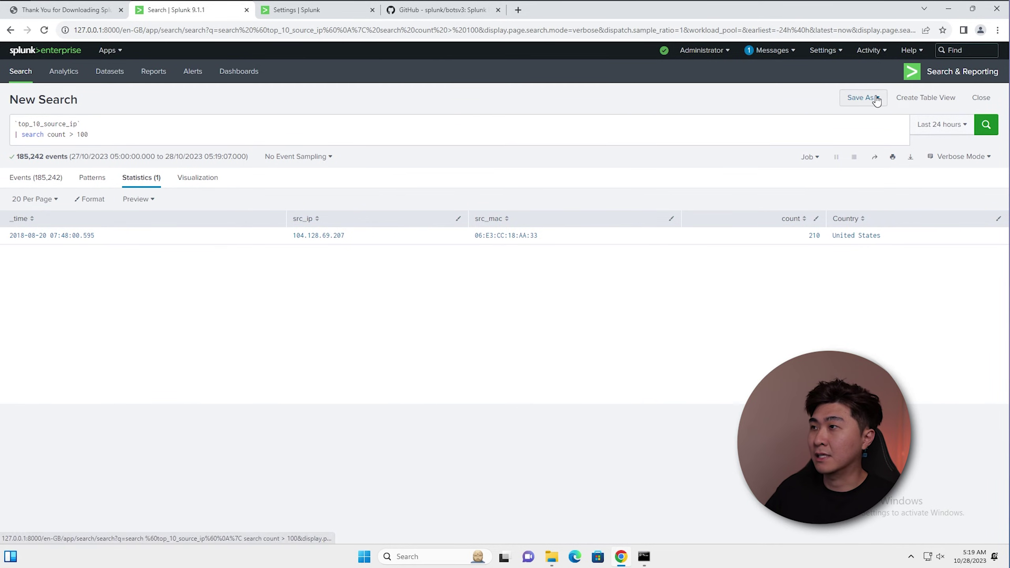
Step: Save the search as an alert titled 'Suspicious IP' with a Send email action
left_click(871, 98)
left_click(864, 135)
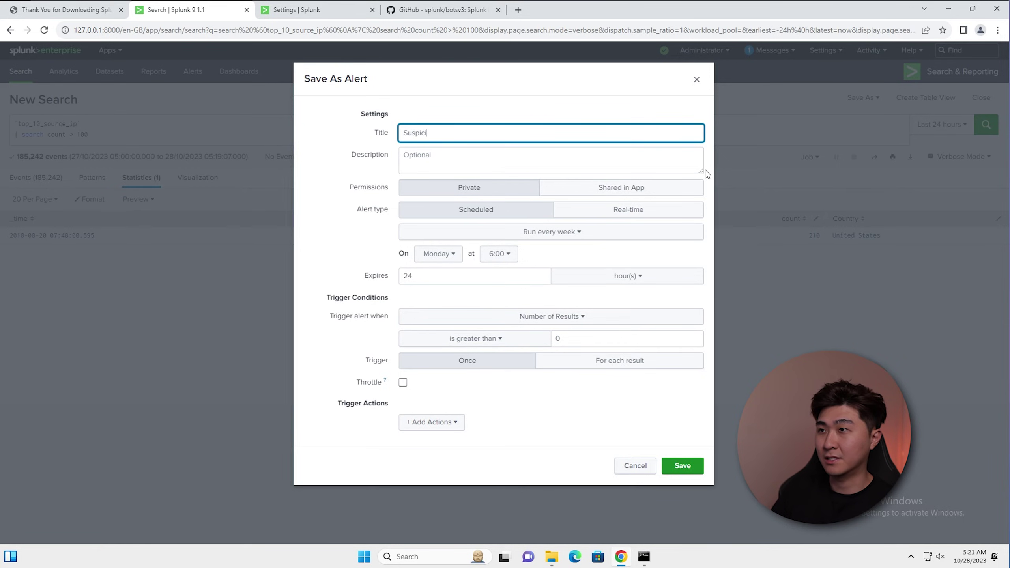
left_click(502, 384)
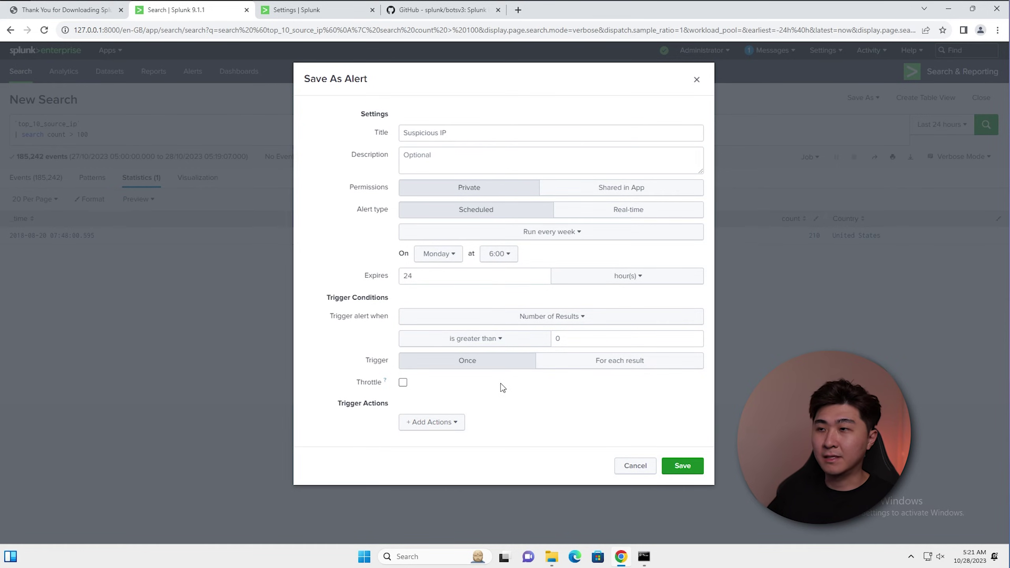
left_click(453, 429)
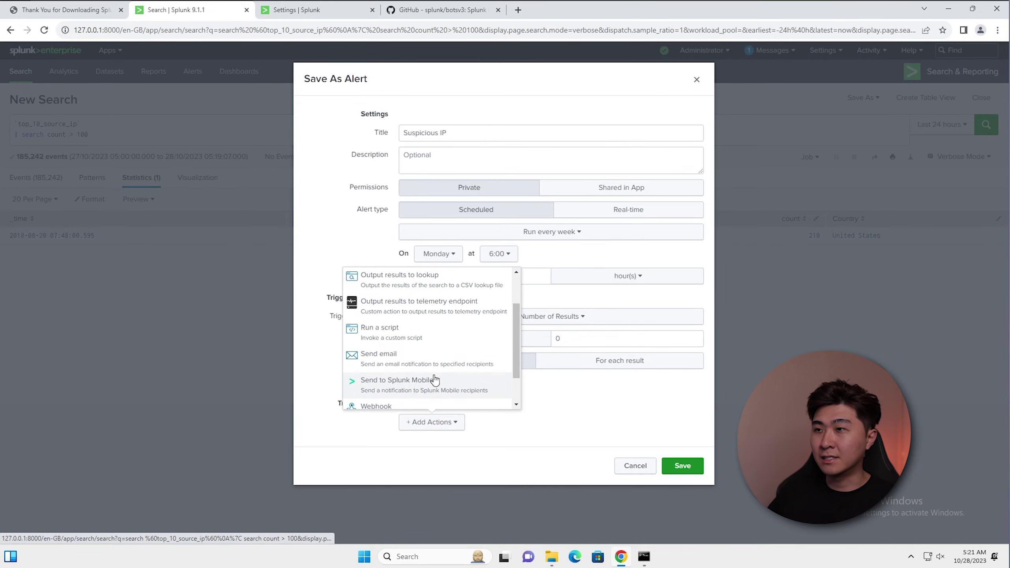
scroll(422, 357, "down", 1)
scroll(421, 356, "up", 1)
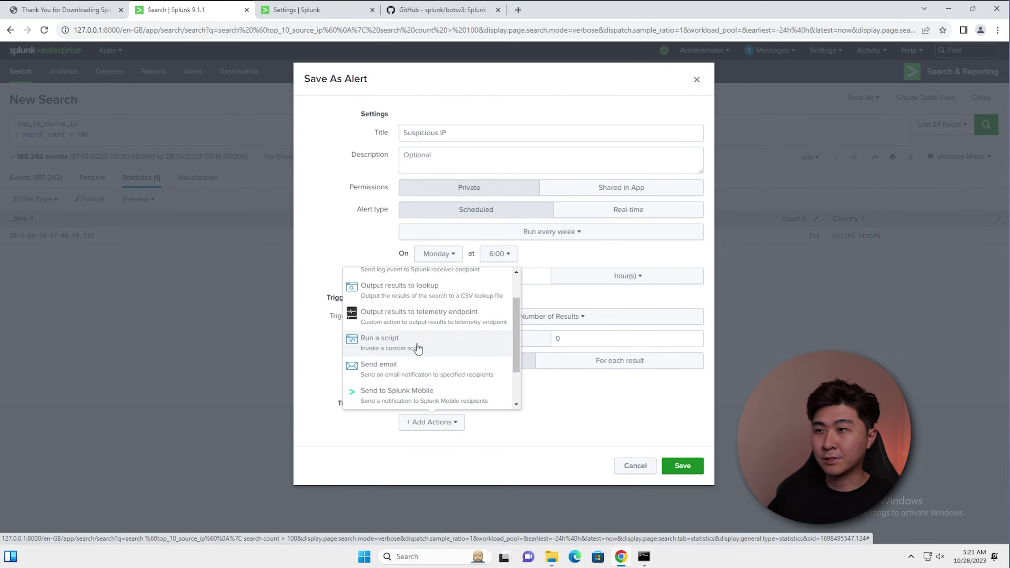
left_click(415, 374)
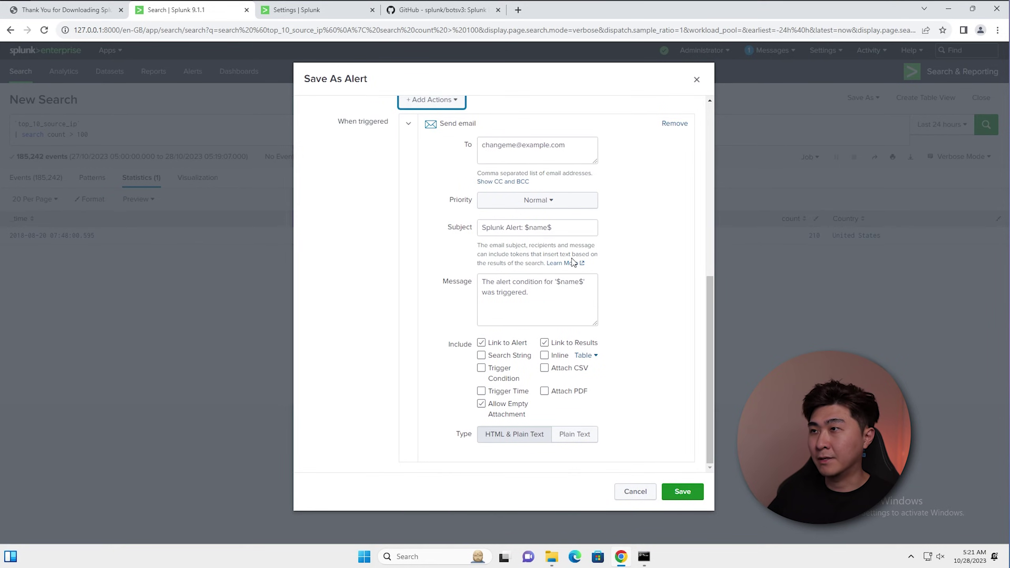
Step: Review the email recipient, subject and message, and enable Attach CSV and Attach PDF
triple_click(571, 149)
left_click(593, 240)
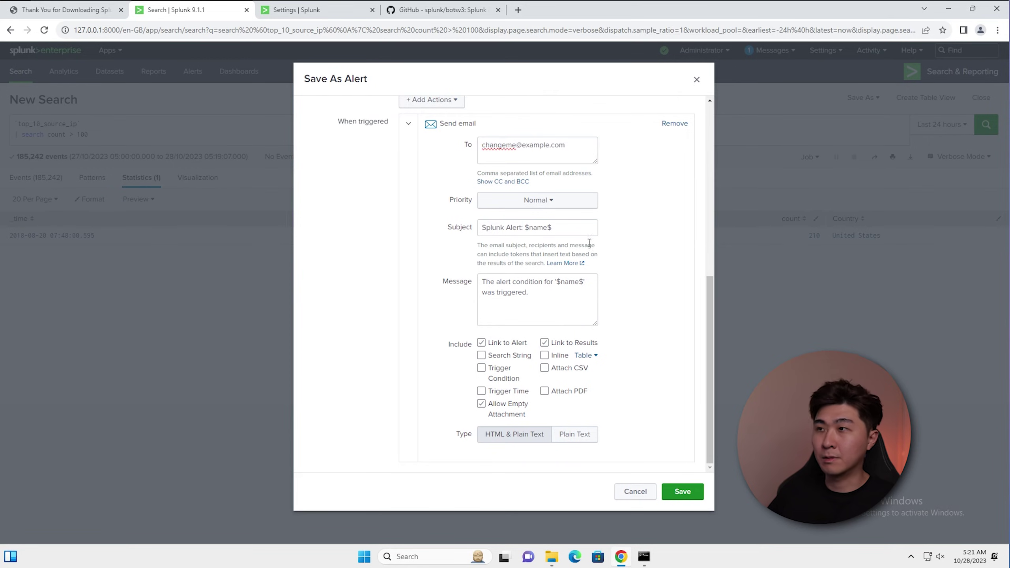
left_click_drag(552, 228, 481, 227)
left_click_drag(555, 303, 477, 286)
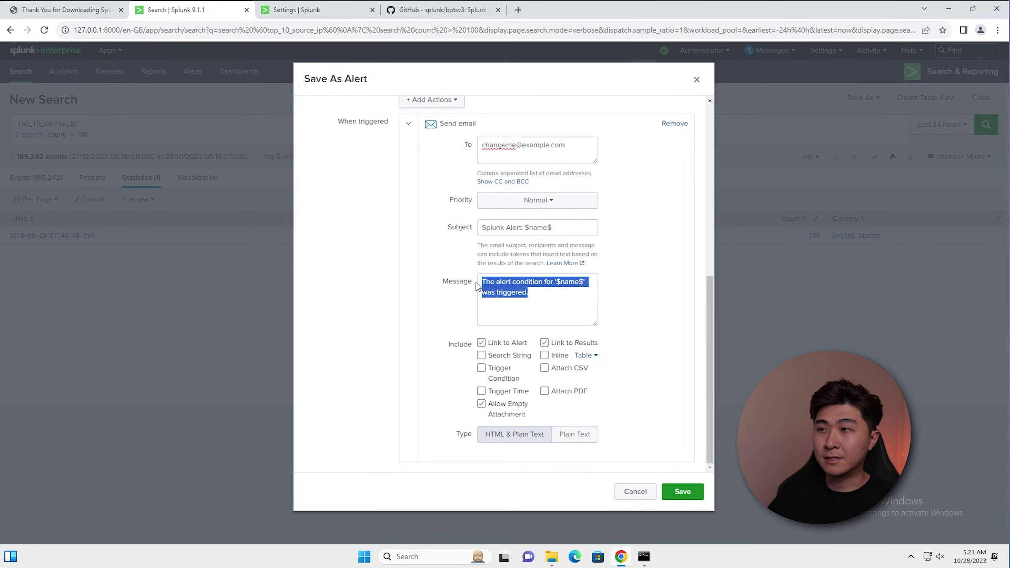
left_click(567, 373)
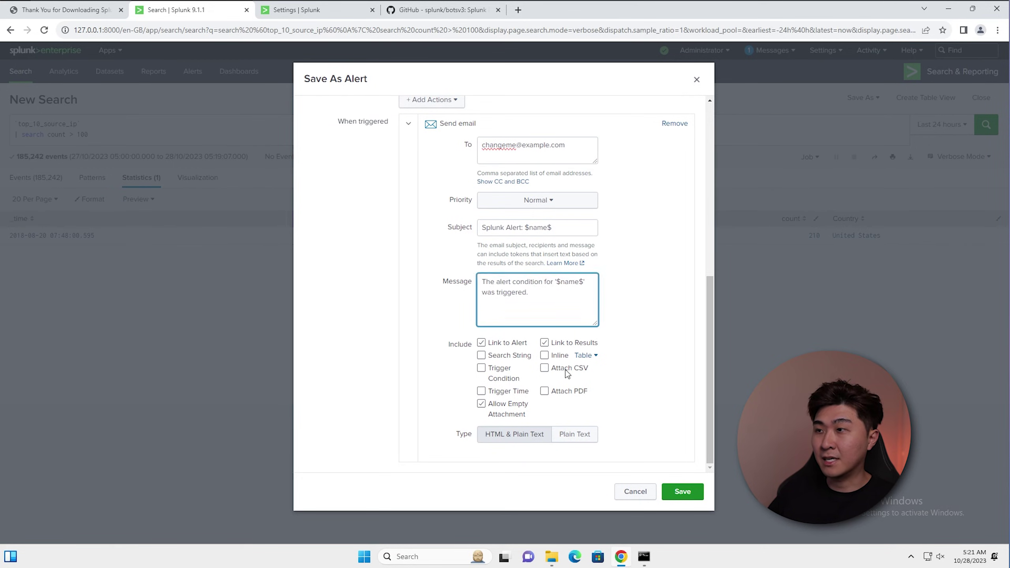
left_click(561, 395)
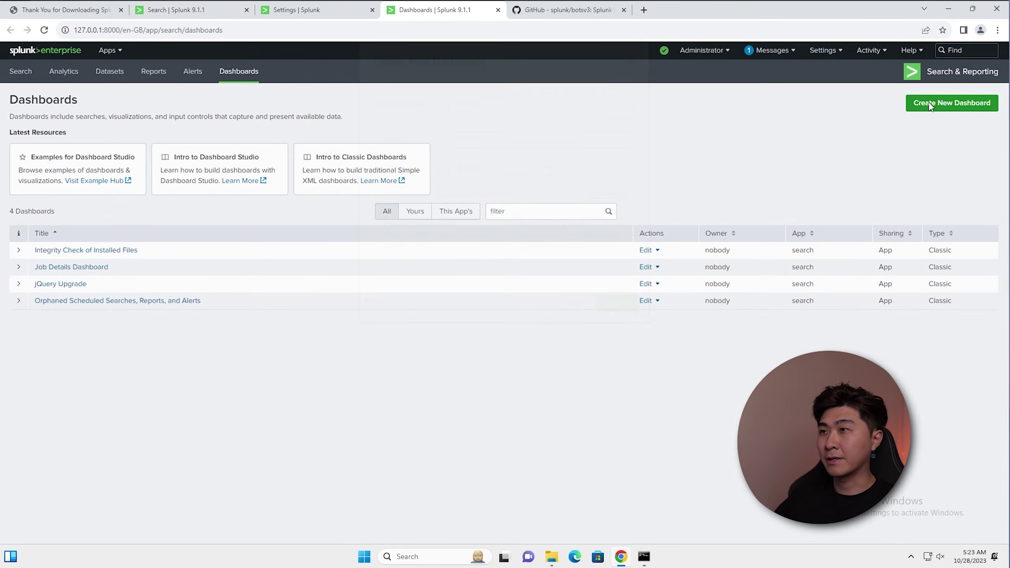
Step: Create a Classic dashboard titled 'Suspicious IP', switch it to Dark Theme, save and refresh
left_click(952, 103)
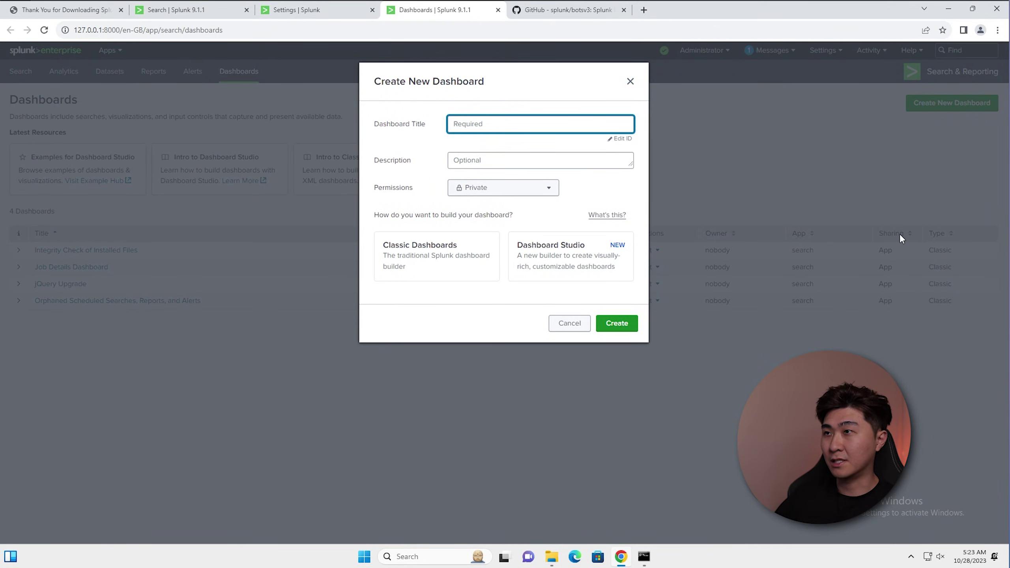
type("Suspicious IP")
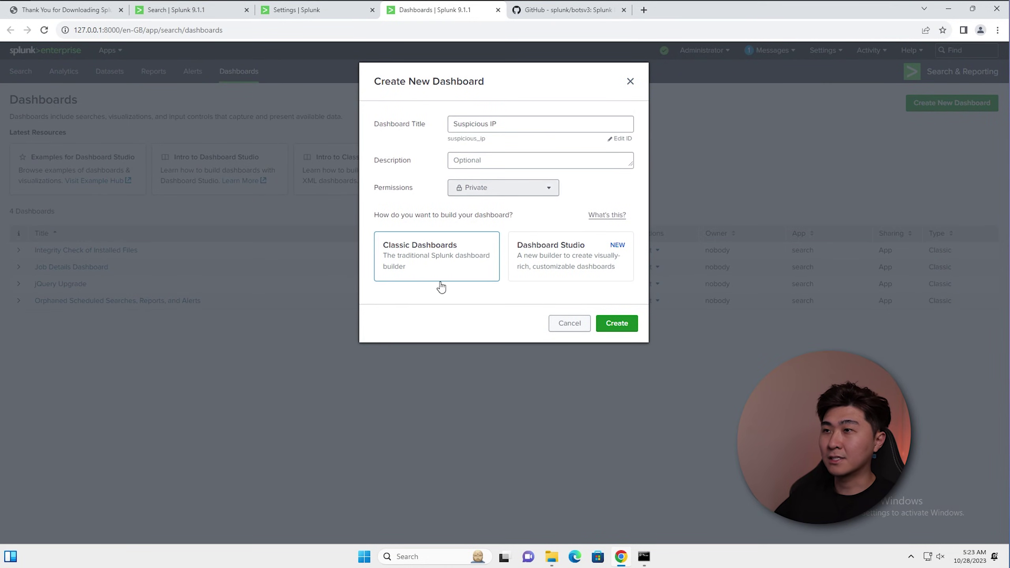
left_click(439, 269)
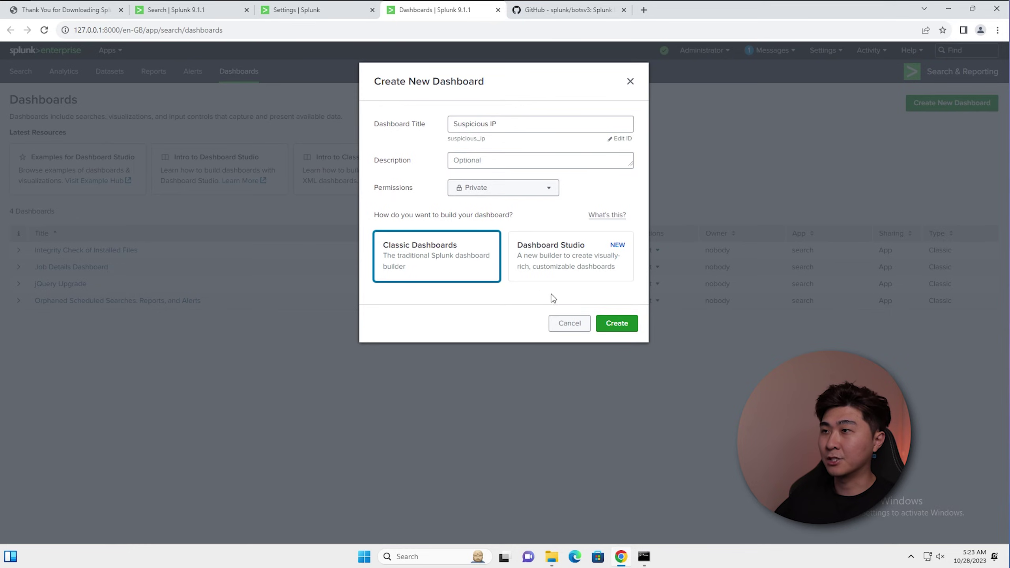
left_click(616, 324)
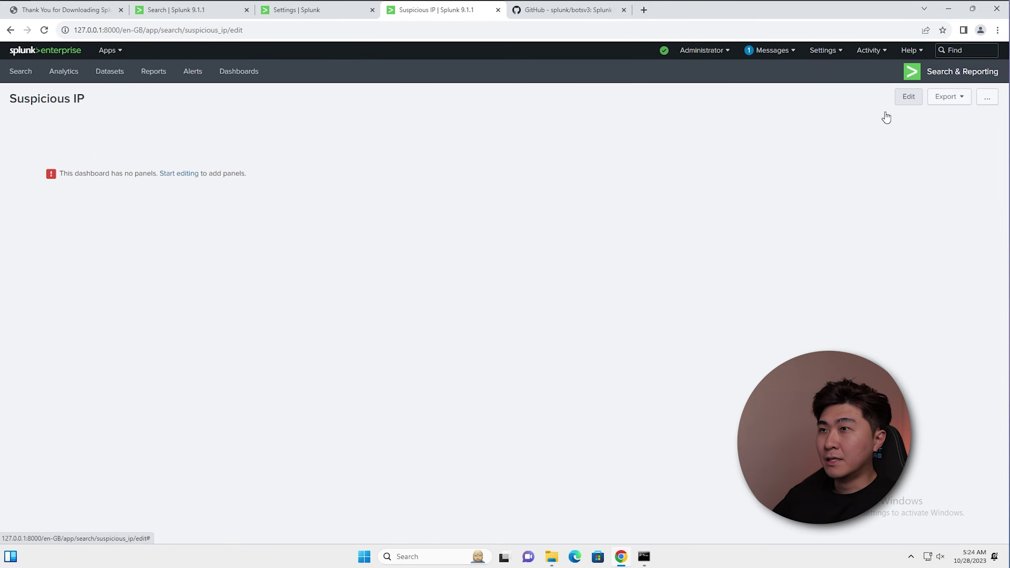
left_click(287, 103)
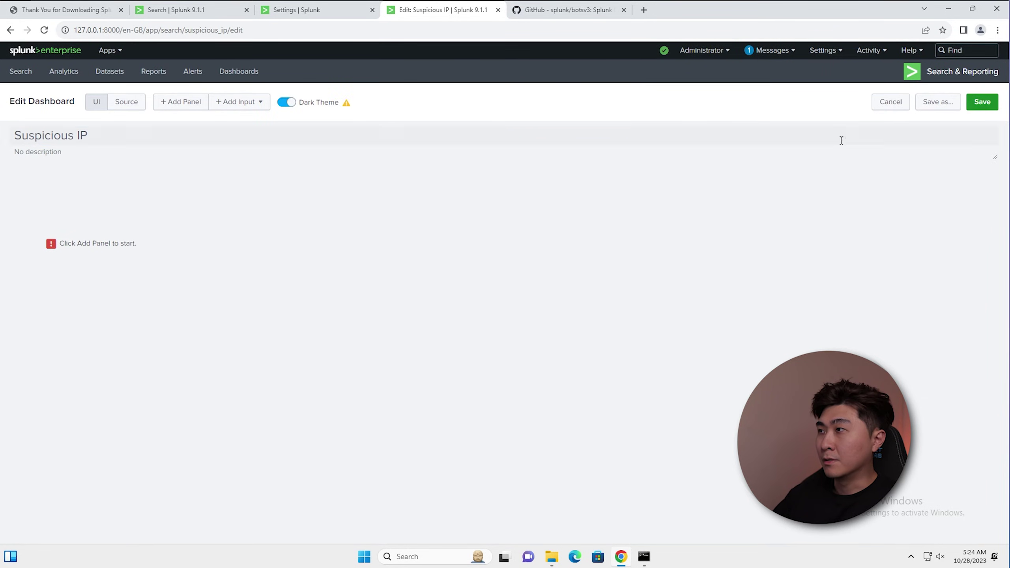
left_click(981, 101)
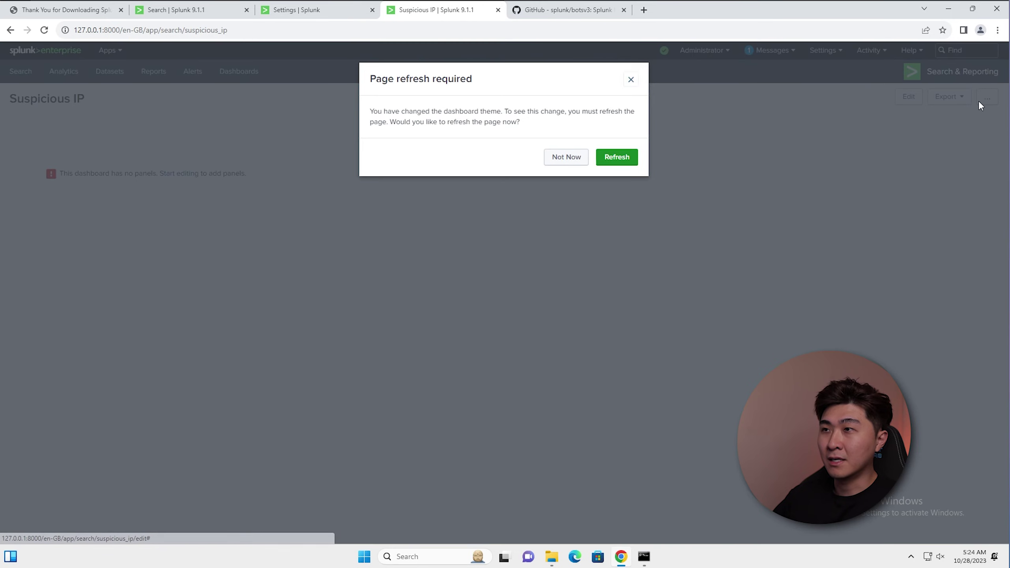
left_click(607, 160)
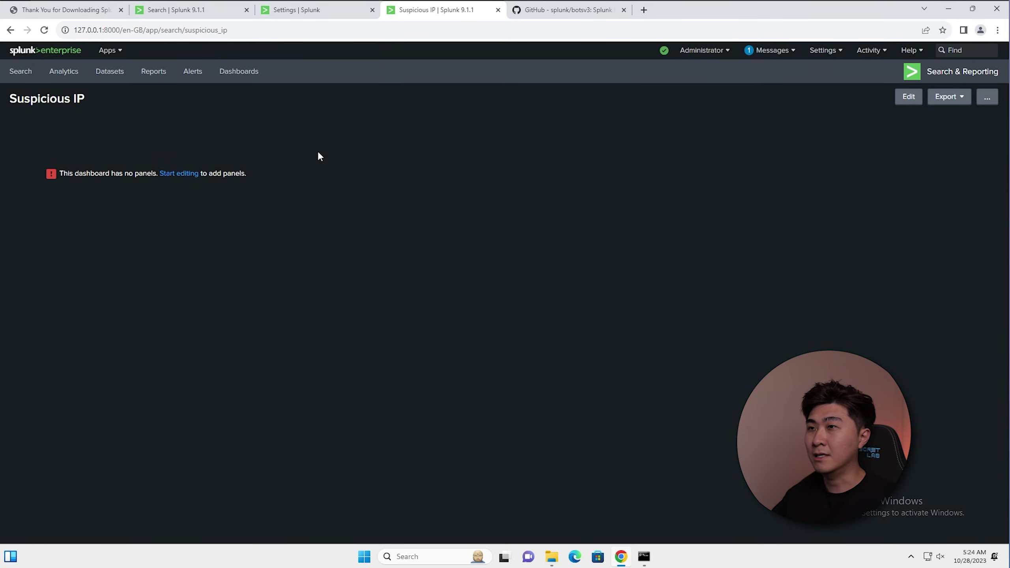
Step: Add the top-ten search to the Suspicious IP dashboard as a panel and reload the dashboard
left_click(251, 14)
left_click(871, 99)
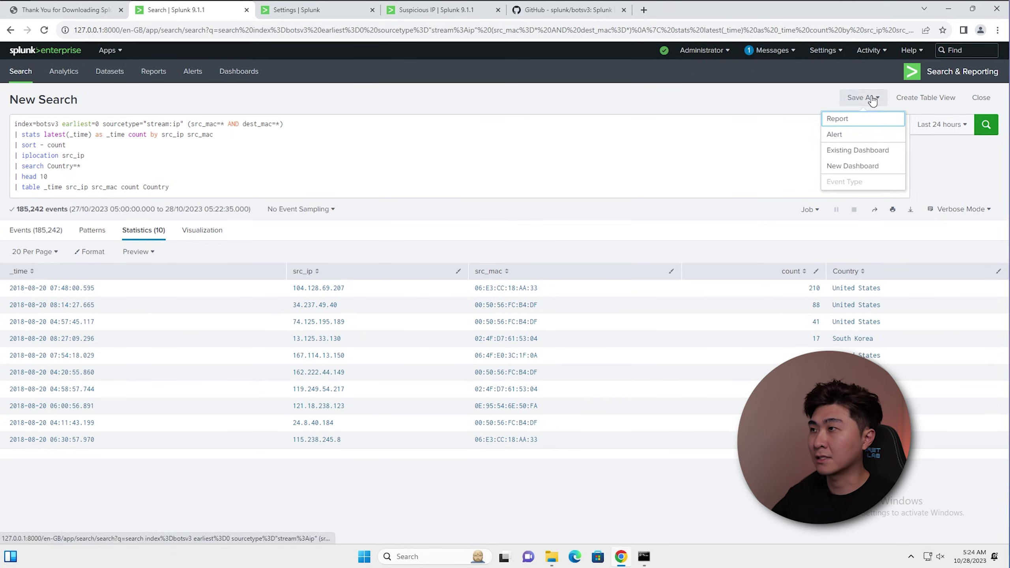
left_click(854, 151)
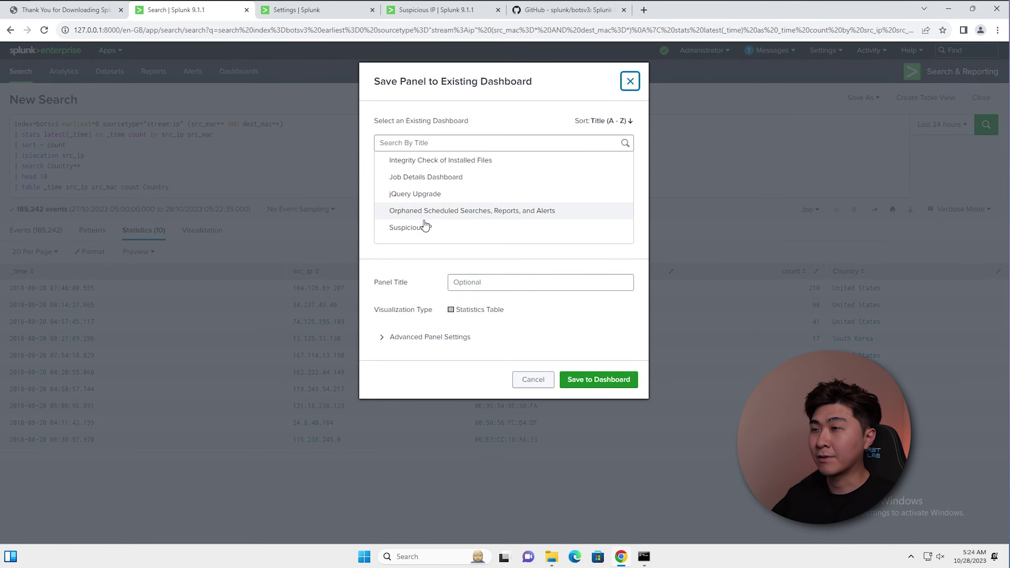
left_click(424, 228)
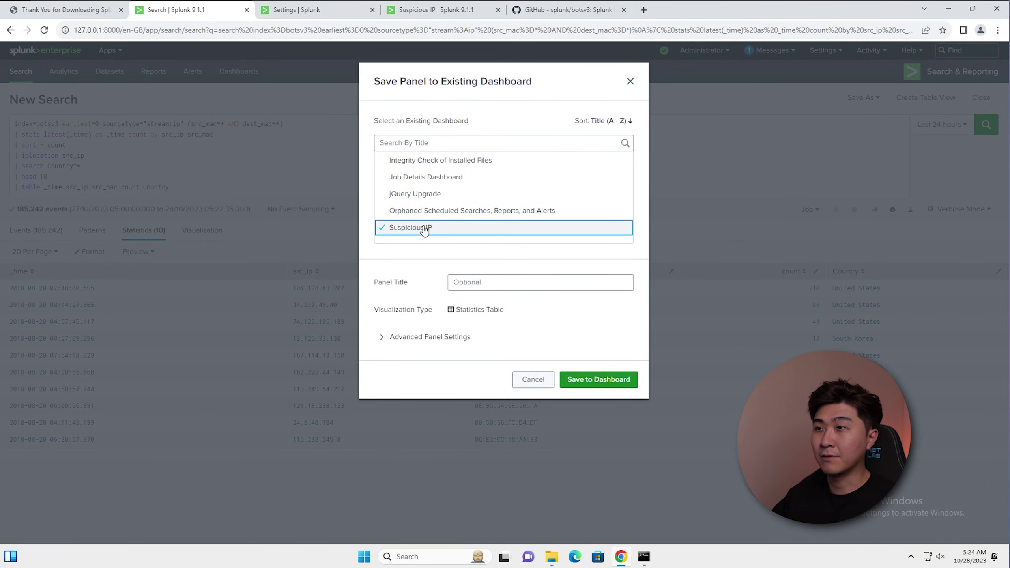
left_click(592, 381)
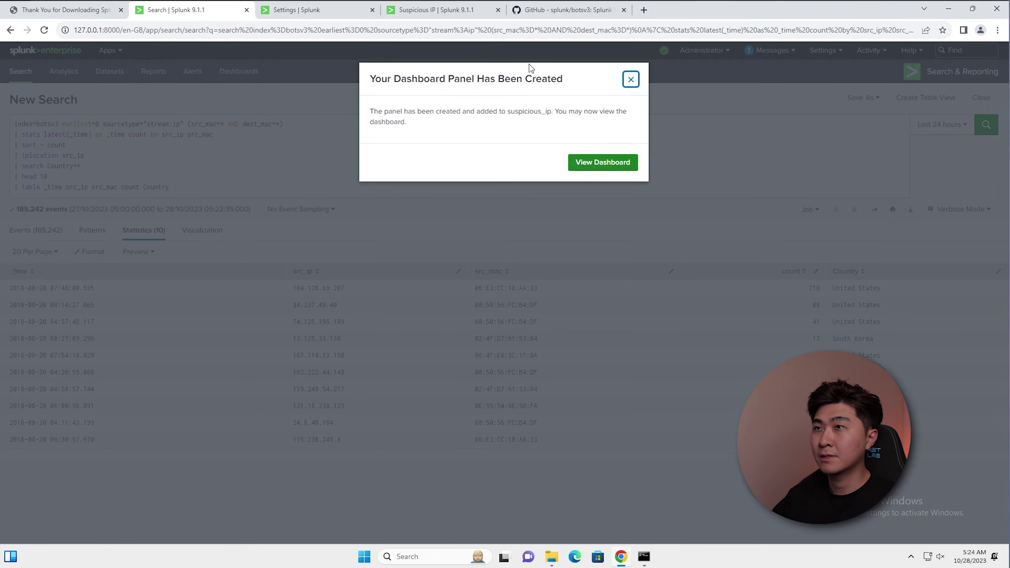
left_click(394, 10)
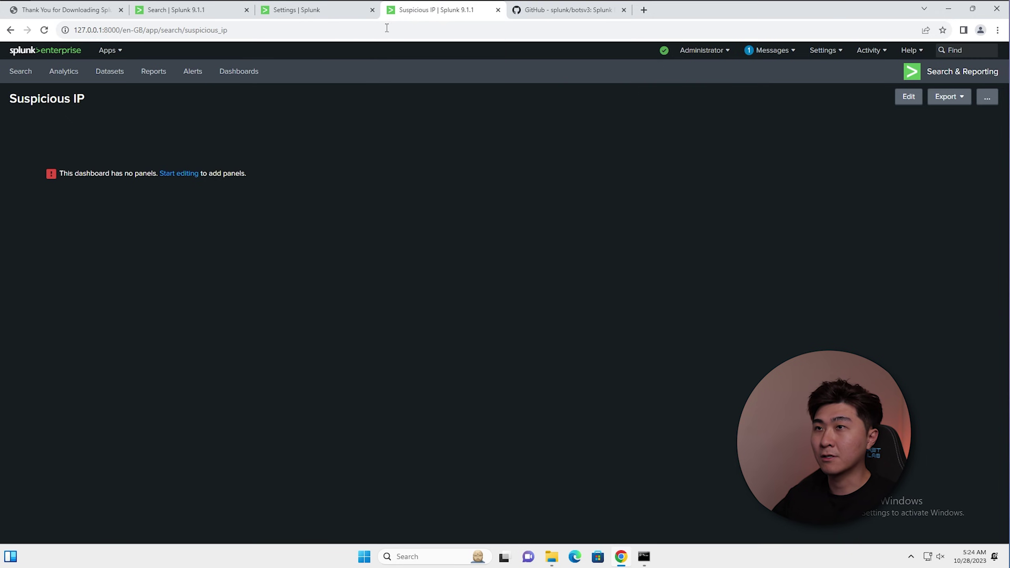
left_click(44, 30)
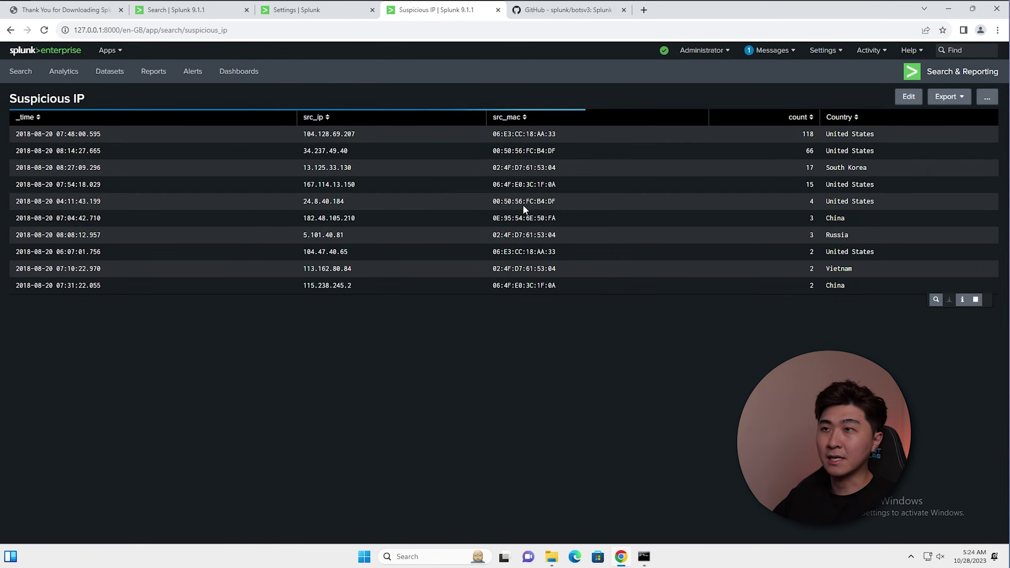
Step: Delete the '| head 10' line from the panel's search and apply it
left_click(909, 97)
left_click(932, 250)
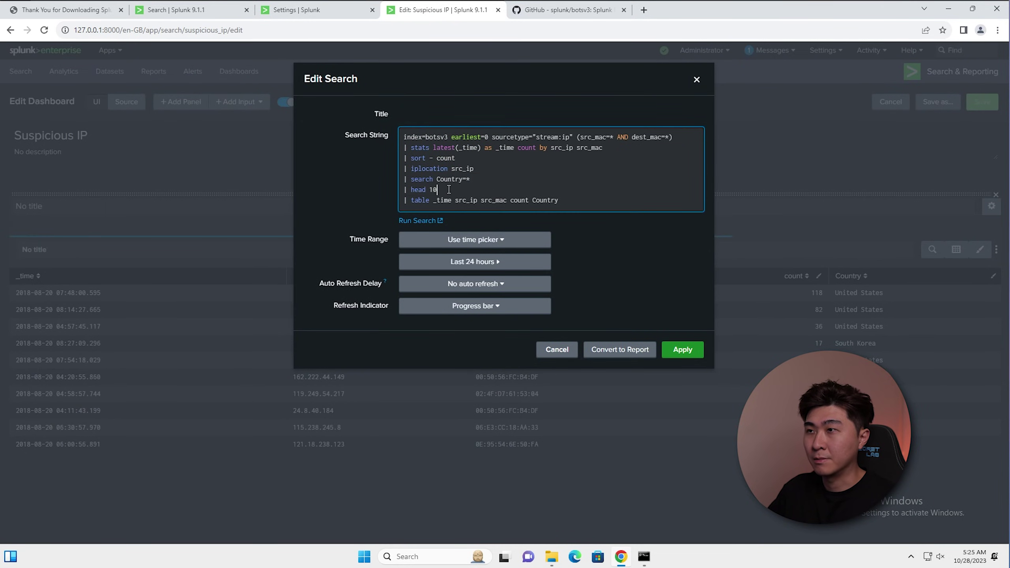
left_click_drag(475, 185, 497, 188)
key("BackSpace")
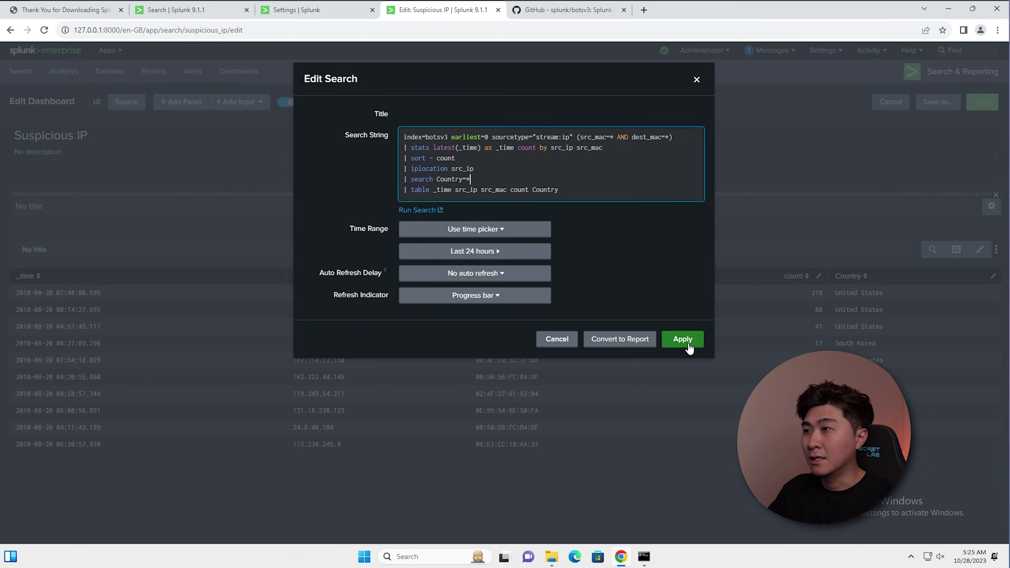
left_click(687, 340)
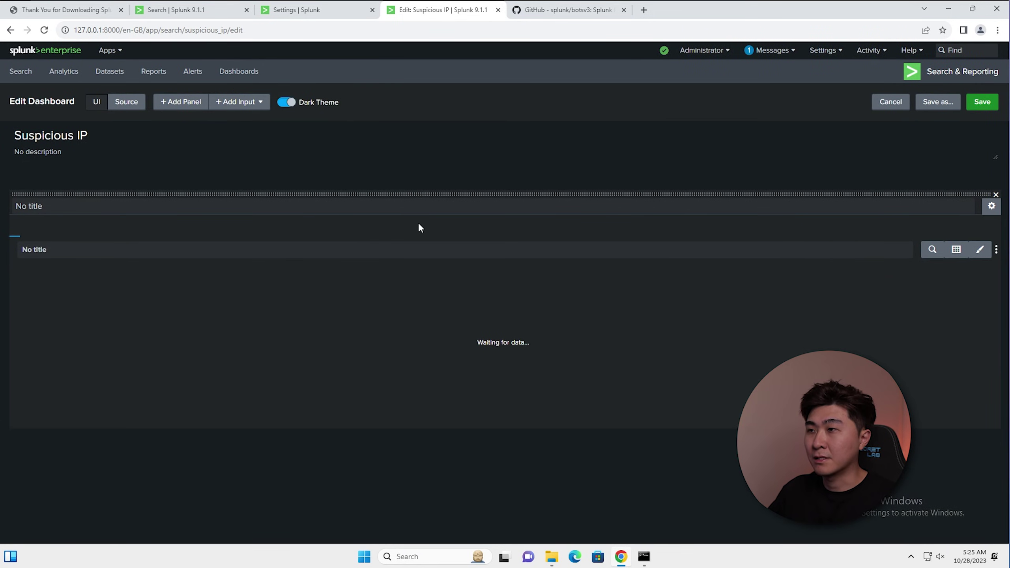
Step: Add a Time input labelled 'Time Range' to the dashboard
left_click(231, 102)
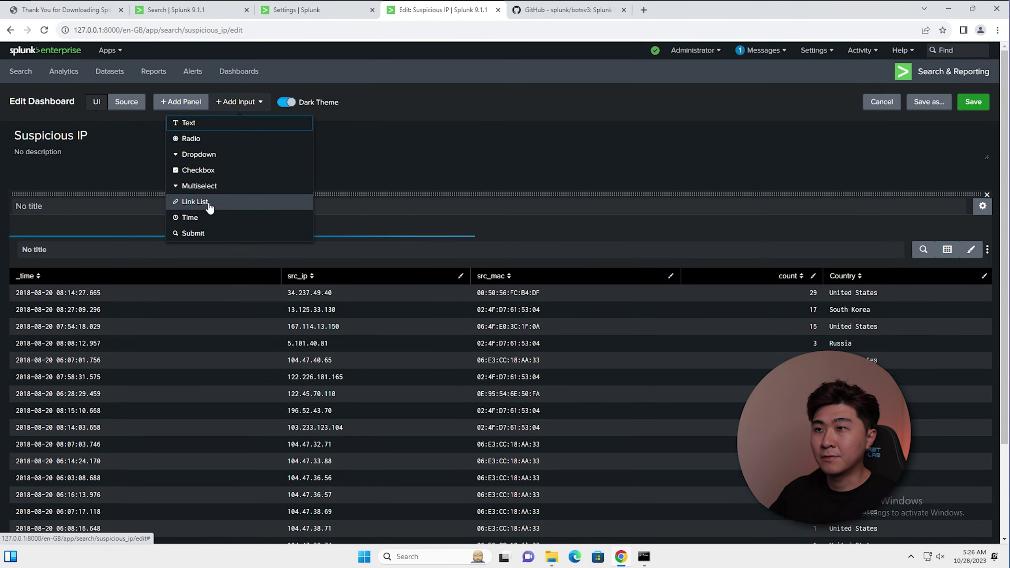
left_click(208, 221)
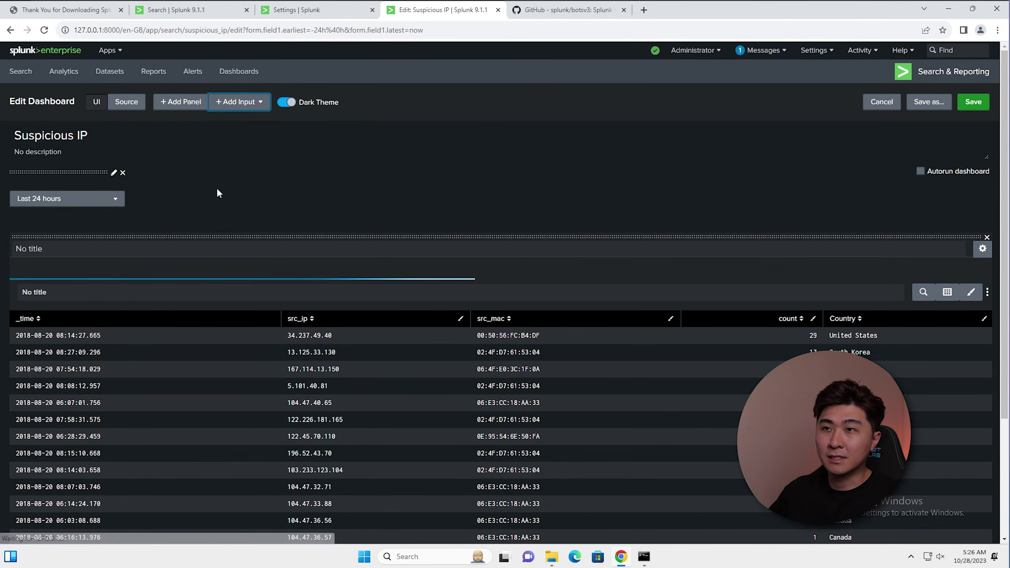
left_click(114, 173)
left_click(212, 213)
type("Time Range")
key("Return")
Step: Add a Source IP text input with token ip_token and default value *
left_click(238, 102)
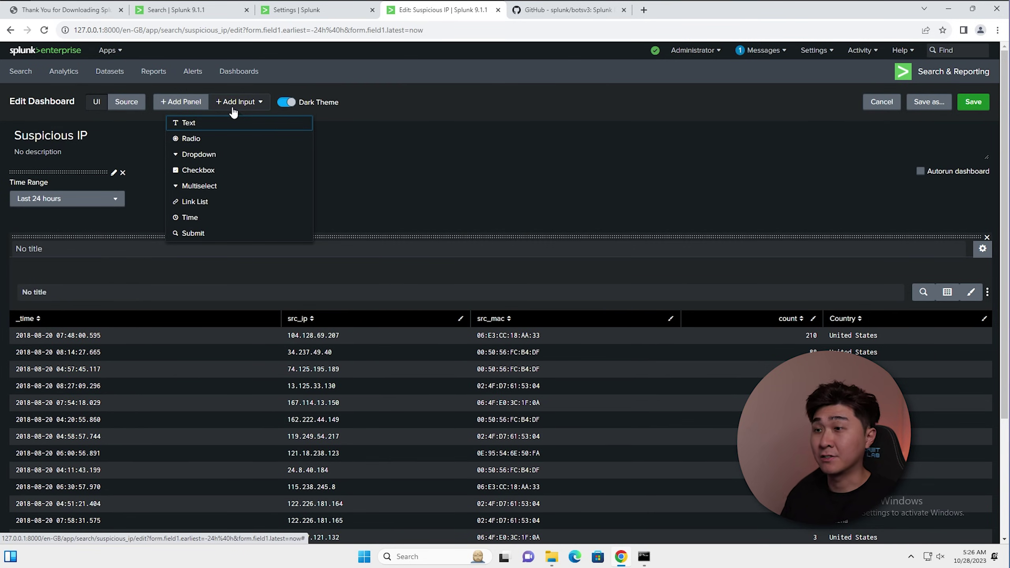
left_click(234, 123)
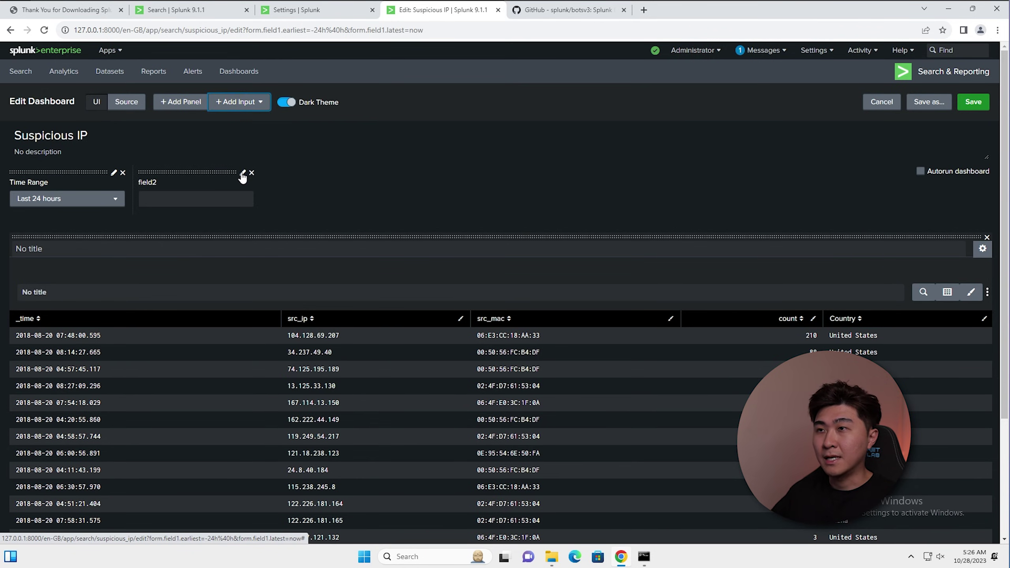
left_click(243, 172)
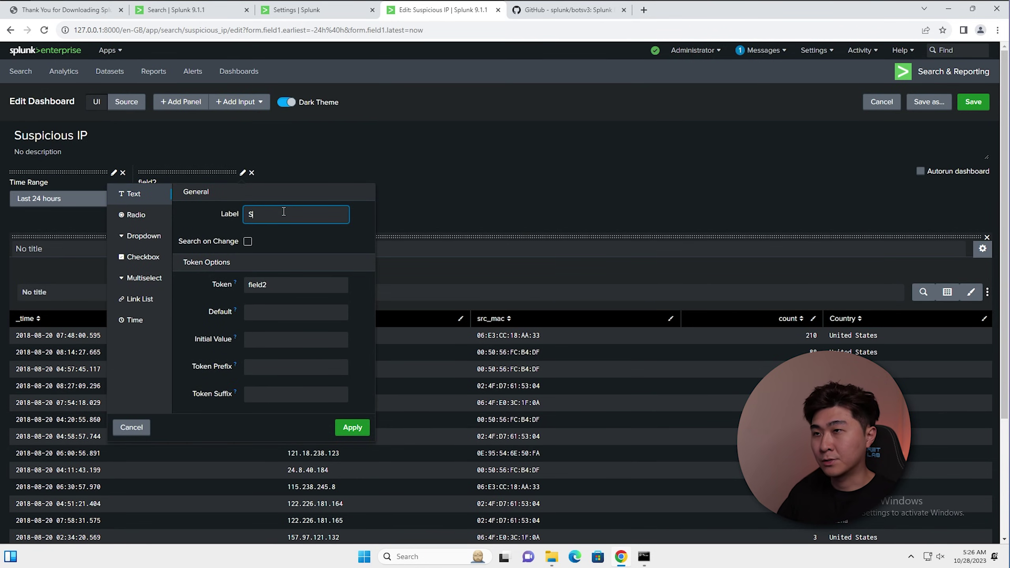
left_click(295, 290)
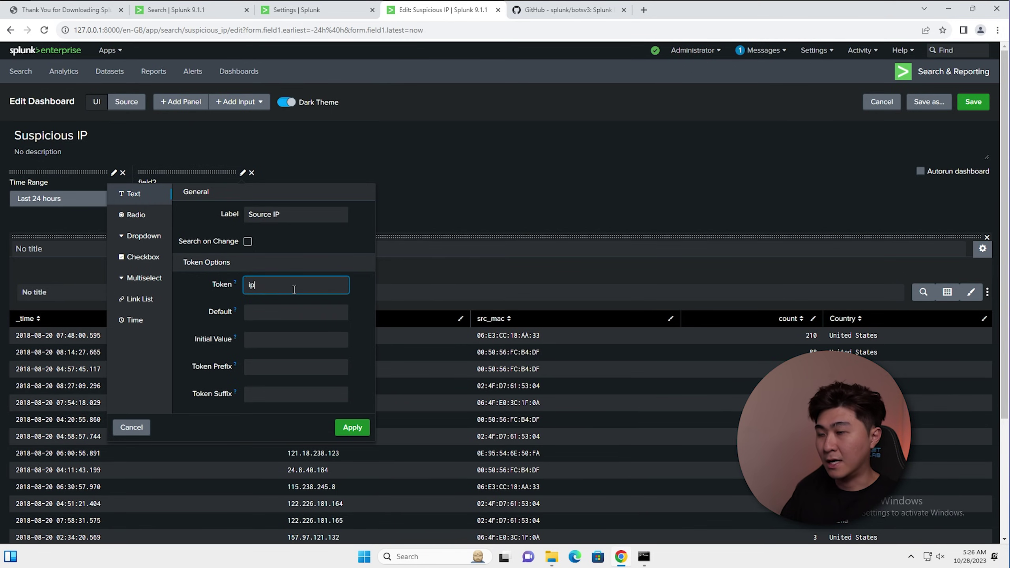
type("ip_token")
key("Tab")
type("*")
key("Return")
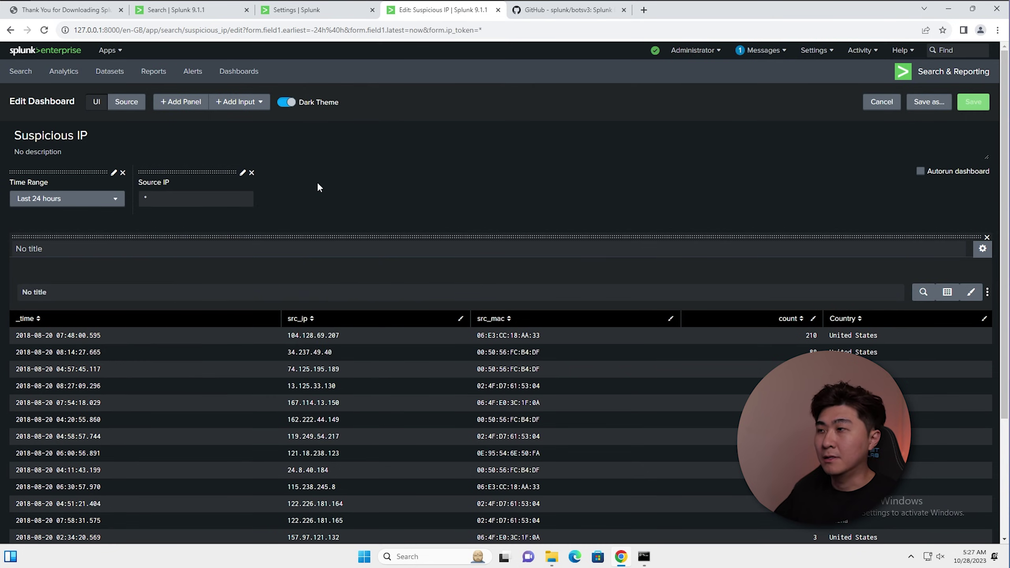
Step: Filter the panel search by appending src_ip=$ip_token$ to its first line
left_click(243, 173)
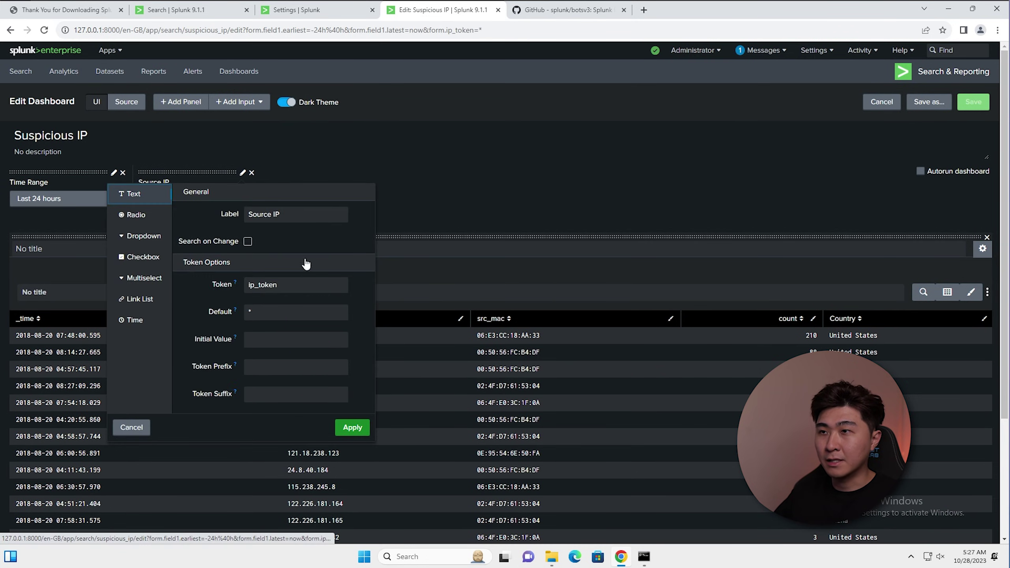
double_click(262, 285)
right_click(263, 283)
left_click(290, 321)
left_click(971, 292)
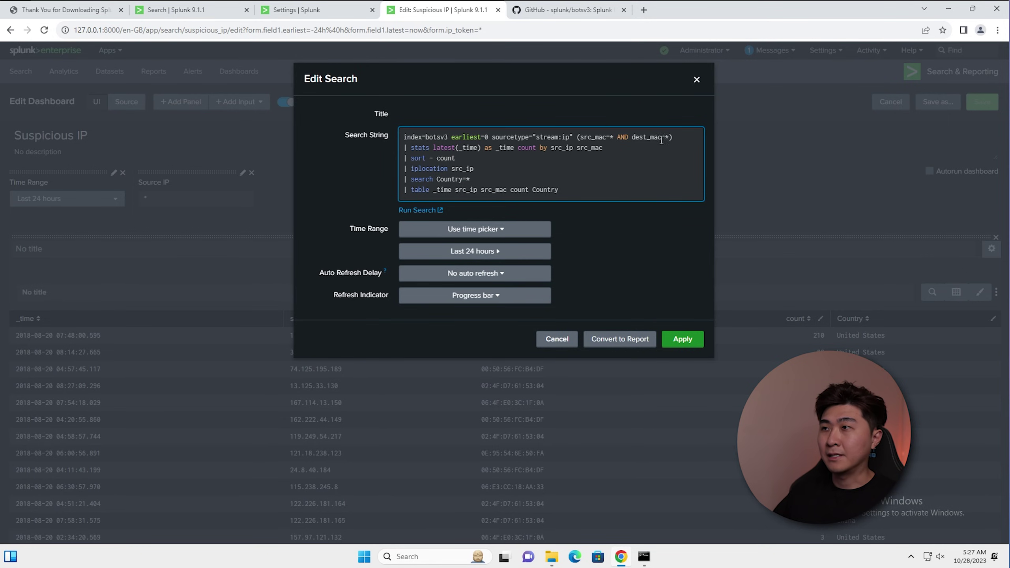
left_click_drag(683, 136, 437, 129)
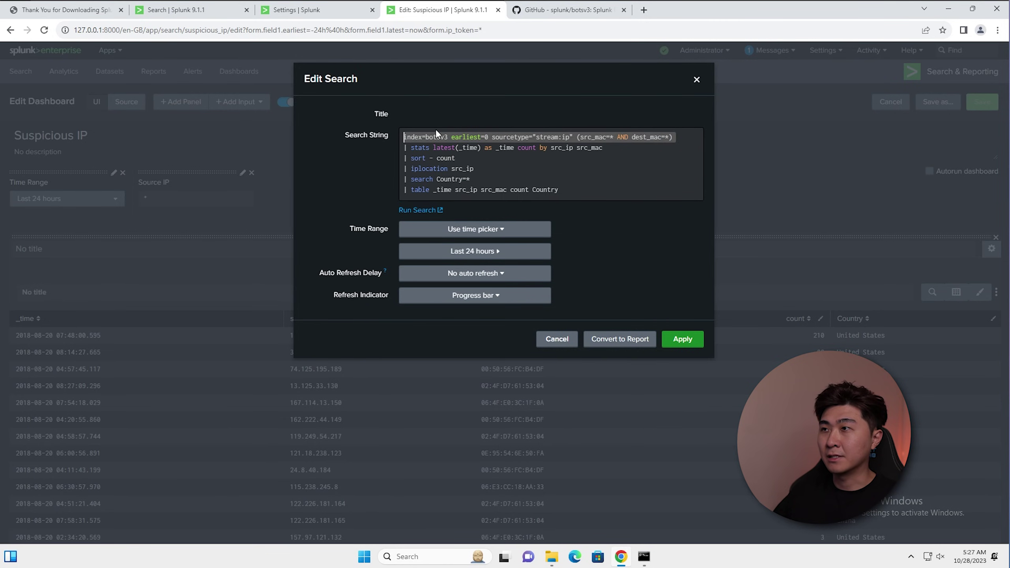
left_click(688, 137)
type("src_i")
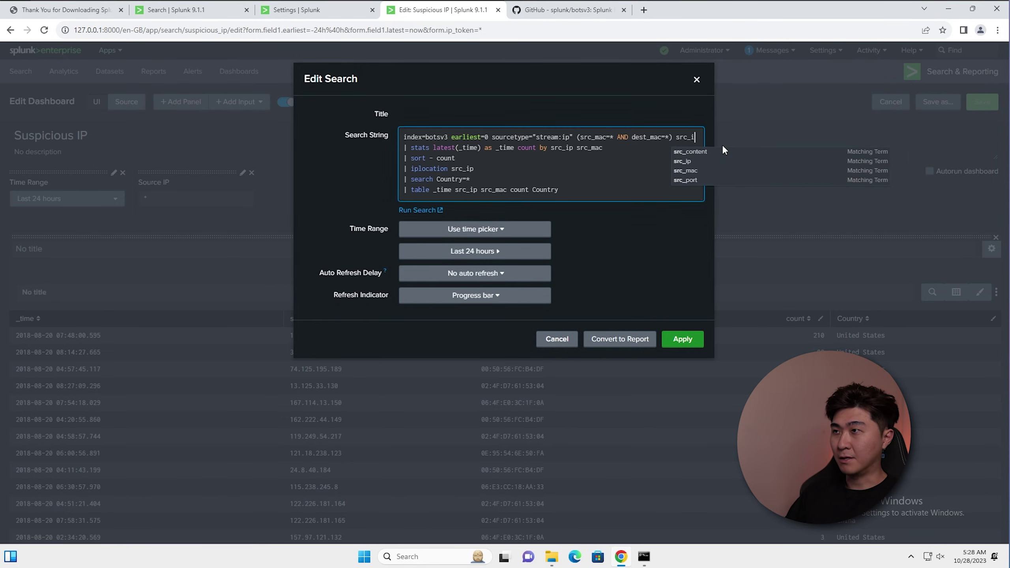
type("p=$$")
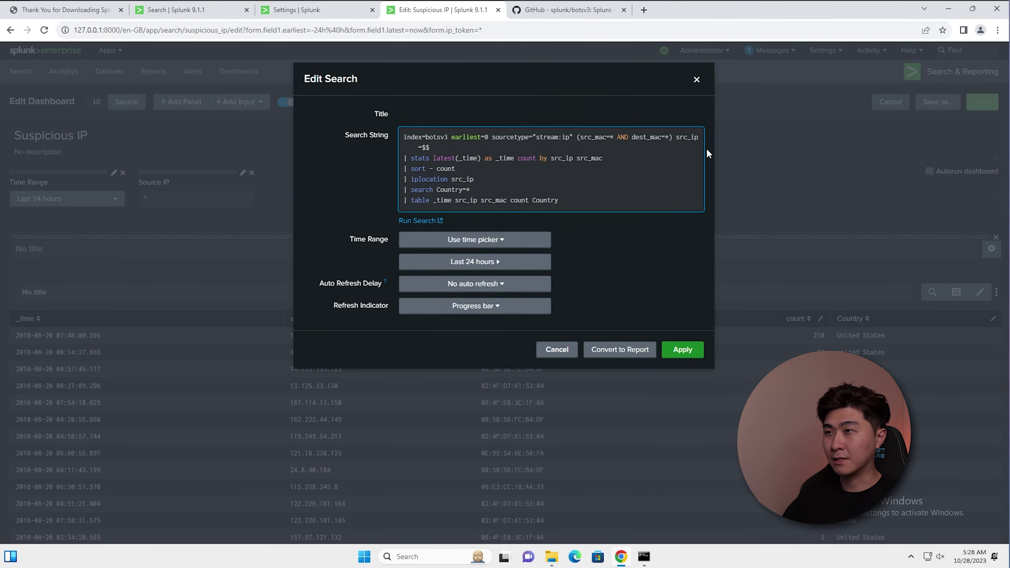
key("ctrl+v")
left_click(682, 349)
Step: Add a Submit button to the dashboard inputs and save the dashboard
left_click(261, 103)
left_click(202, 231)
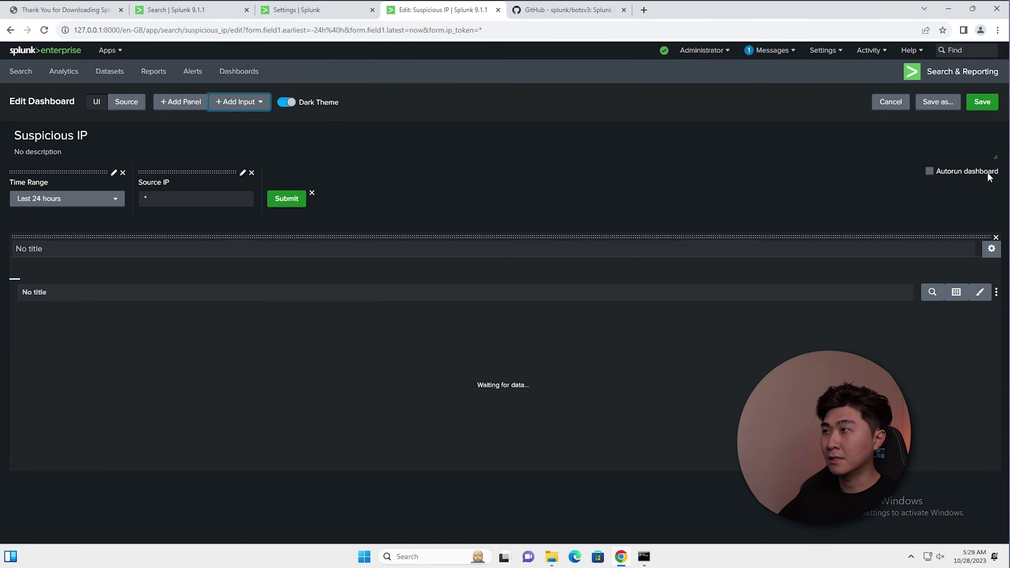
left_click(991, 103)
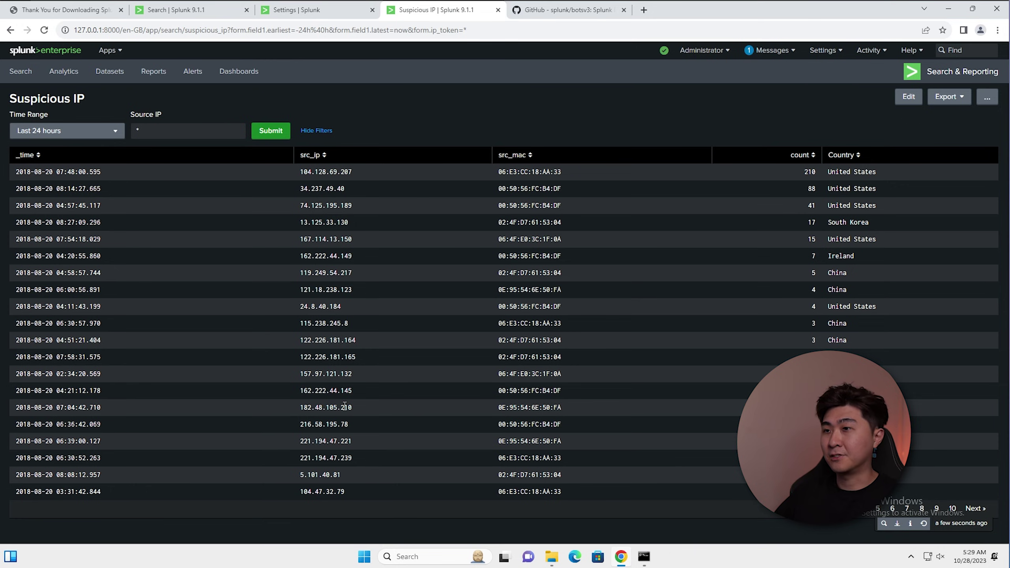
Step: Copy 182.48.105.210 from the table into the Source IP filter and submit it
left_click_drag(358, 407, 302, 409)
right_click(313, 409)
left_click(377, 414)
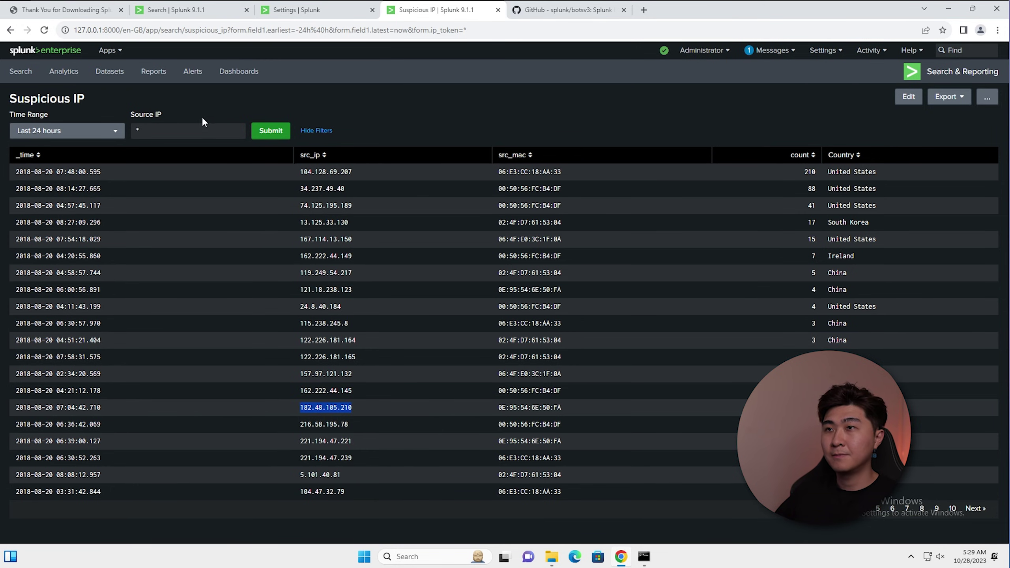
left_click(200, 133)
key("ctrl+v")
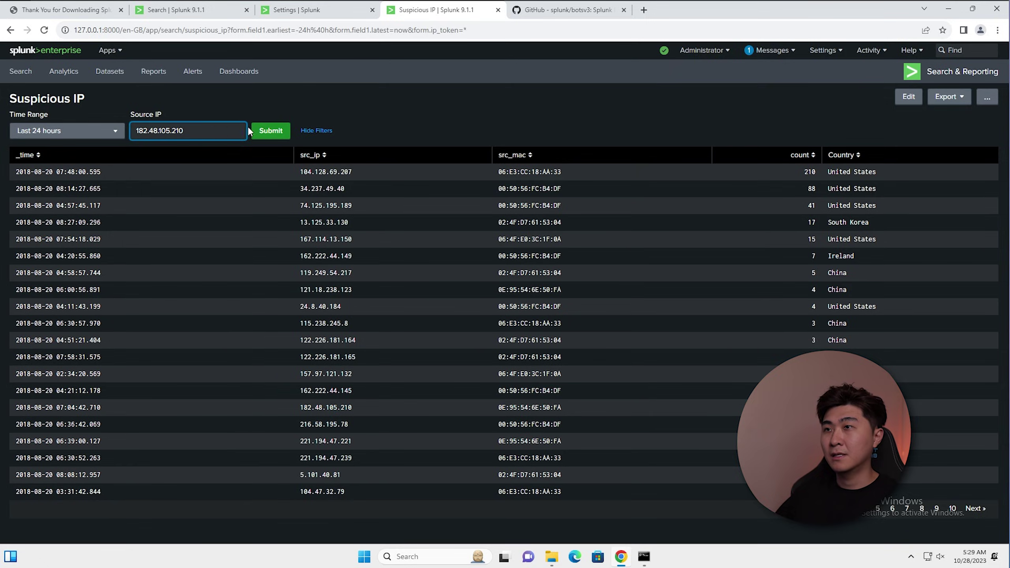
left_click(257, 132)
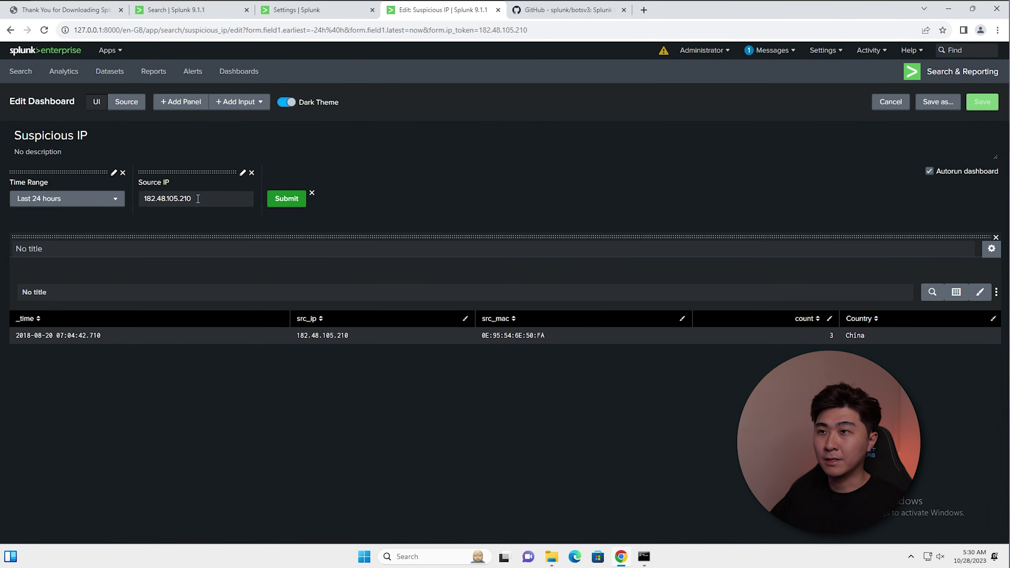
Step: Add a text input labelled Source Mac Address with token mac_token
left_click(238, 104)
left_click(241, 123)
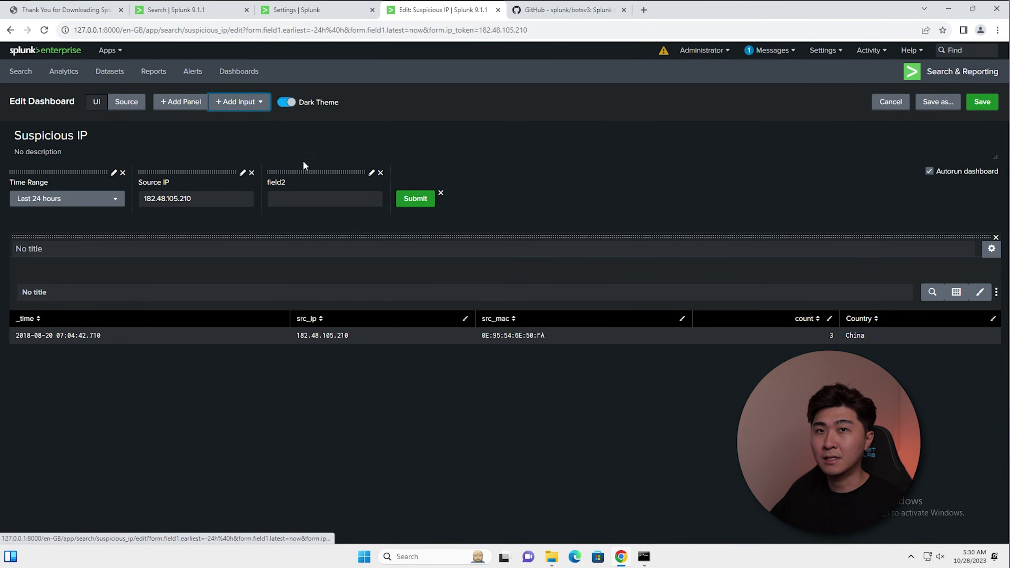
left_click(371, 172)
type("S")
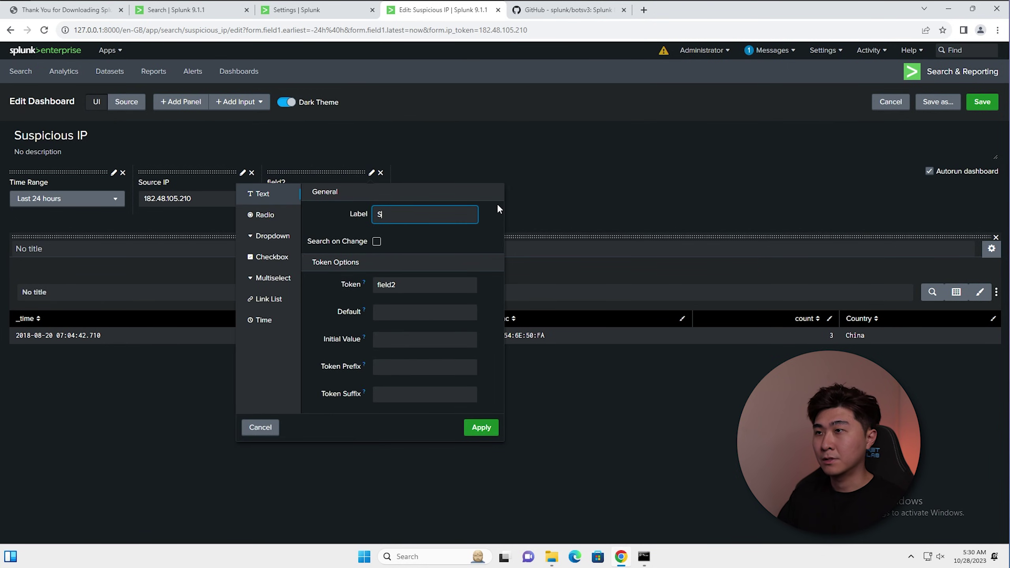
type("ource Mac Address")
double_click(426, 284)
type("mac_token")
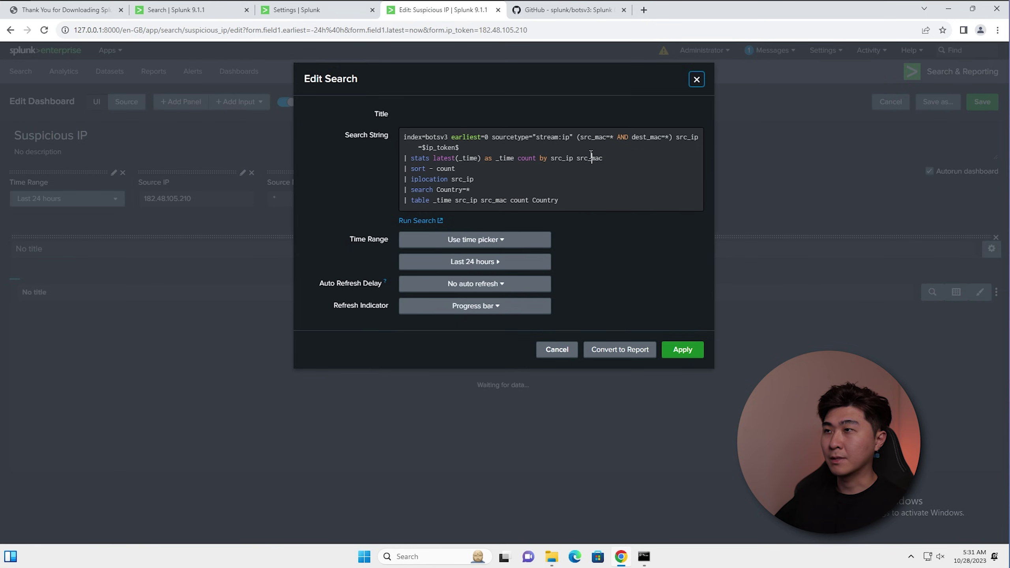
Step: Replace the src_mac wildcard in the panel search with $mac_token$
left_click(592, 157)
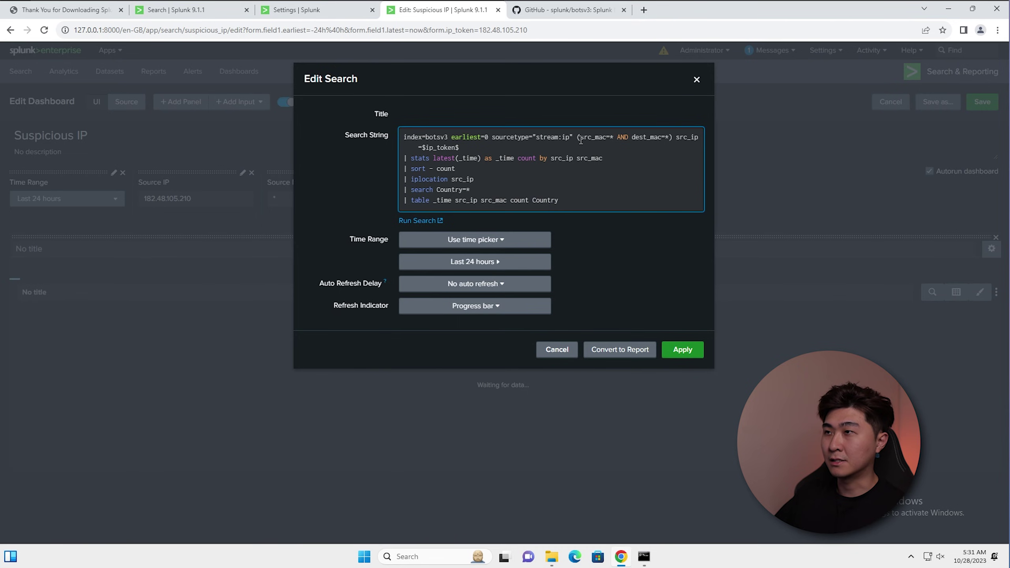
left_click(669, 137)
left_click(614, 138)
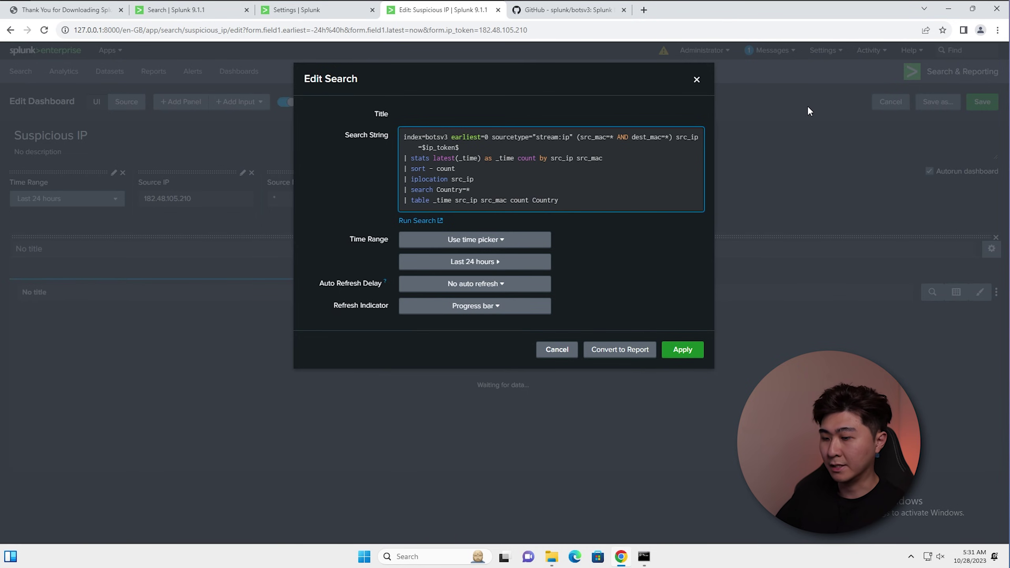
key("BackSpace")
type("$macto$")
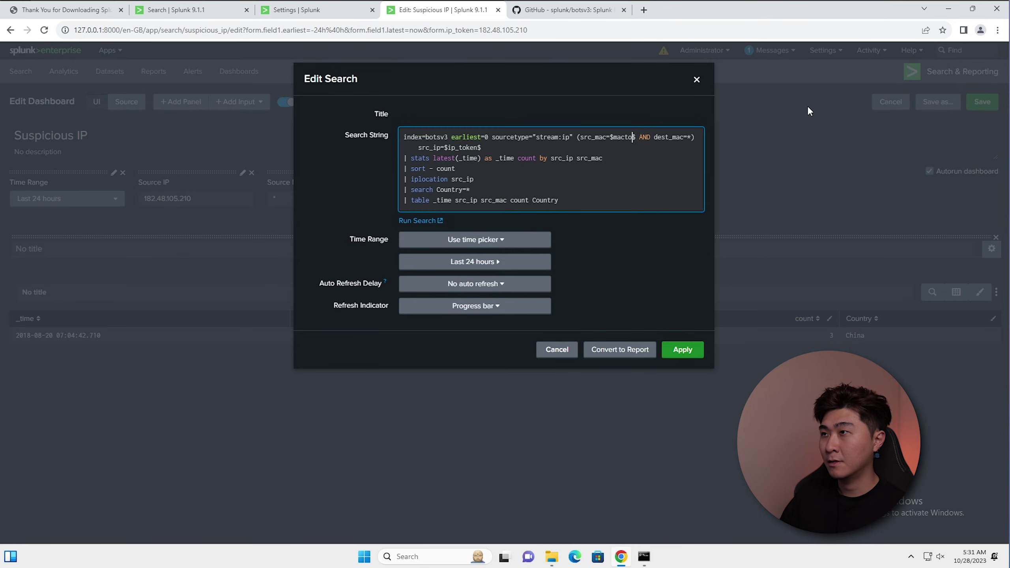
key("BackSpace")
type("_token")
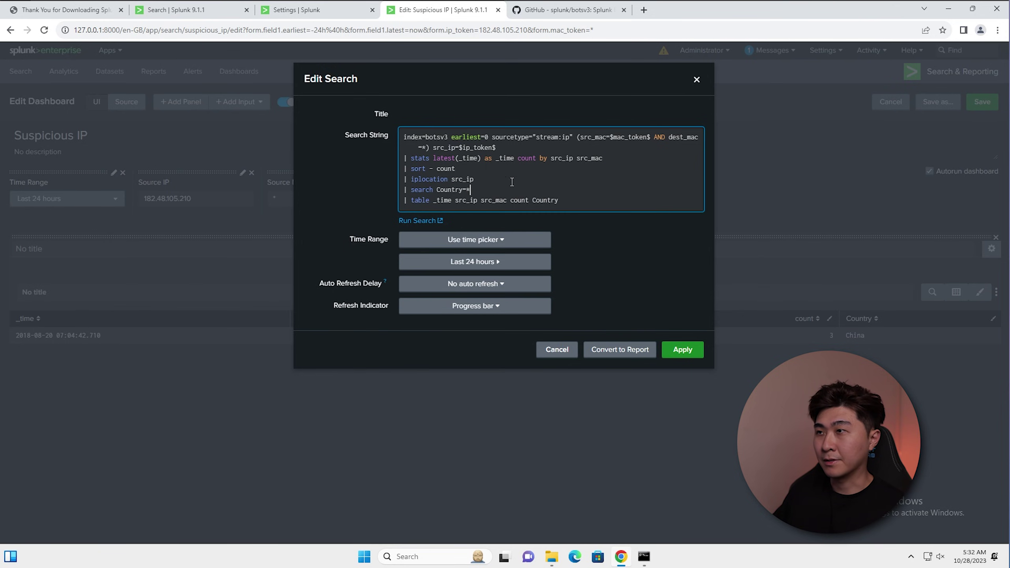
Step: Append AND count=$count_token$ to the panel search and apply it
double_click(526, 158)
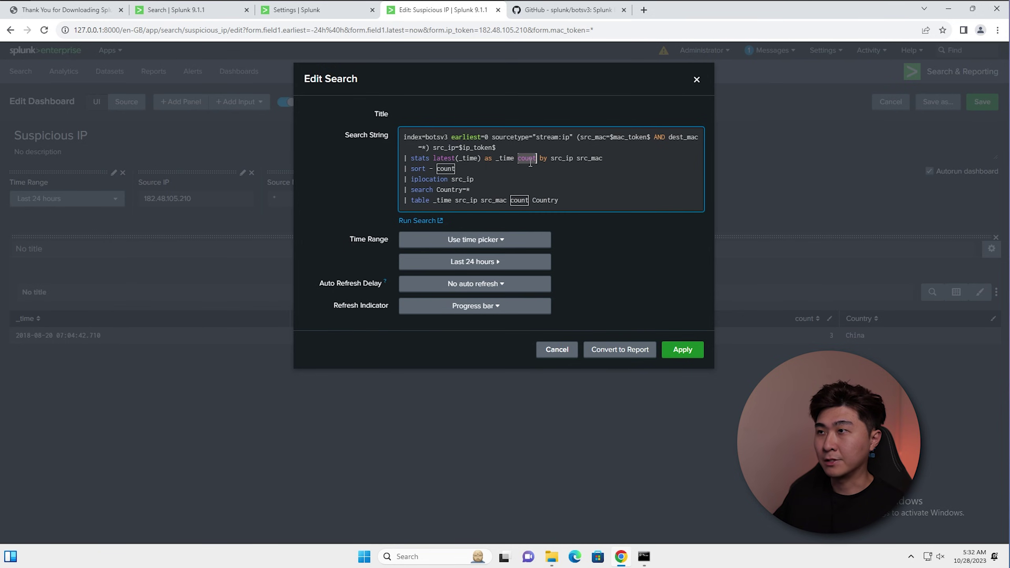
left_click(535, 190)
type("AND count=")
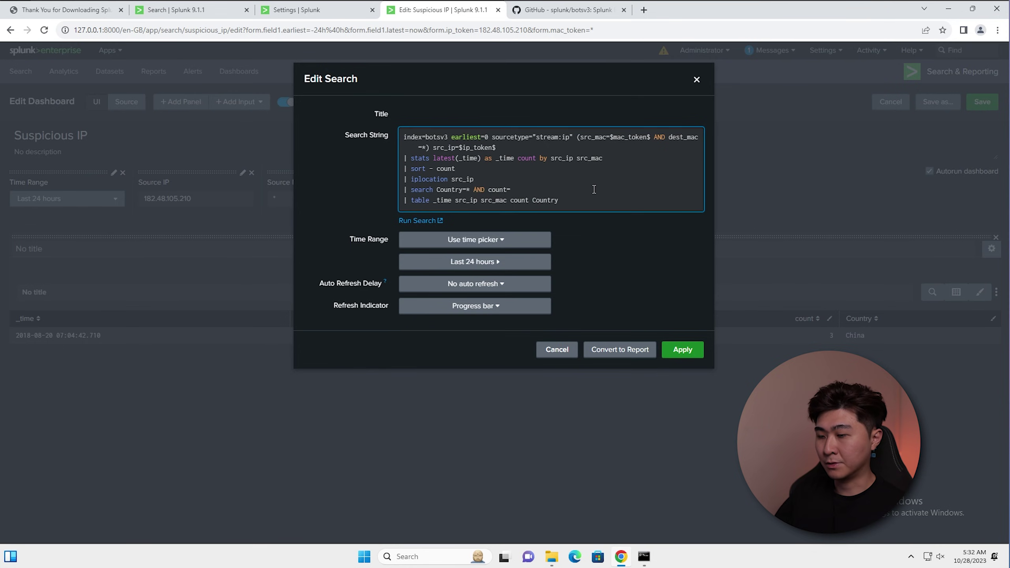
type("$count_token$")
key("Left")
type("count_token")
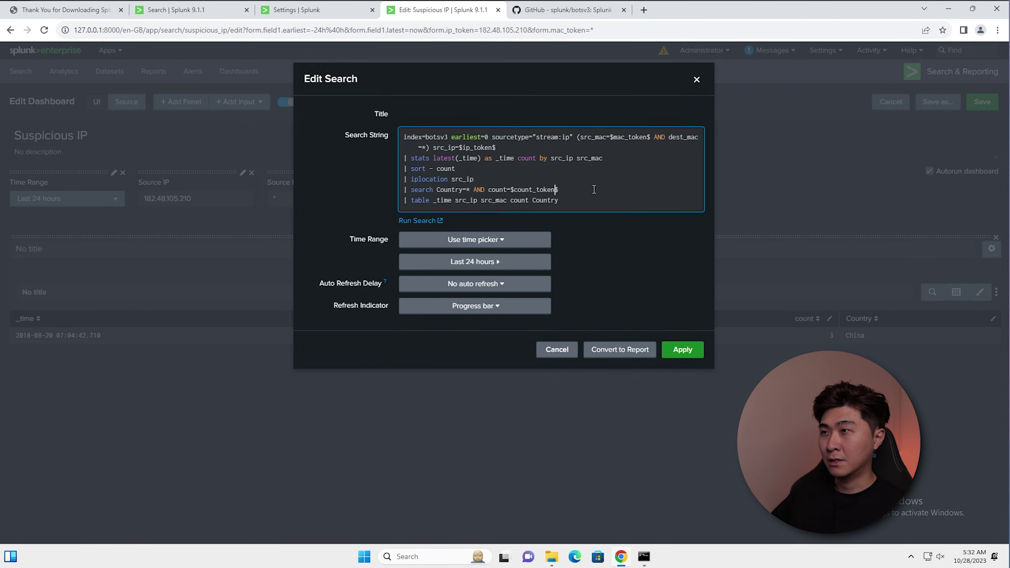
left_click(682, 349)
Step: Add a Country text input and set Country=$country_token$ in the search
left_click(239, 101)
left_click(218, 123)
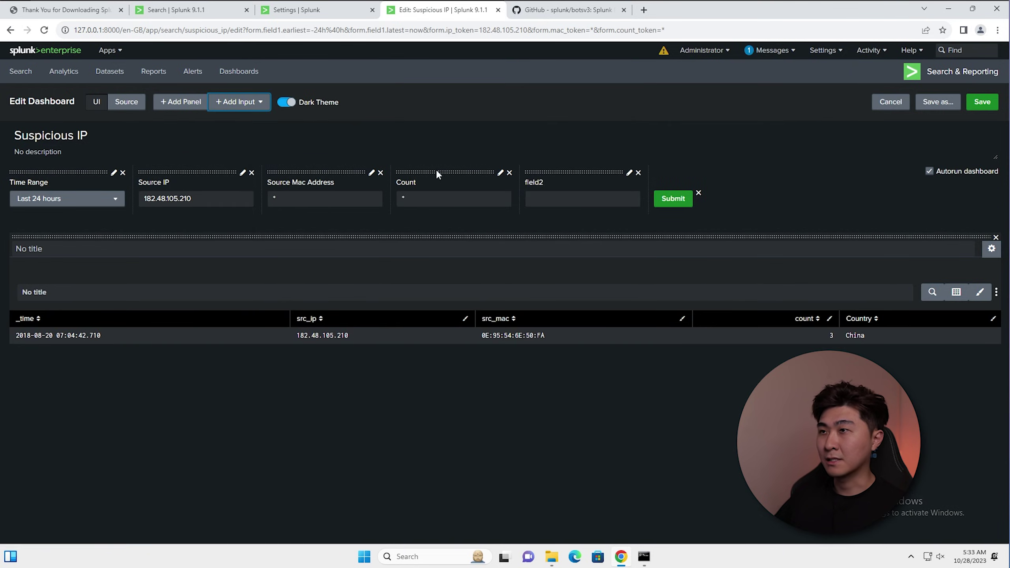
left_click(629, 173)
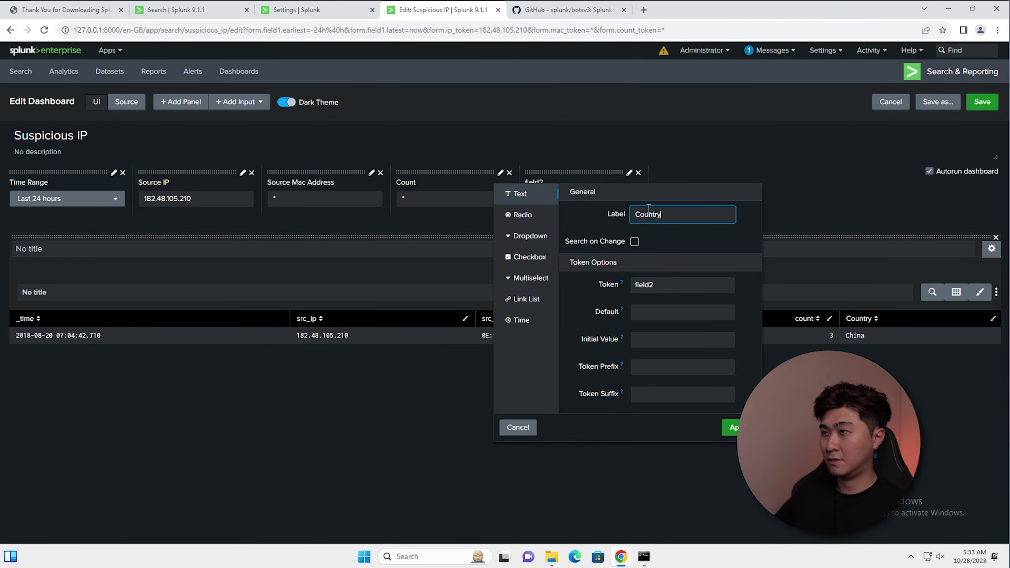
double_click(699, 287)
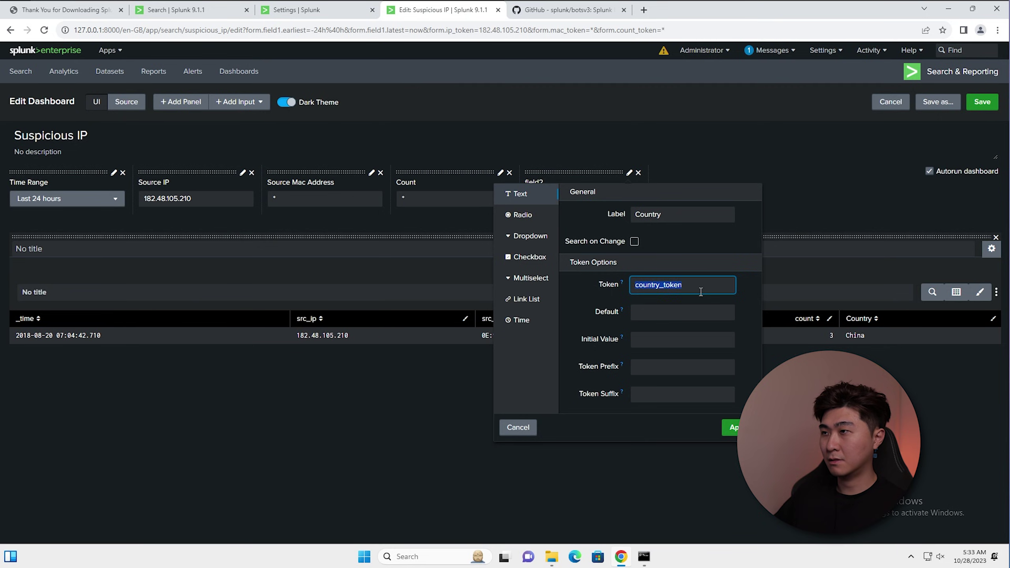
left_click(694, 310)
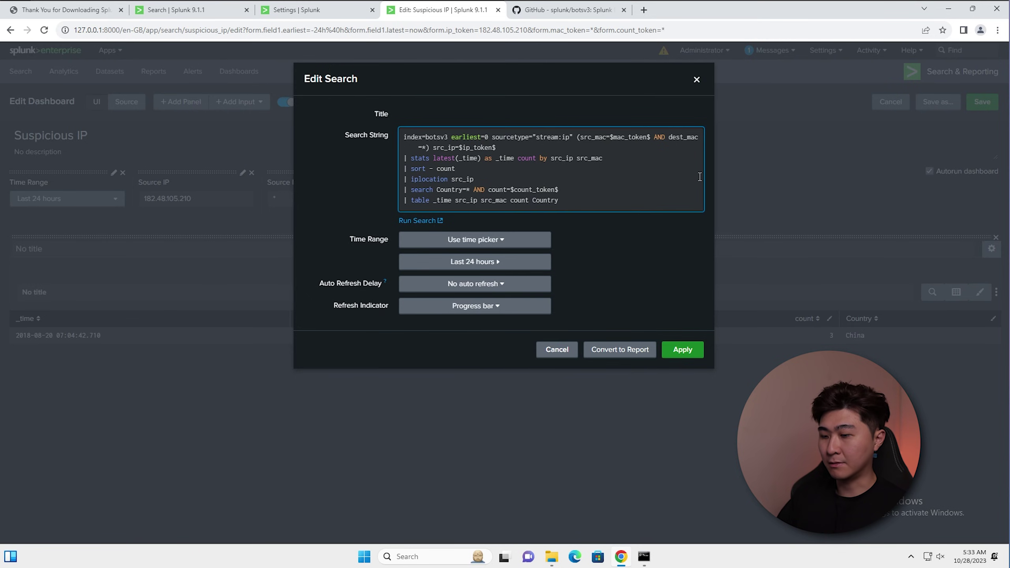
key("BackSpace")
type("$country_token")
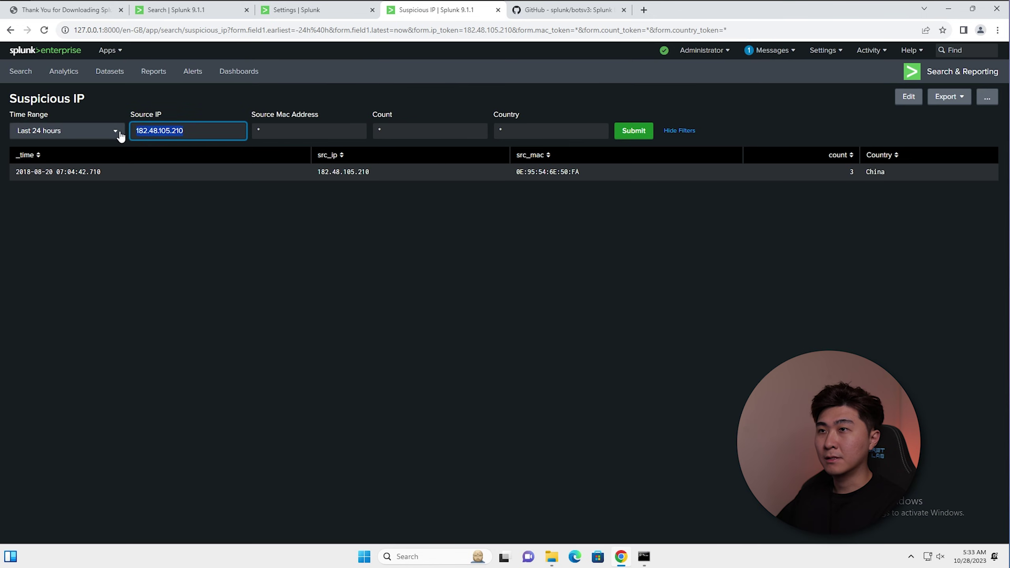
Step: Set Source IP to * and Country to United States, then submit the filters
type("*")
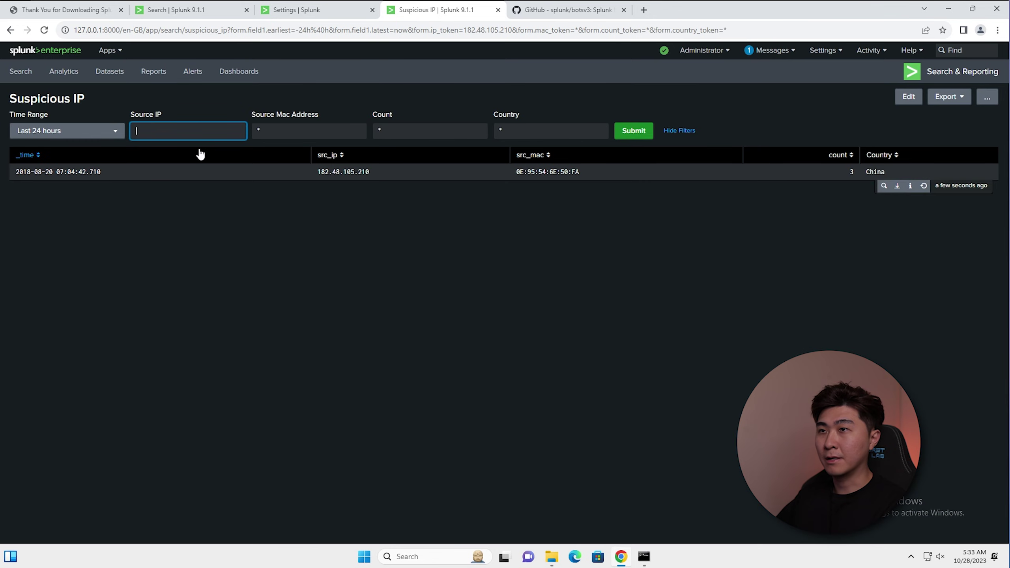
left_click(209, 228)
left_click(648, 130)
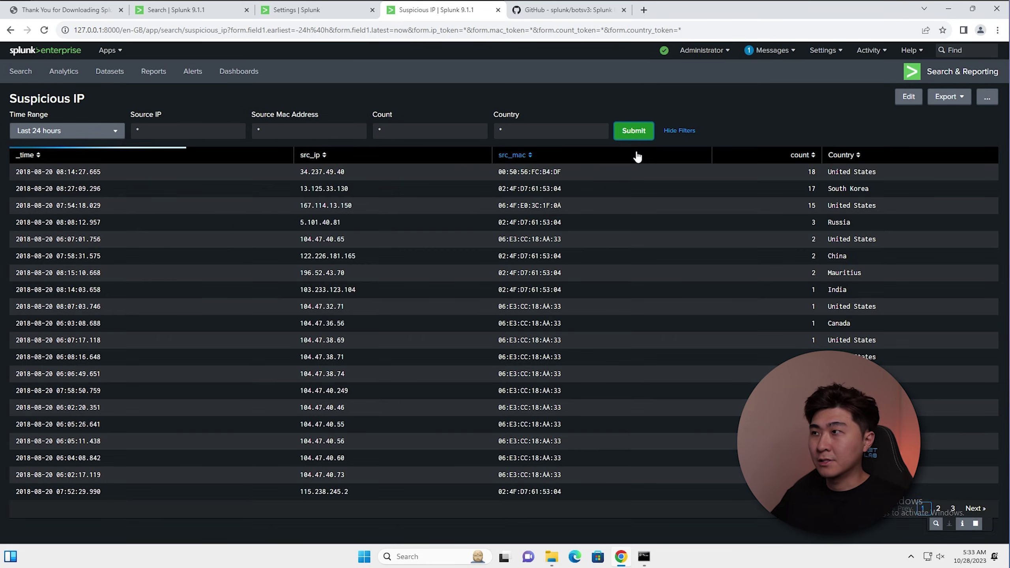
left_click(519, 128)
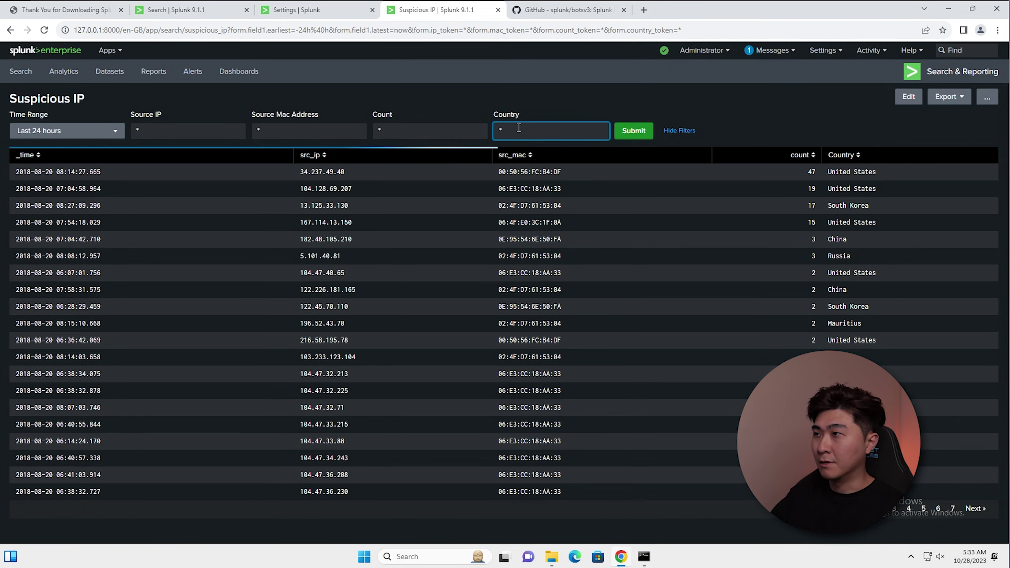
type("United States")
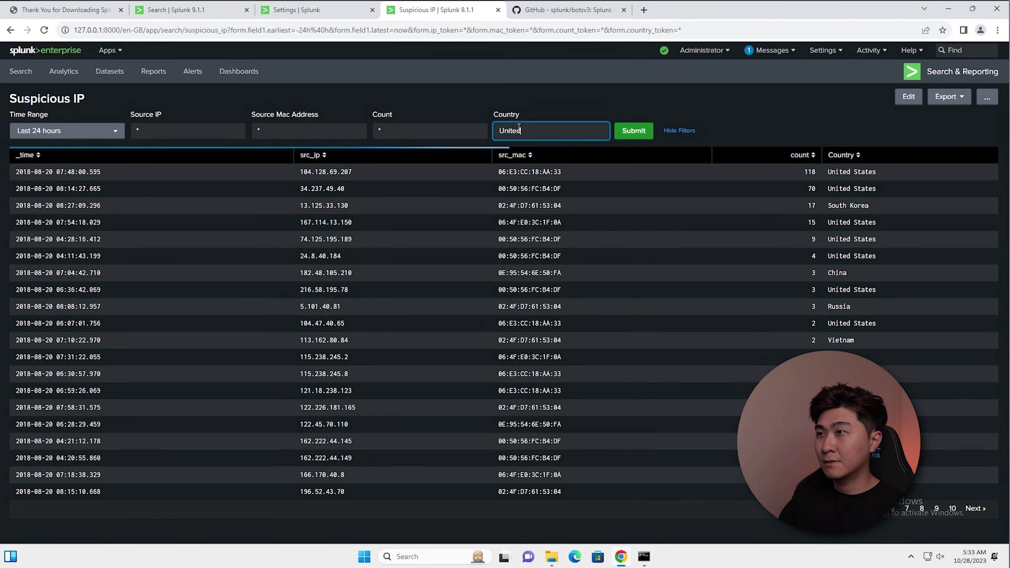
left_click(634, 131)
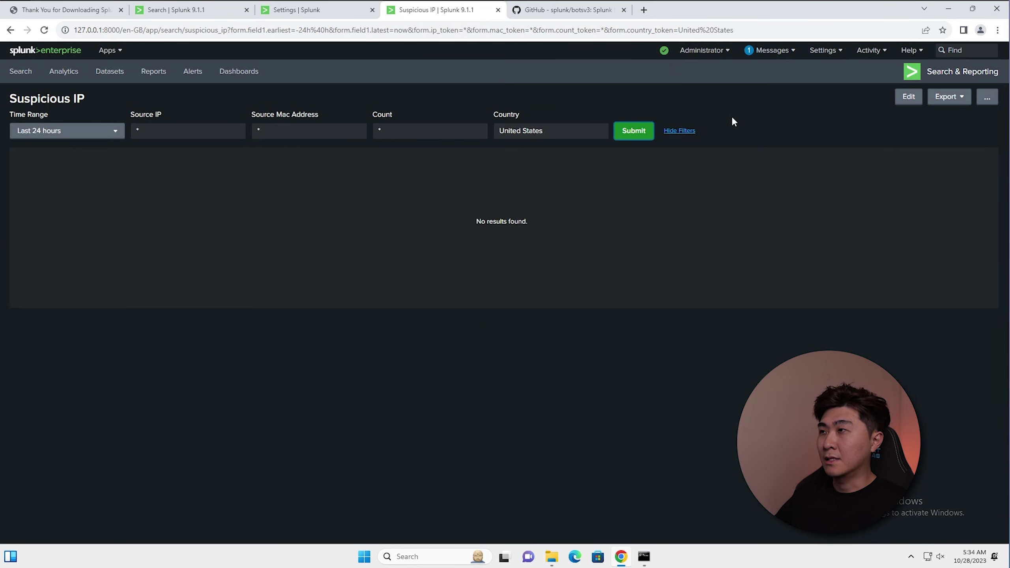
Step: Wrap $country_token$ in quotes in the panel search, apply, and save the dashboard
left_click(909, 97)
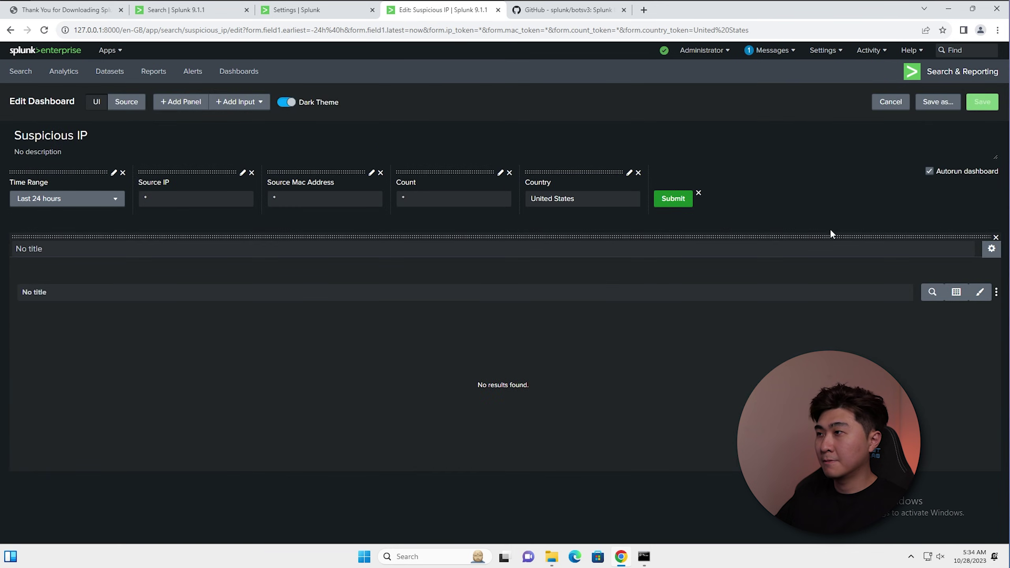
left_click(932, 292)
left_click(467, 189)
type("\"")
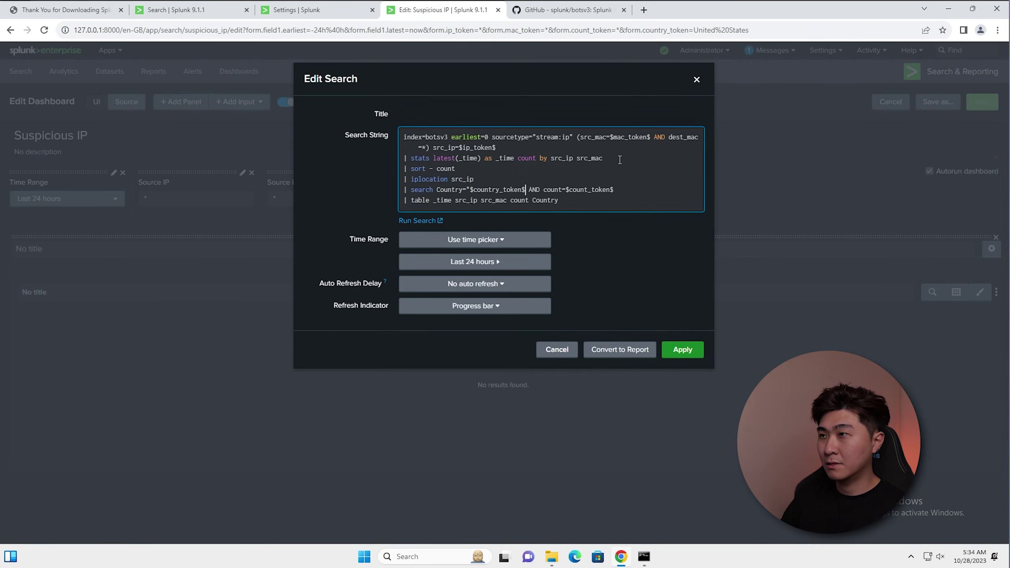
type("\"")
left_click(683, 349)
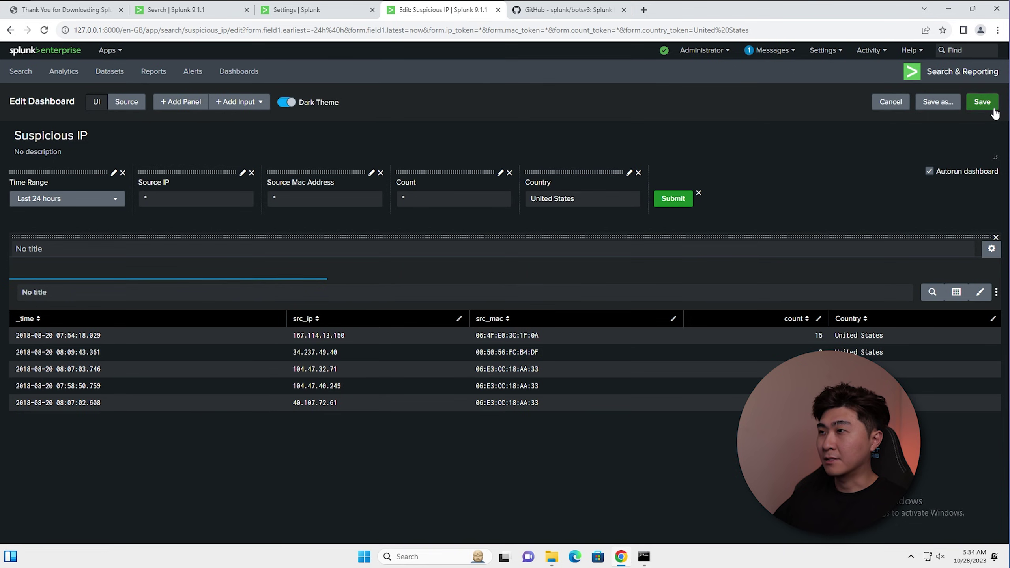
left_click(982, 102)
Step: Set Count to 100, change the search to count > $count_token$, apply and save
double_click(447, 131)
type("1")
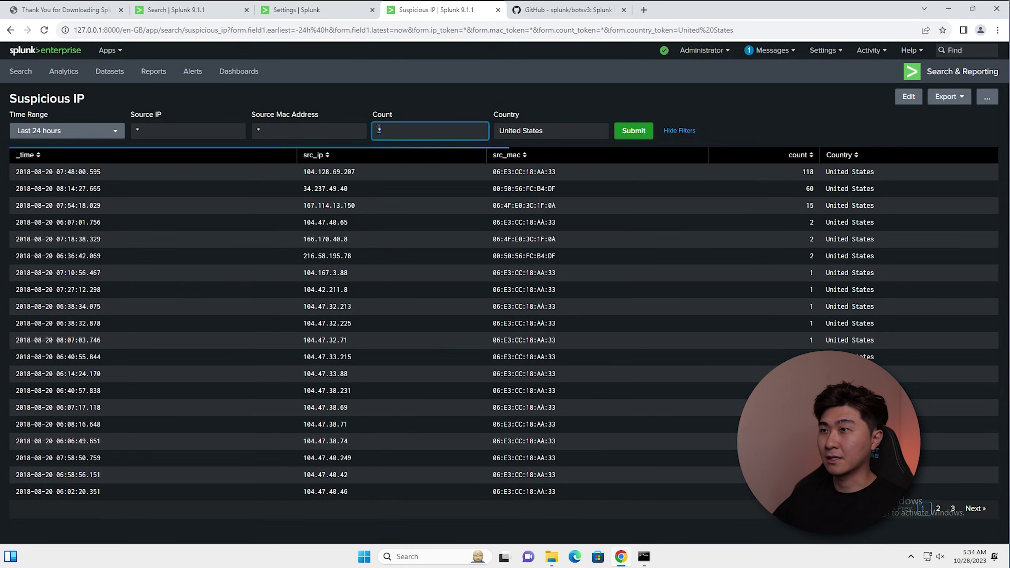
type("100")
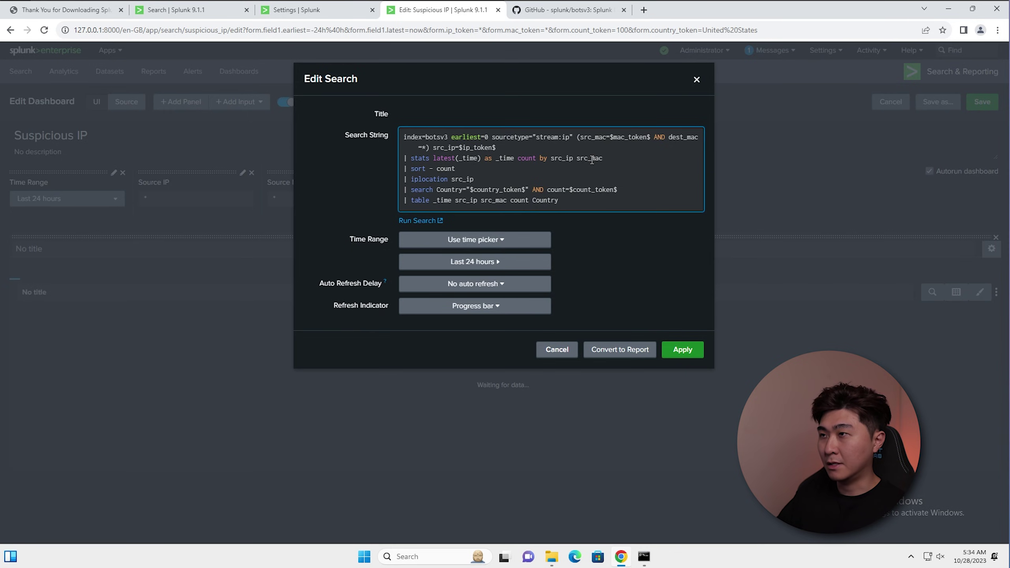
key("BackSpace")
type(">")
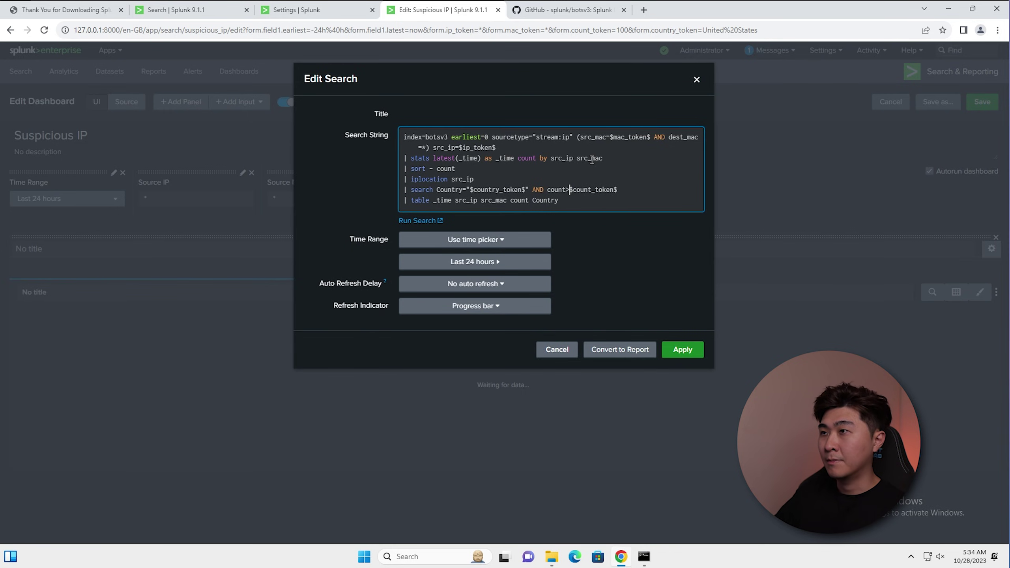
key("Left")
left_click(683, 352)
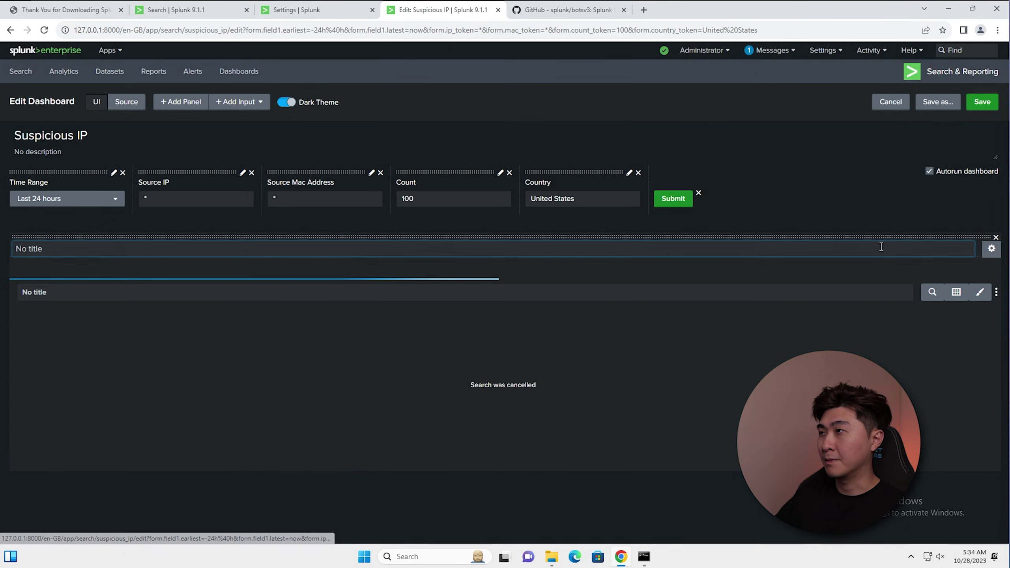
left_click(981, 102)
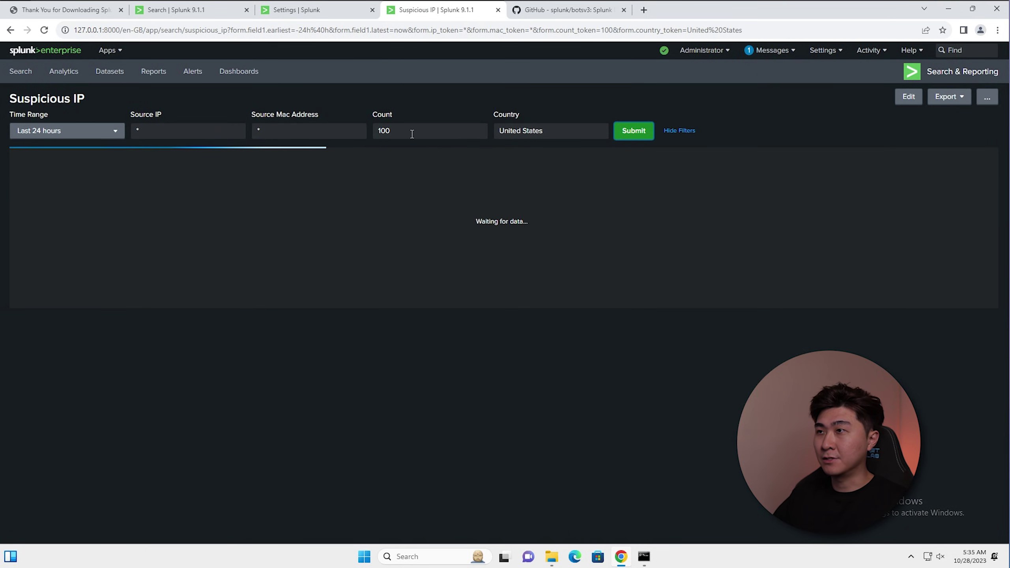
Step: Click into the Country filter to review the United States, count over 100 results
left_click(536, 131)
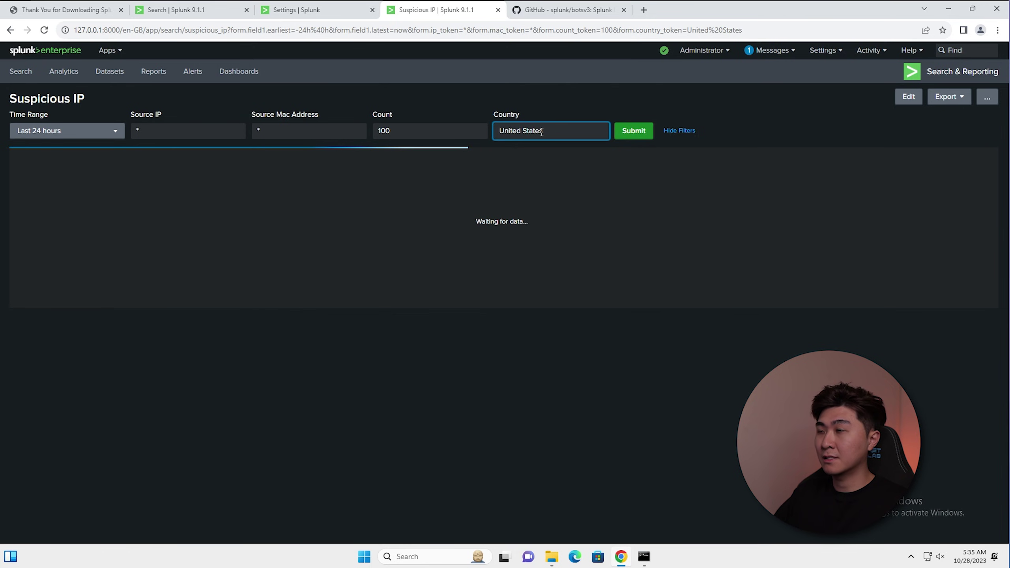